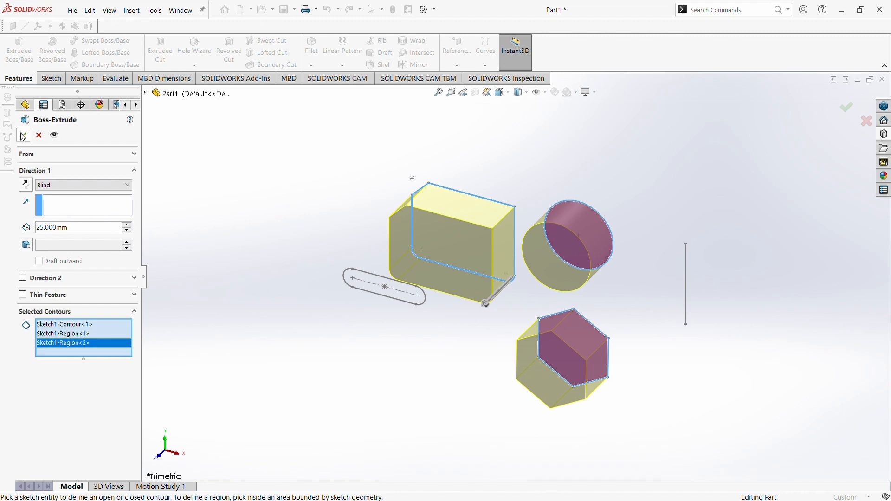
Extrude the chamfered rectangle, circle and hexagon contours 25 mm with a blind end condition.
click(23, 135)
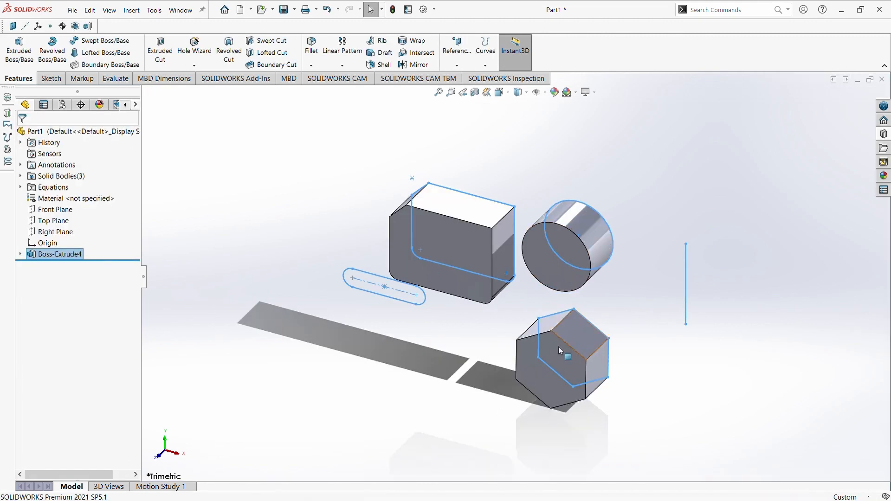
Begin a revolve on the front face of the chamfered block and sketch a horizontal line across the face.
click(52, 51)
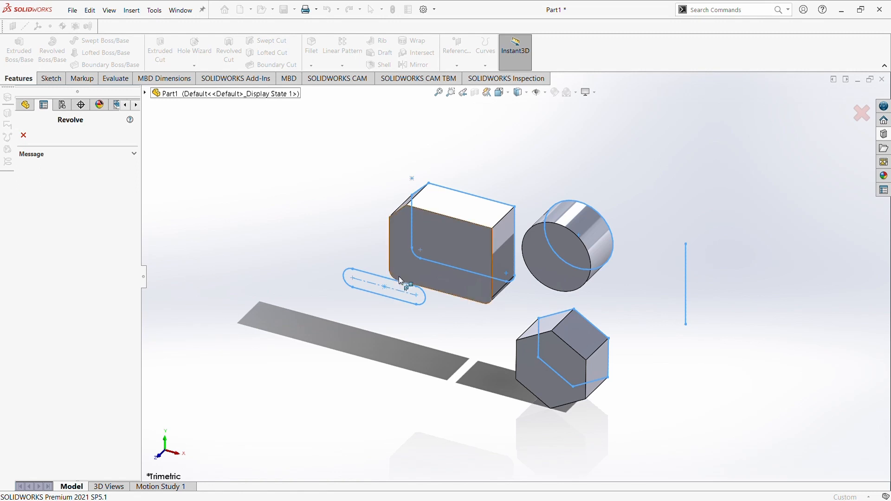
click(449, 259)
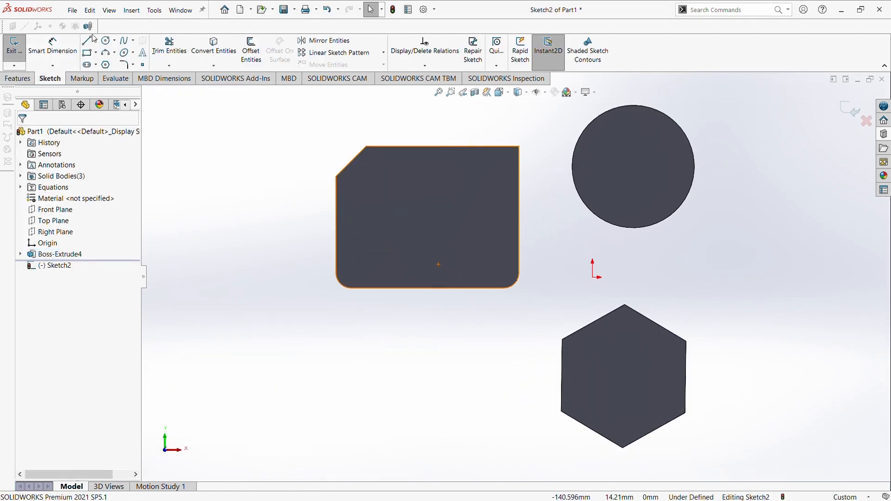
click(87, 42)
click(370, 227)
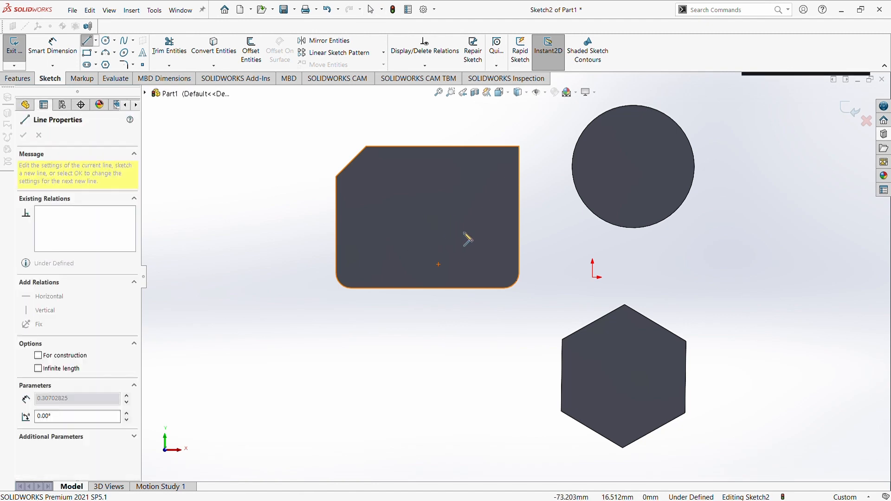
click(491, 227)
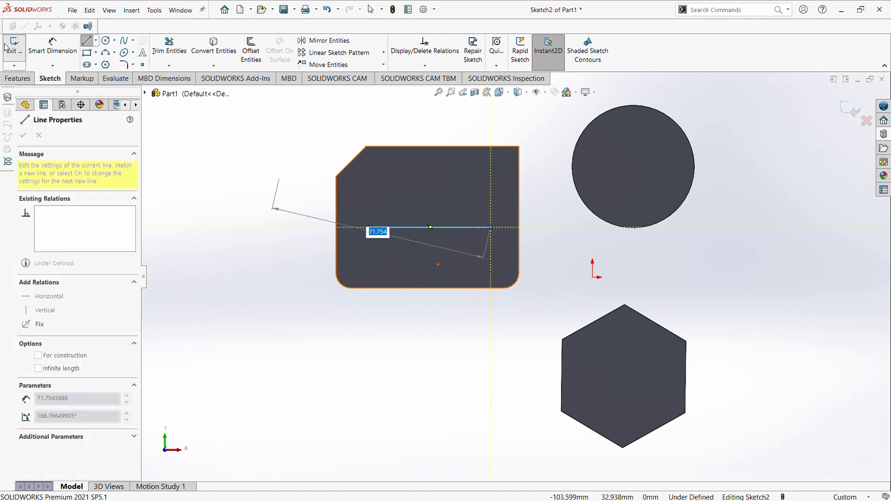
Revolve the sketched line 360° about itself as a one-direction thin feature with 10 mm thickness.
click(18, 55)
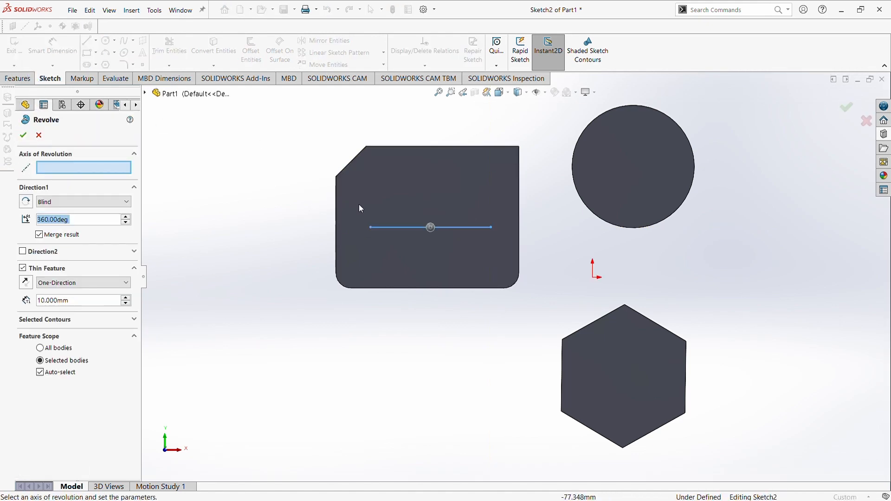
click(428, 227)
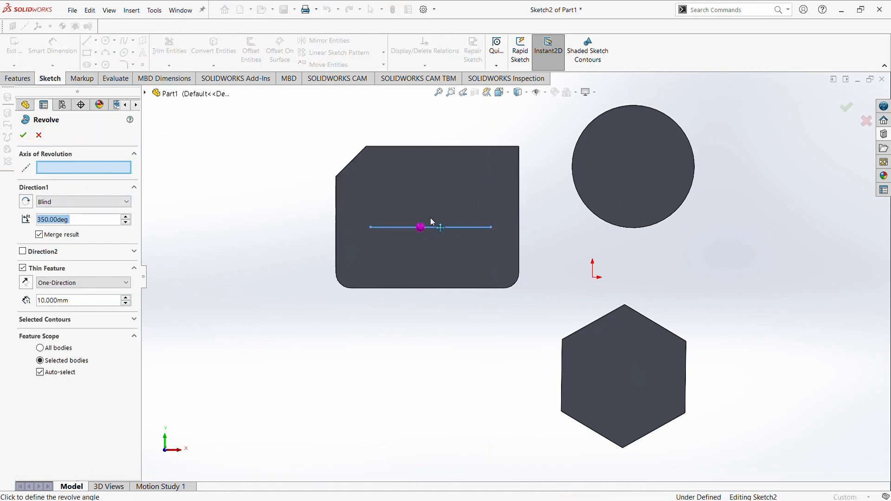
click(76, 223)
double_click(79, 225)
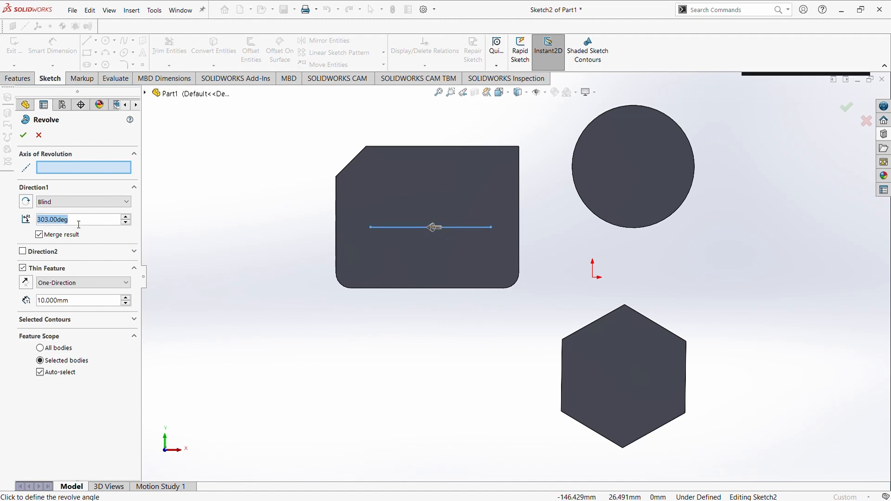
text(360)
key(Return)
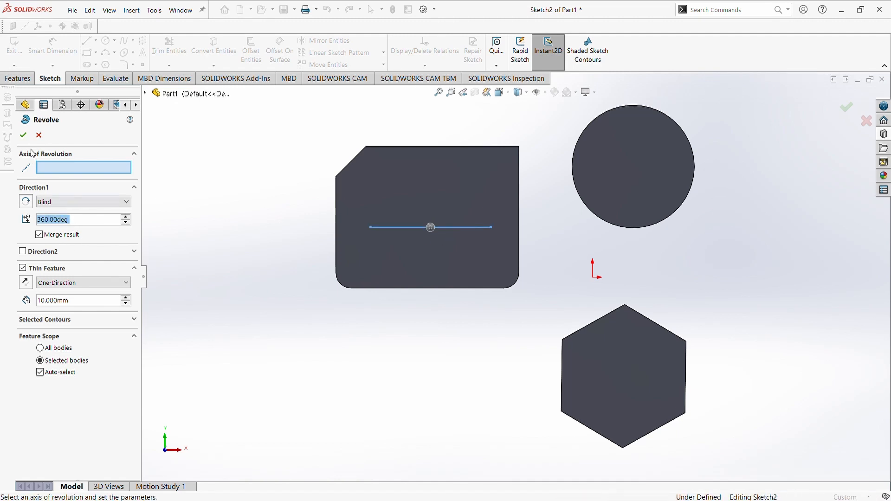
click(446, 228)
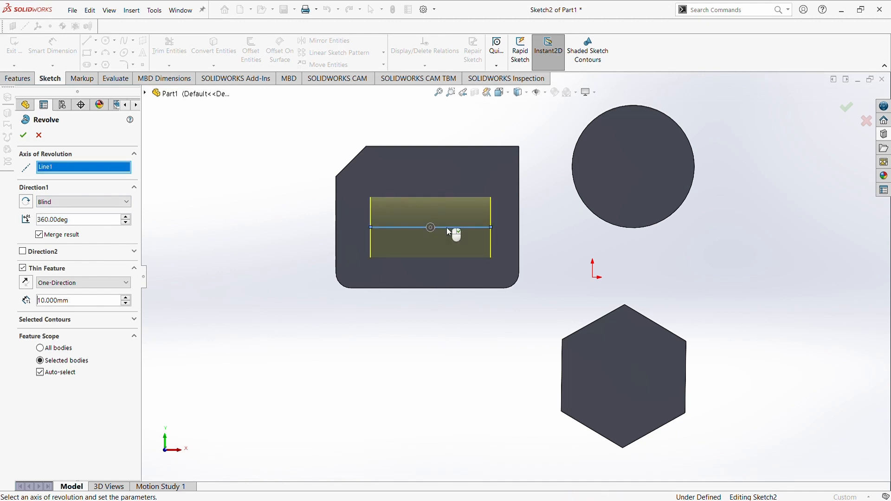
click(23, 136)
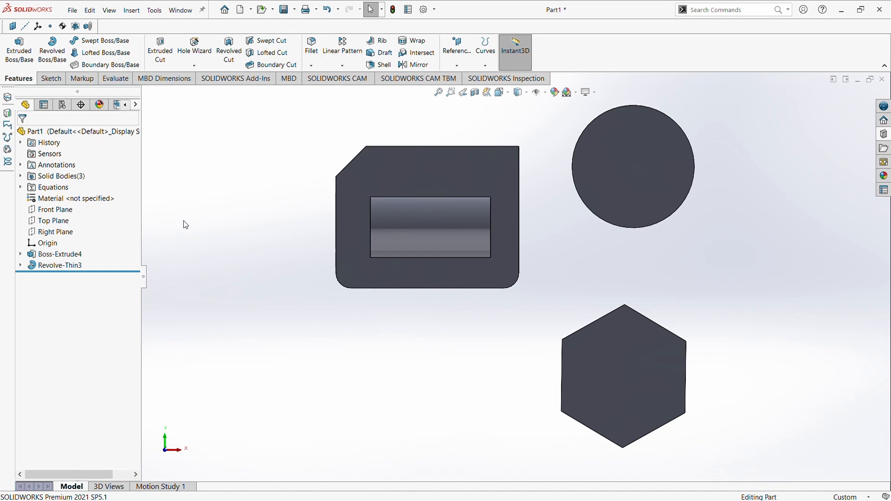
Examine the revolved body on the block's front face from several angles.
key(Down)
key(Right)
key(Right)
key(Right)
key(Right)
key(Right)
key(Left)
key(Left)
key(Left)
key(Left)
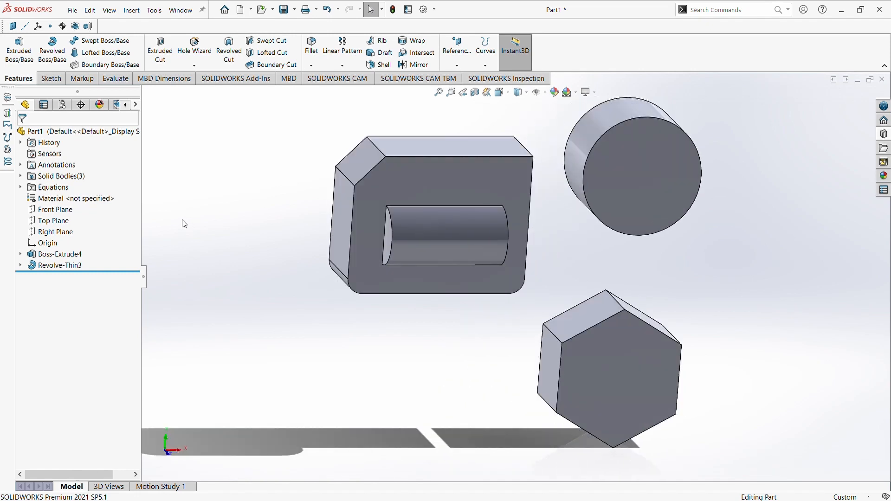
Undo the thin revolve, its line sketch and the extrusion to return to the original profile sketch.
key(ctrl+z)
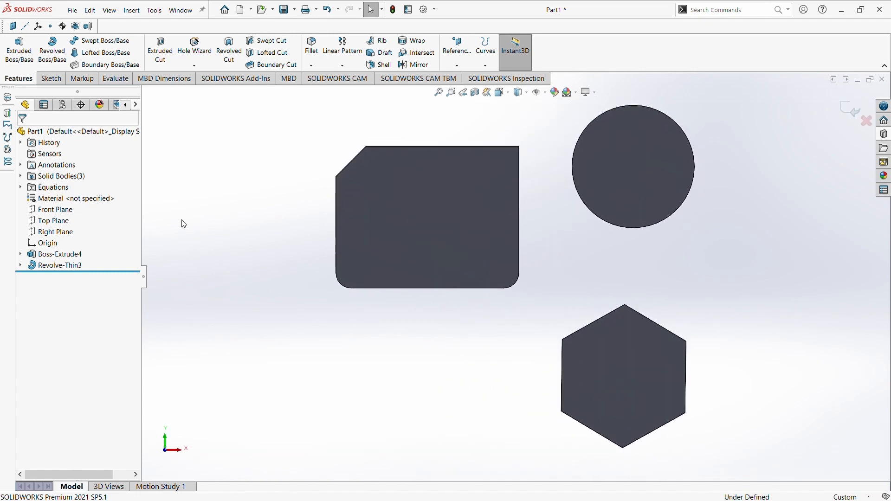
key(ctrl+z)
key(ctrl+z)
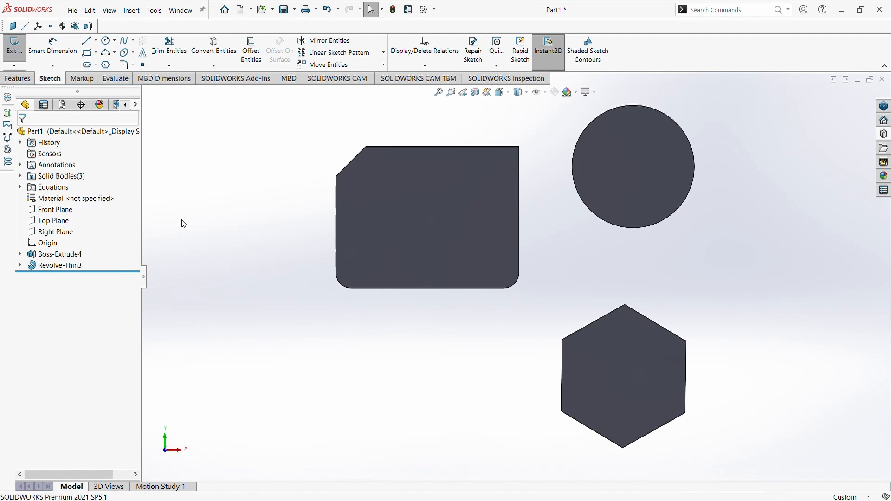
key(ctrl+z)
key(ctrl+z)
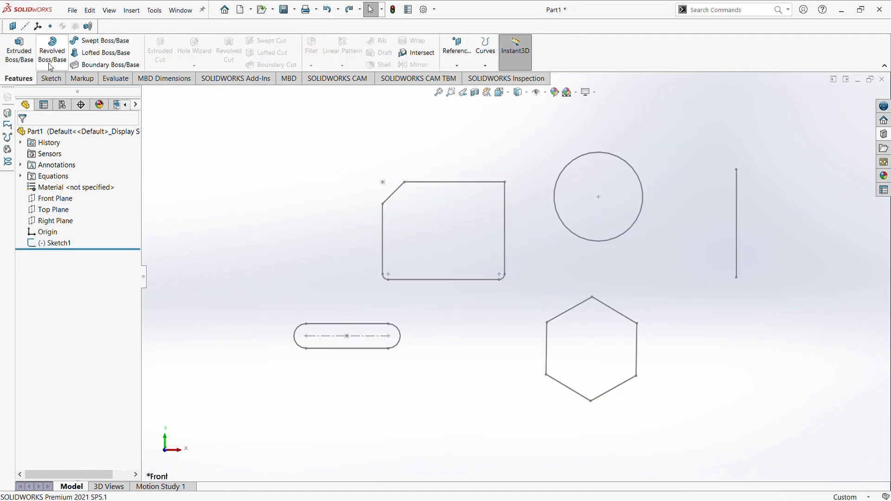
Set up a 360° thin revolve of the vertical line about the slot's centerline with 10 mm thickness.
click(52, 49)
click(737, 225)
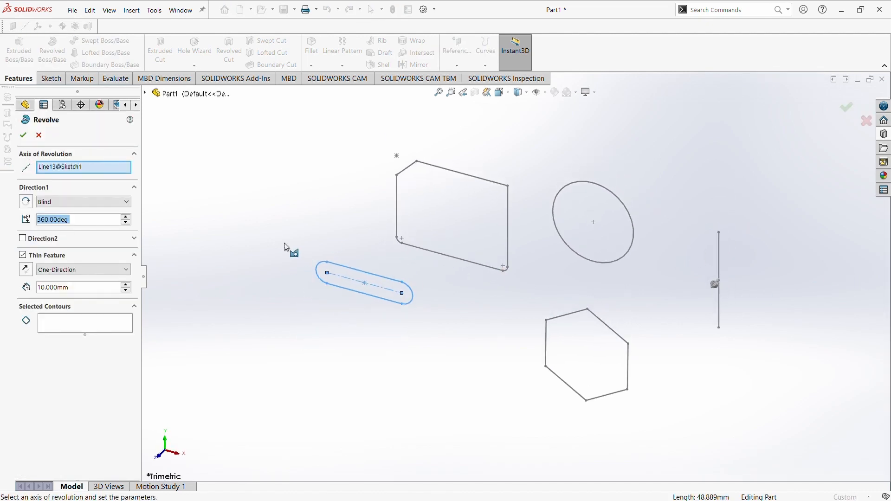
click(58, 318)
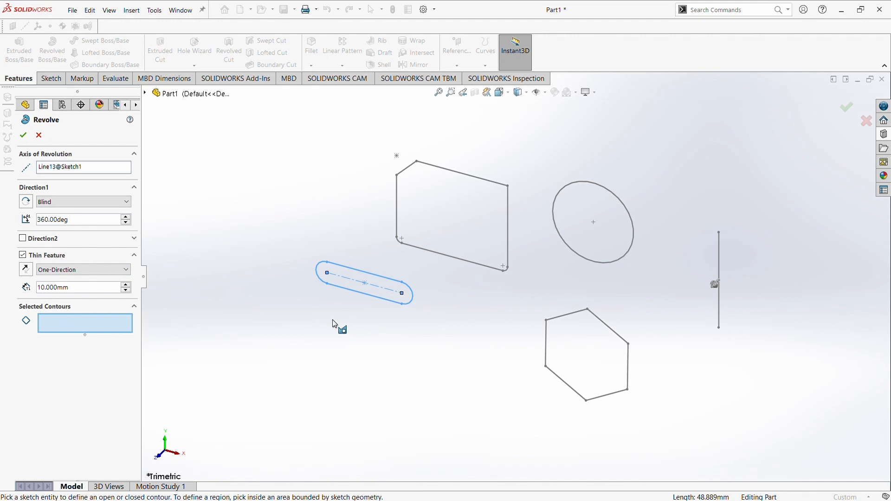
click(720, 278)
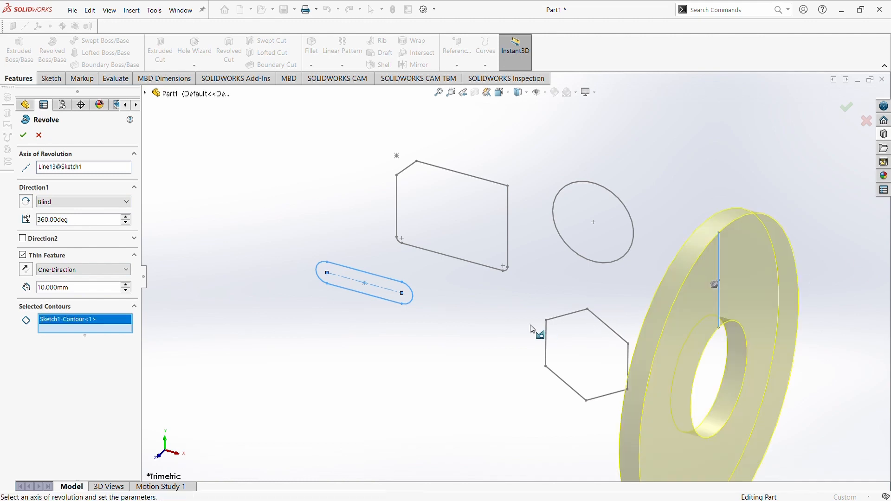
scroll(701, 282, down, 1)
scroll(701, 282, up, 2)
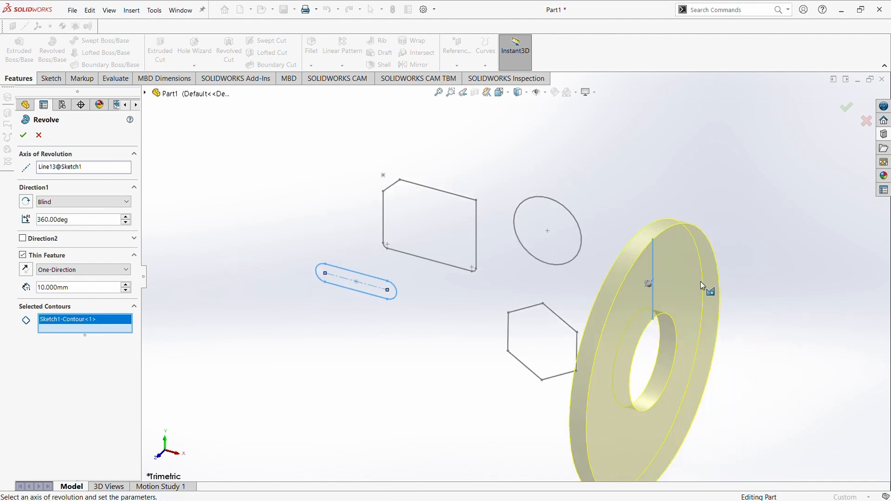
scroll(680, 319, up, 1)
scroll(681, 320, down, 1)
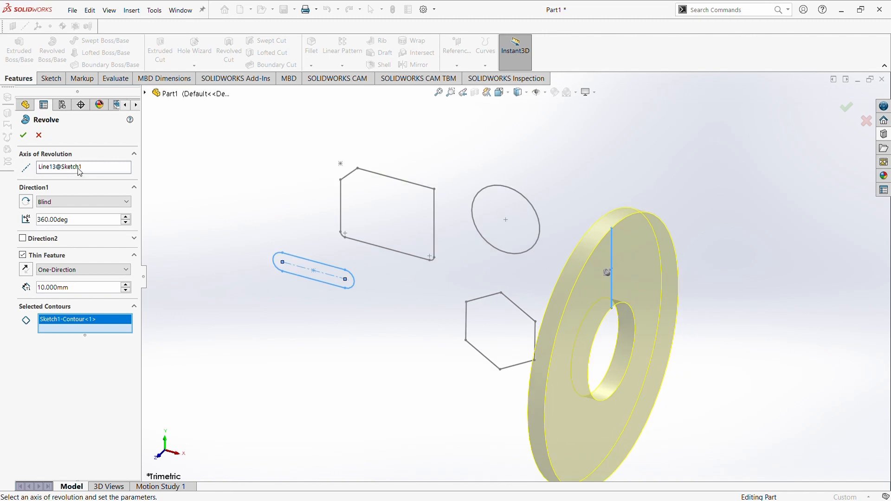
Try to pick the vertical line as the axis of revolution, and clear the slot's centerline from the axis selection.
click(80, 169)
click(611, 294)
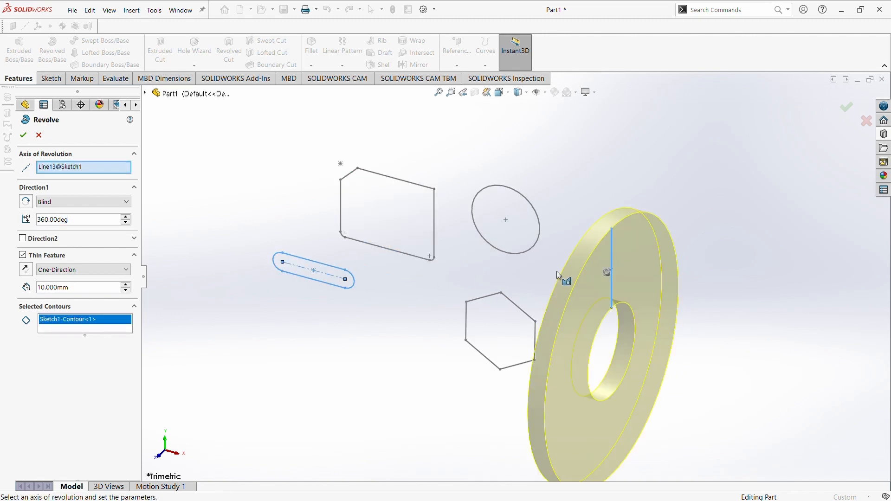
click(94, 173)
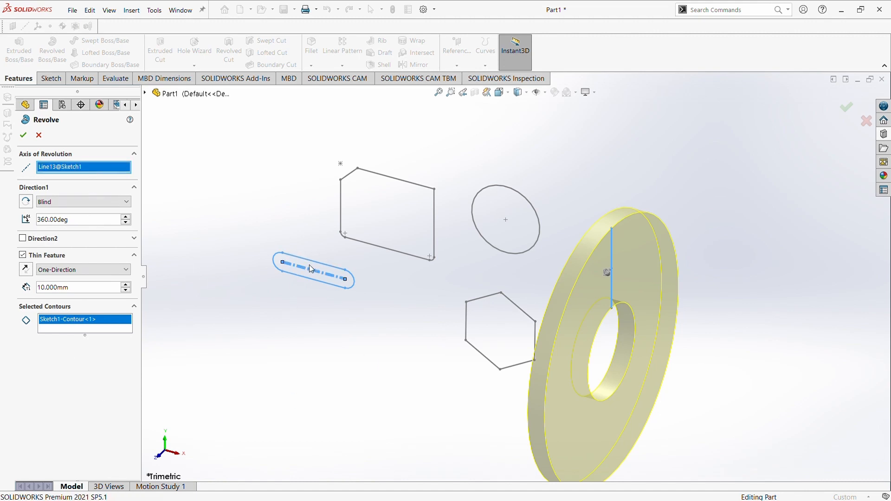
click(77, 326)
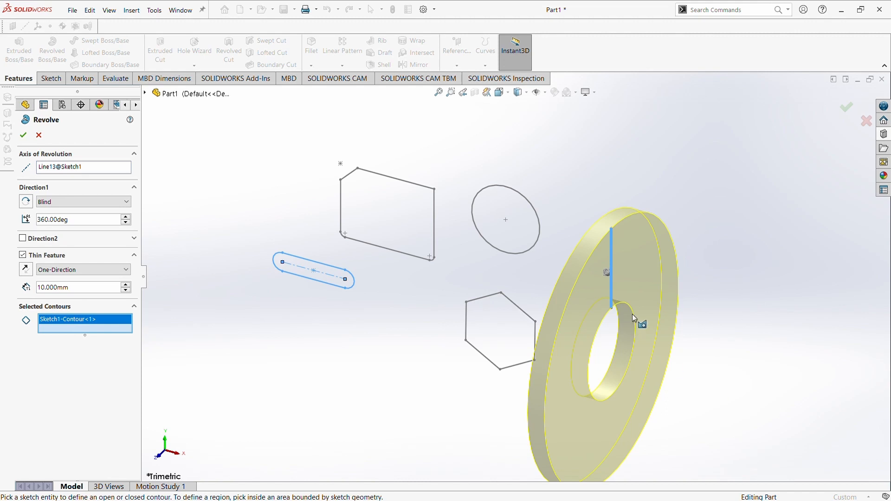
click(49, 168)
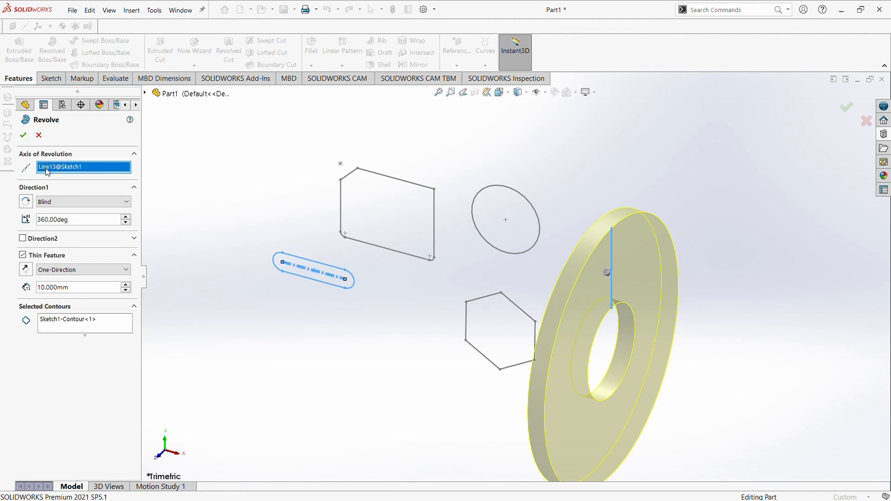
key(Delete)
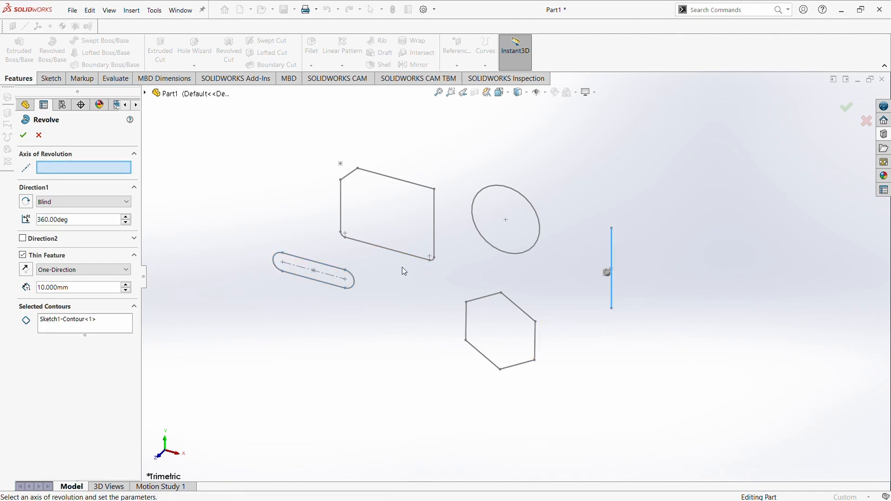
Try the chamfered rectangle's bottom edge and its right edge in turn as the revolve axis, clearing each one.
click(398, 254)
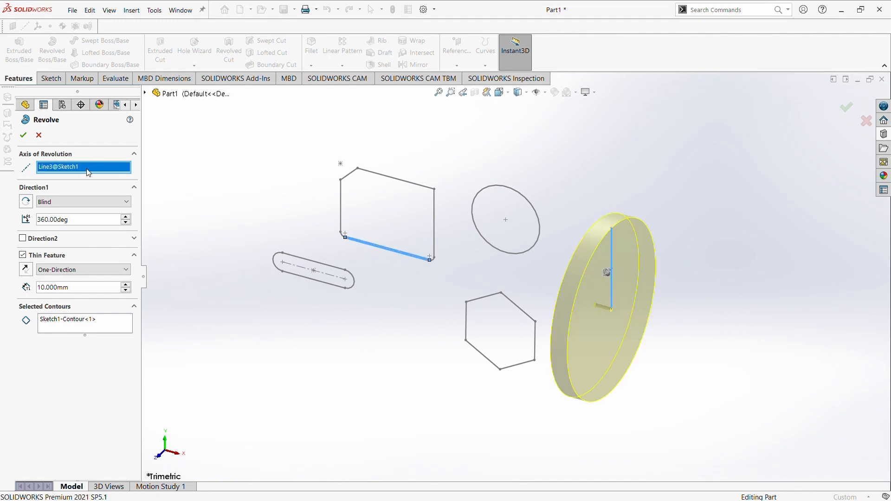
key(Delete)
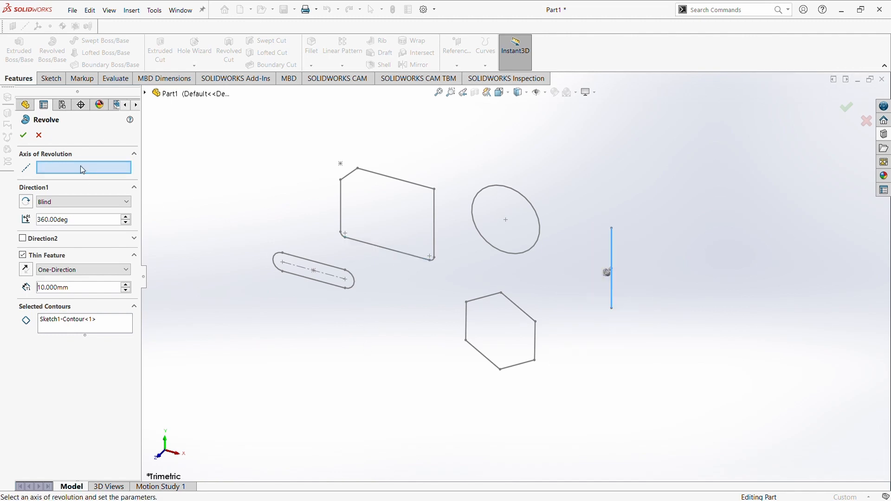
click(435, 222)
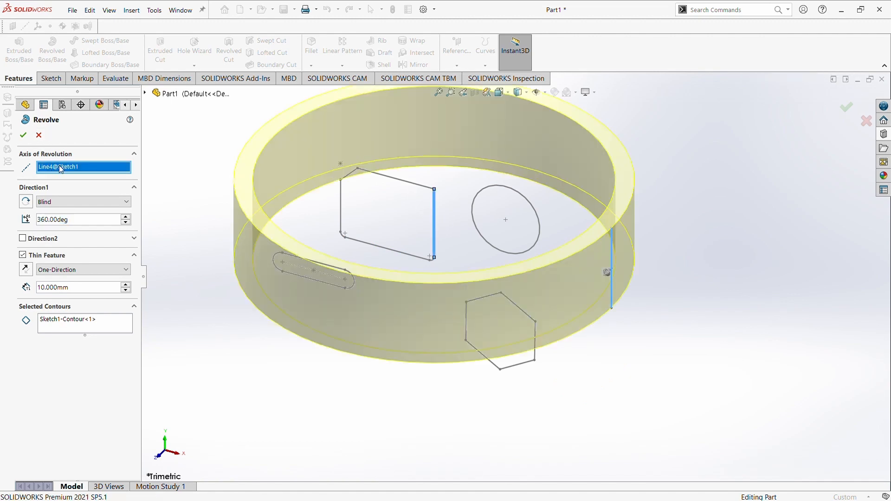
key(Delete)
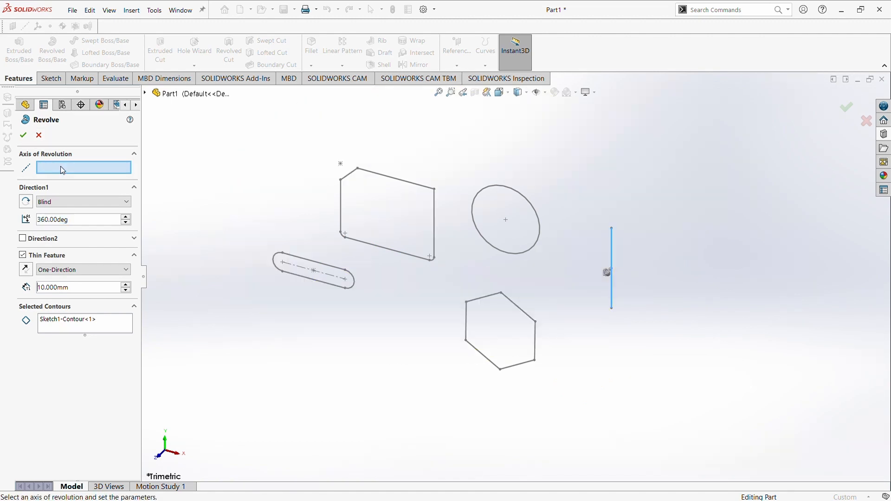
Try the hexagon's upper-right edge as the revolve axis and clear it.
click(519, 308)
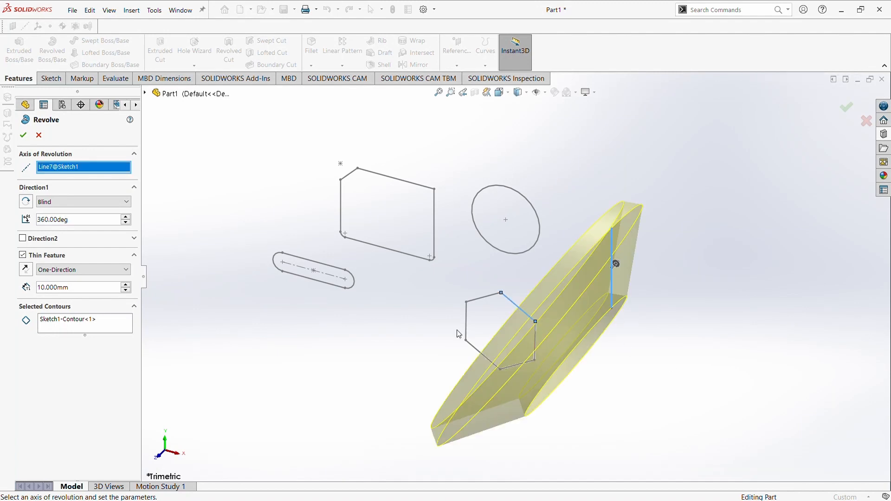
mouse_move(459, 334)
middle_down()
mouse_move(563, 390)
mouse_move(515, 360)
mouse_move(510, 347)
mouse_move(469, 341)
middle_up()
key(Delete)
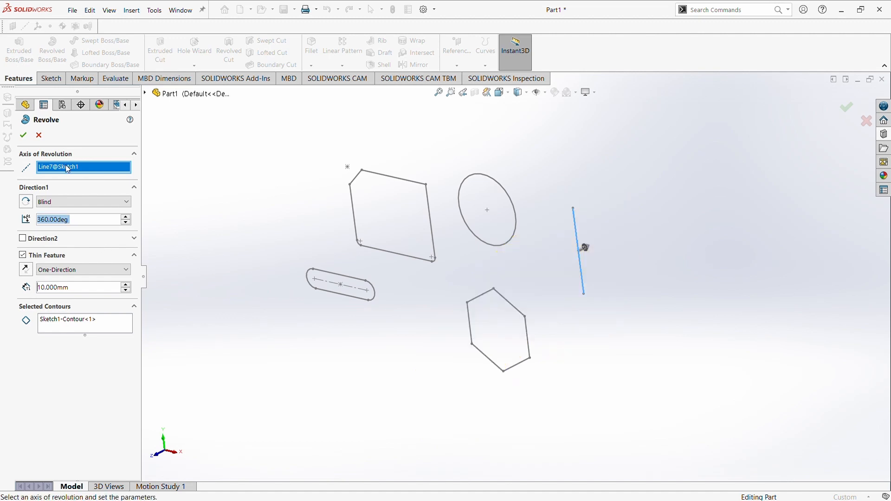
Try revolving the vertical line 360° about itself as a 10 mm thin feature, and undo the revolve.
click(583, 261)
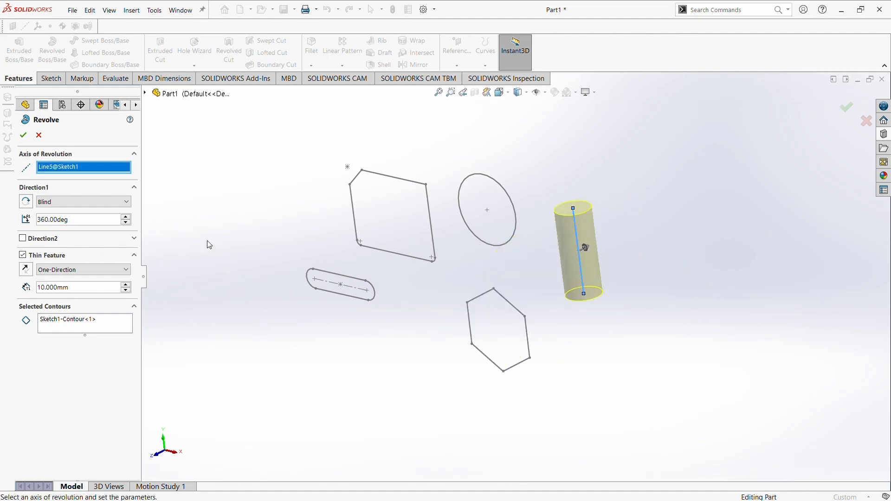
mouse_move(207, 241)
middle_down()
mouse_move(575, 352)
mouse_move(540, 297)
middle_up()
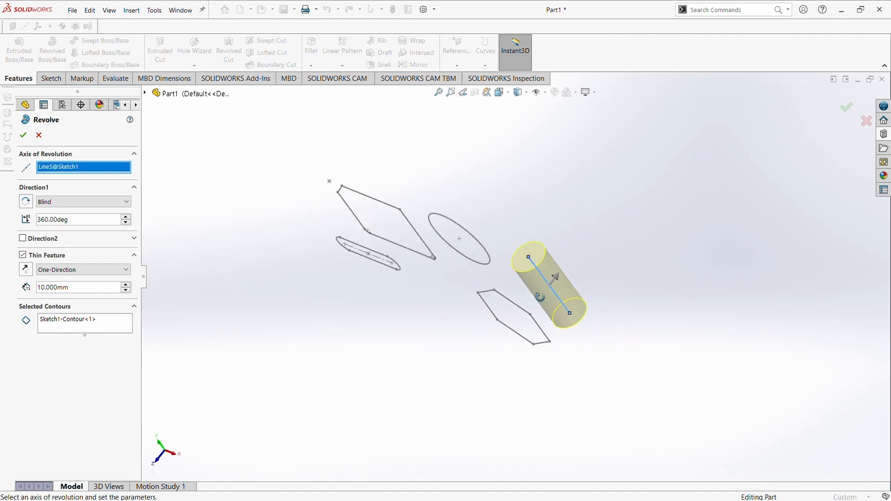
click(23, 135)
middle_drag(369, 273, 510, 282)
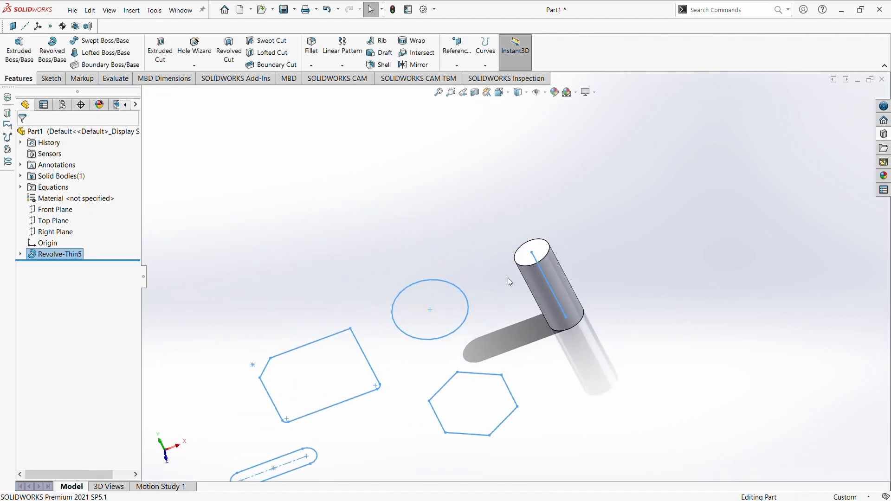
key(ctrl+z)
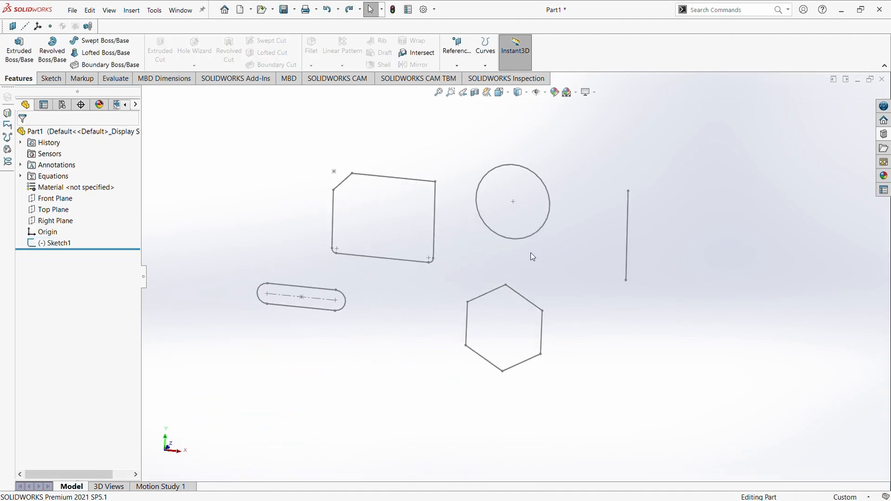
Start a 360° revolve of the circle about the slot's centerline and clear that axis selection.
click(52, 49)
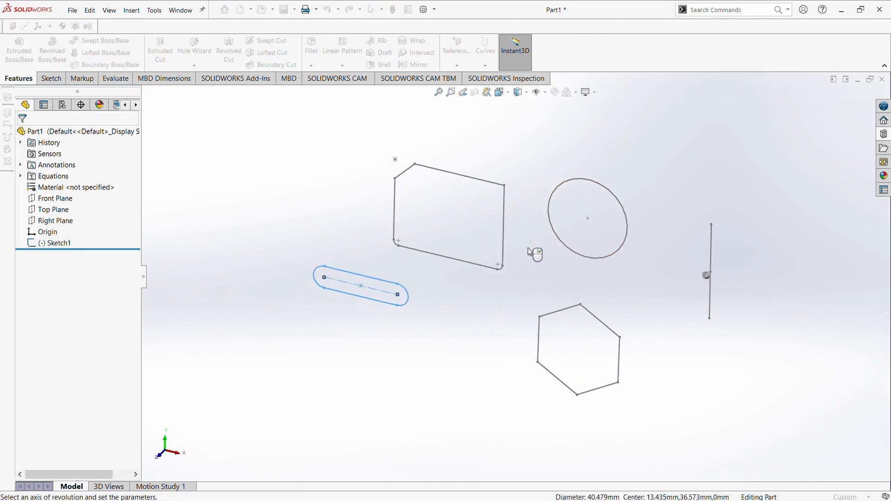
click(583, 228)
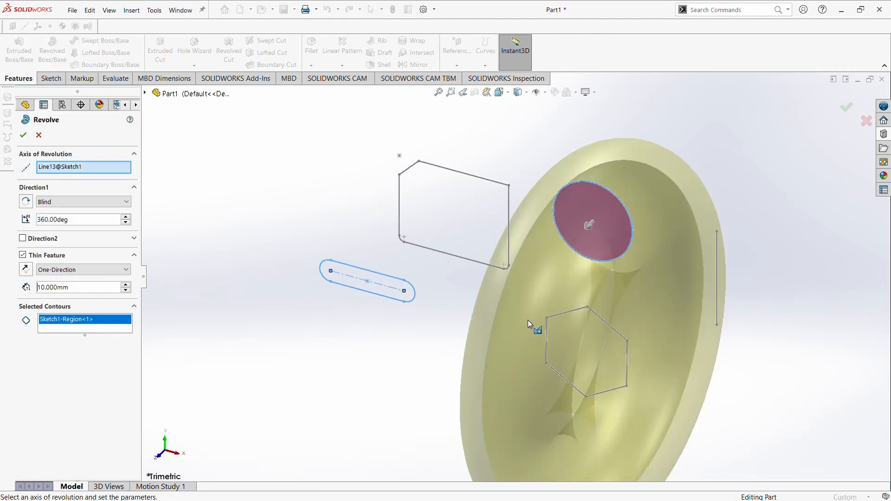
mouse_move(484, 310)
middle_down()
mouse_move(366, 292)
mouse_move(469, 324)
mouse_move(304, 290)
middle_up()
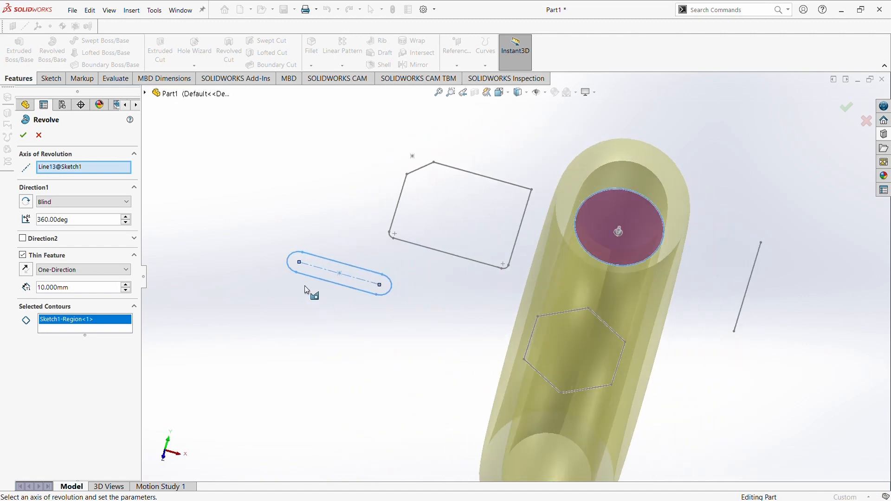
click(75, 170)
key(Delete)
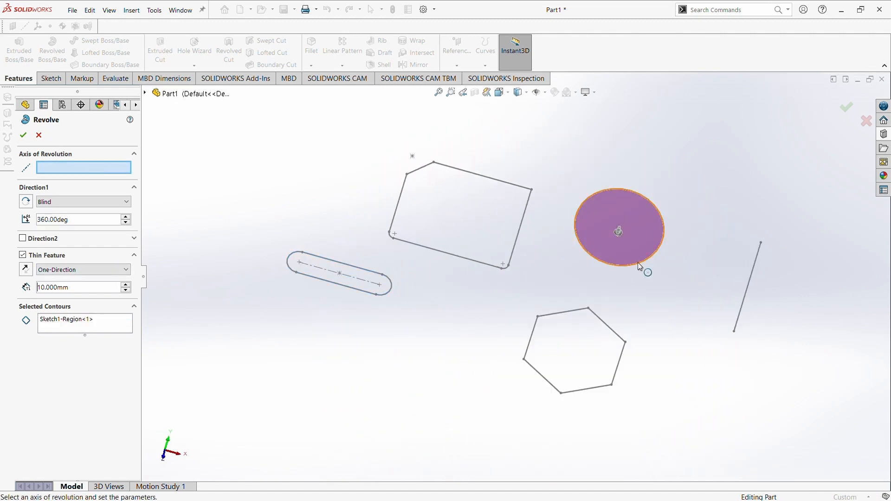
Try revolving the circle 360° about the vertical line as a one-direction 10 mm thin feature.
click(751, 297)
mouse_move(743, 302)
middle_down()
mouse_move(633, 341)
mouse_move(674, 411)
mouse_move(675, 346)
mouse_move(622, 405)
mouse_move(647, 319)
mouse_move(714, 243)
mouse_move(687, 270)
middle_up()
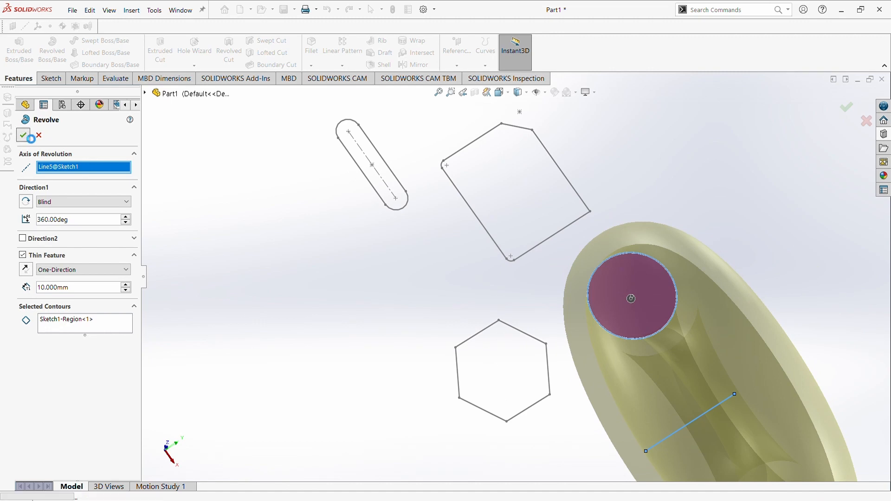
click(23, 135)
mouse_move(583, 297)
middle_down()
mouse_move(672, 228)
mouse_move(614, 272)
mouse_move(590, 256)
mouse_move(653, 278)
mouse_move(661, 251)
mouse_move(642, 312)
mouse_move(528, 448)
mouse_move(462, 360)
mouse_move(626, 170)
mouse_move(641, 119)
middle_up()
click(654, 249)
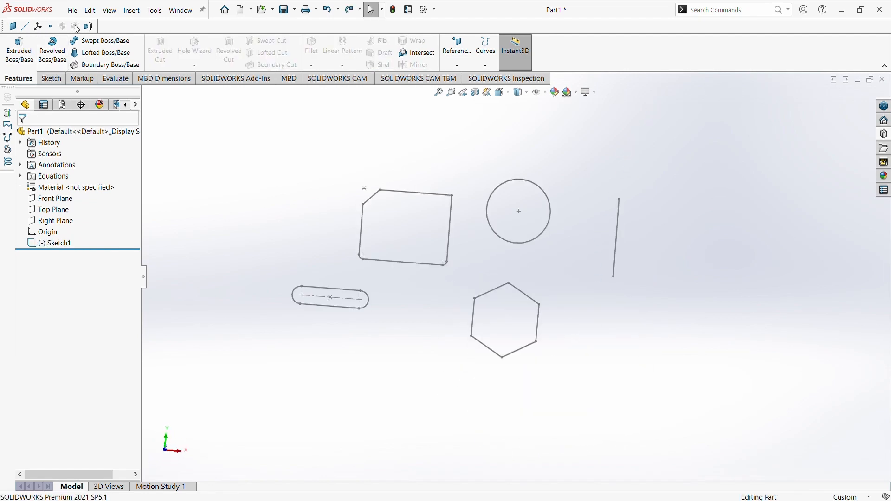
Start a revolve of the hexagon region and clear the slot's centerline from the axis selection.
click(52, 50)
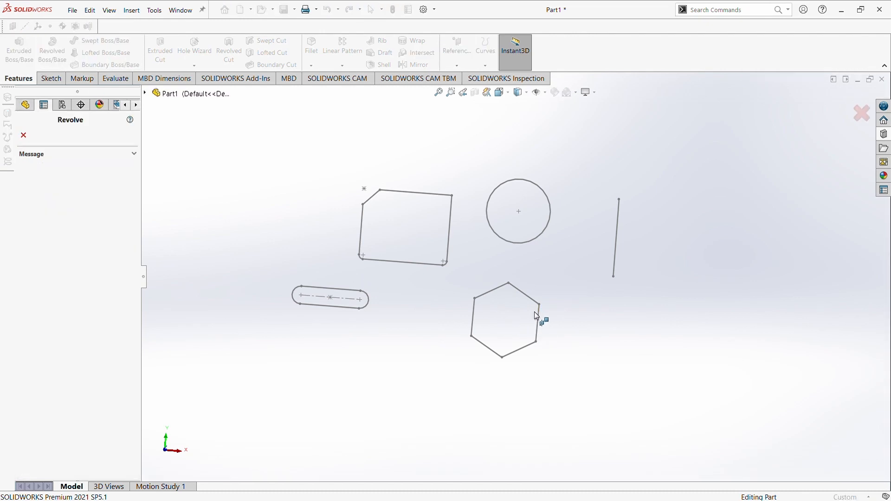
click(540, 326)
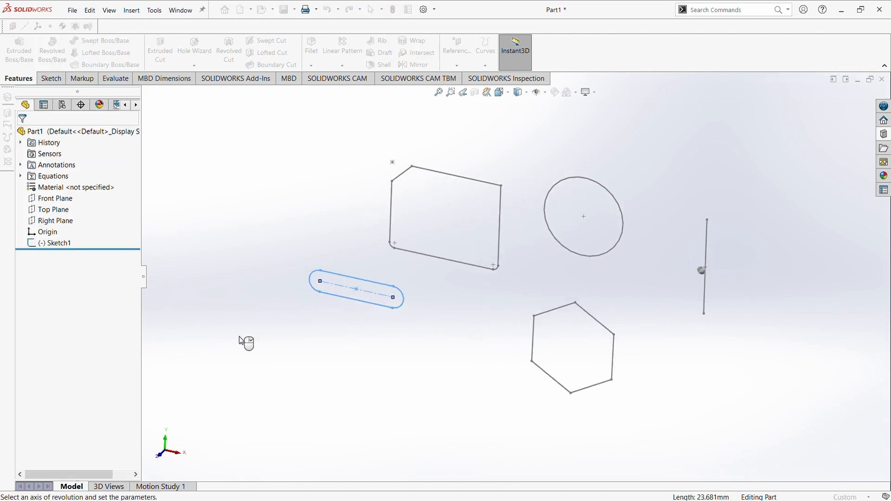
click(579, 344)
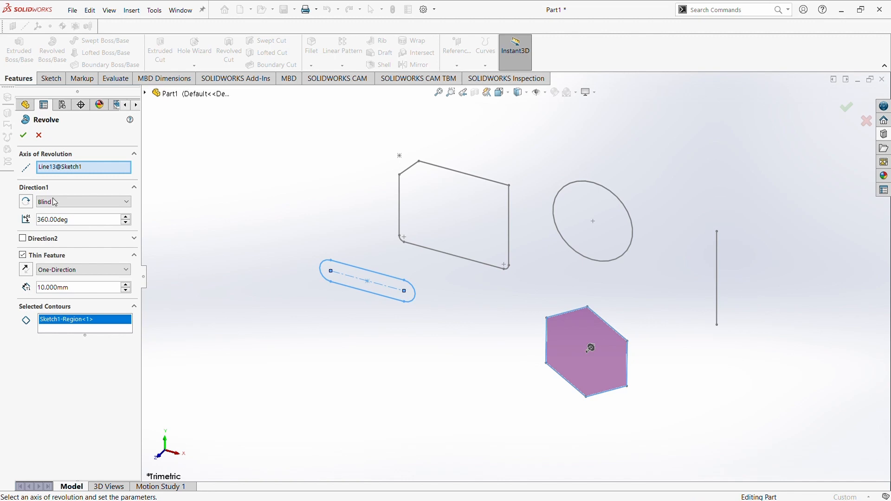
click(76, 172)
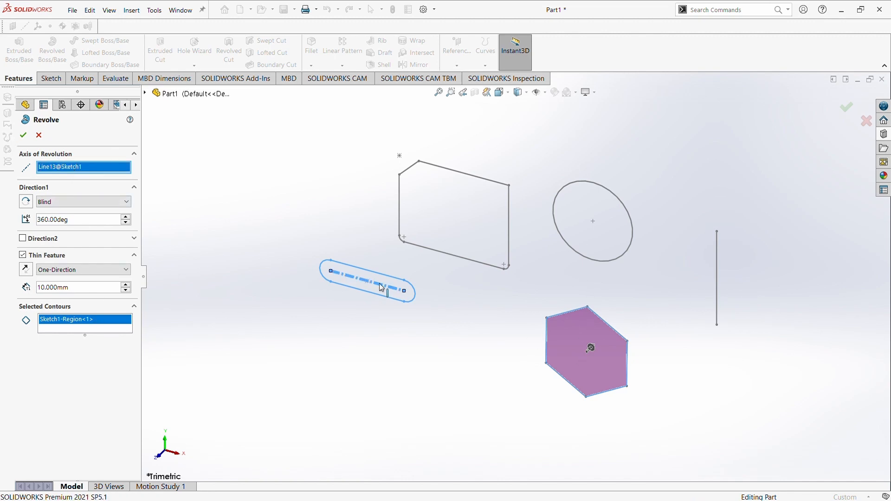
key(Delete)
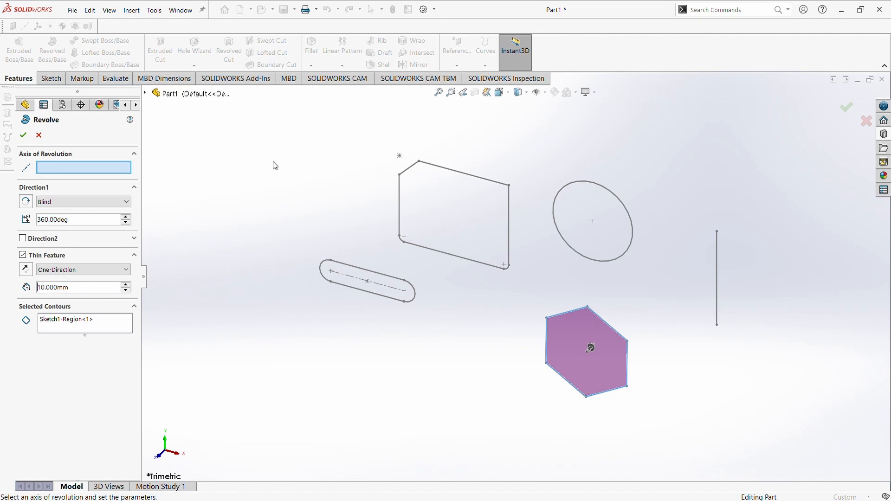
Revolve the hexagon 360° about the vertical line as a 10 mm thin feature, and undo the revolve.
click(718, 275)
middle_drag(691, 307, 711, 434)
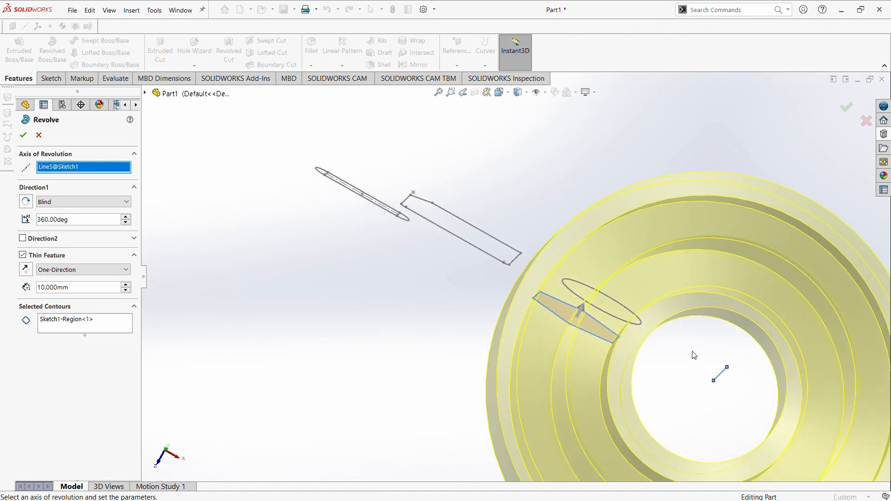
click(23, 136)
middle_drag(433, 314, 450, 361)
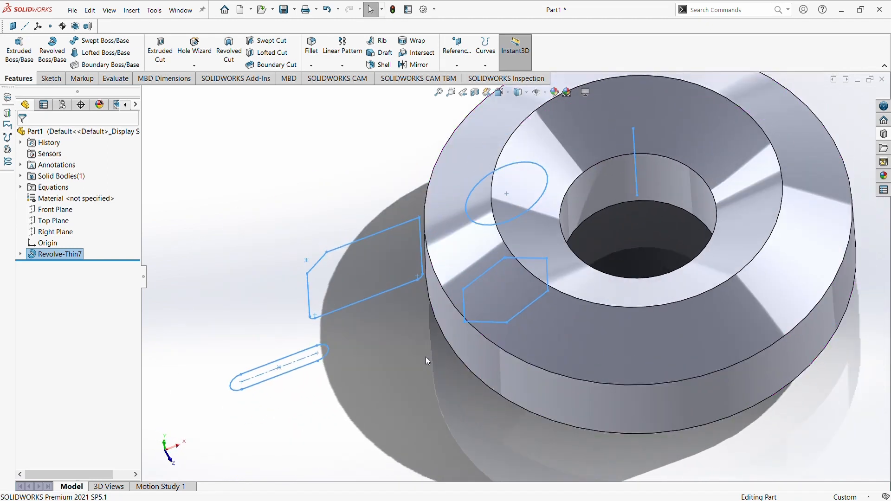
key(ctrl+z)
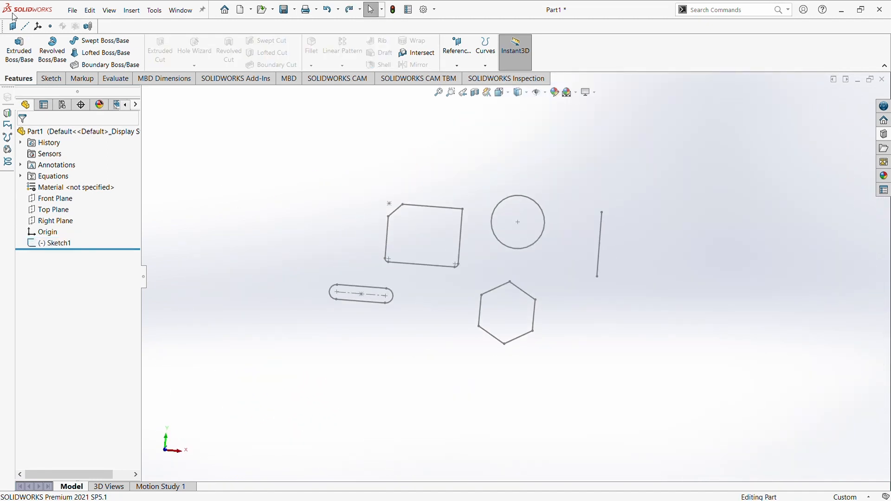
Sweep a 10 mm circular profile along the vertical line, and undo the sweep.
click(99, 41)
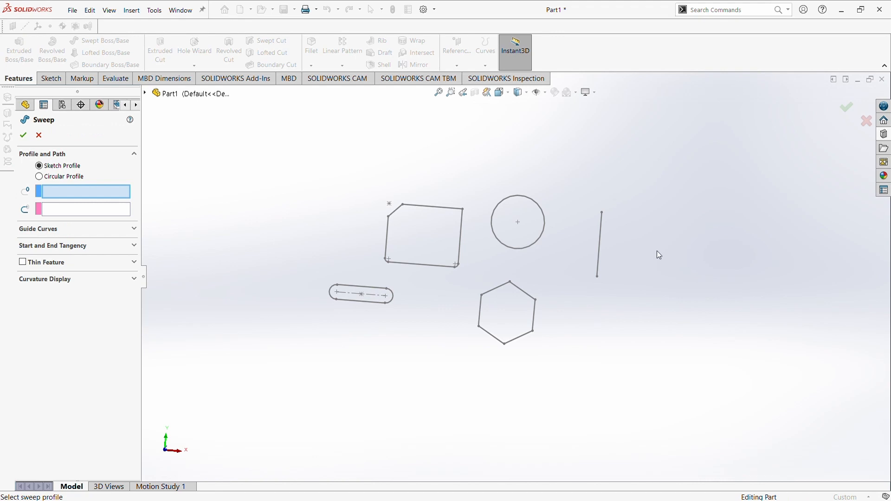
click(604, 249)
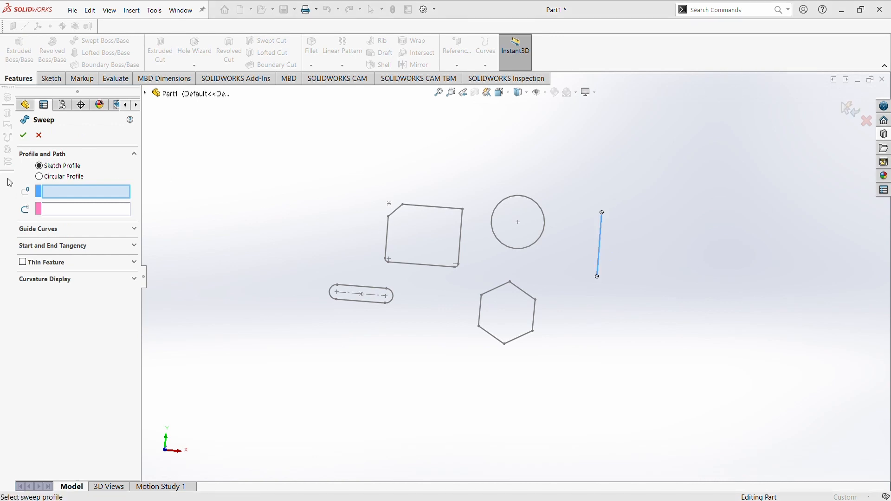
click(39, 177)
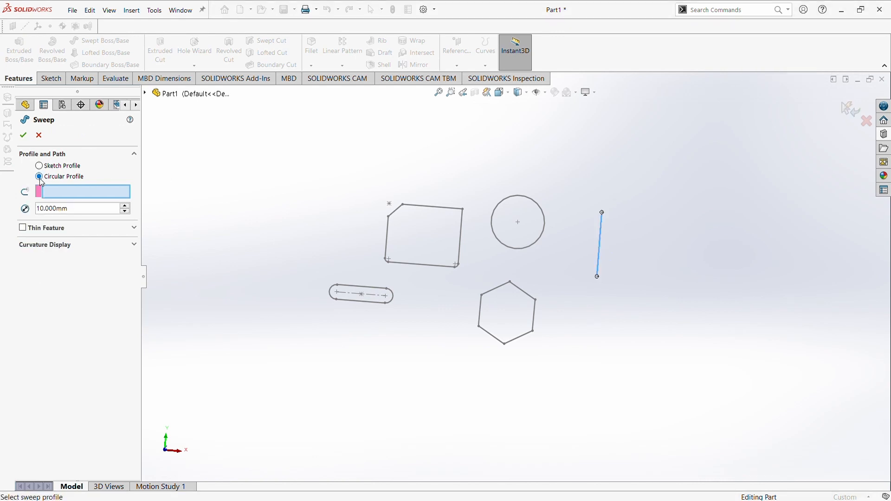
click(599, 251)
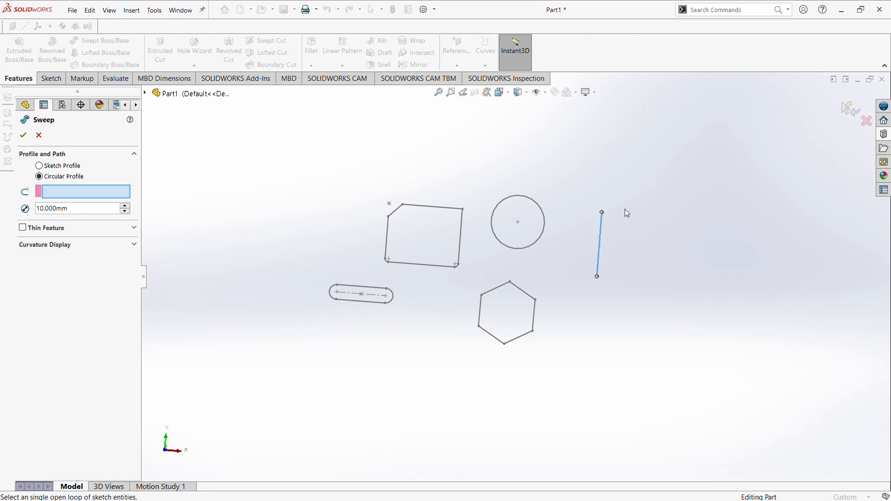
right_click(629, 208)
middle_drag(496, 223, 528, 240)
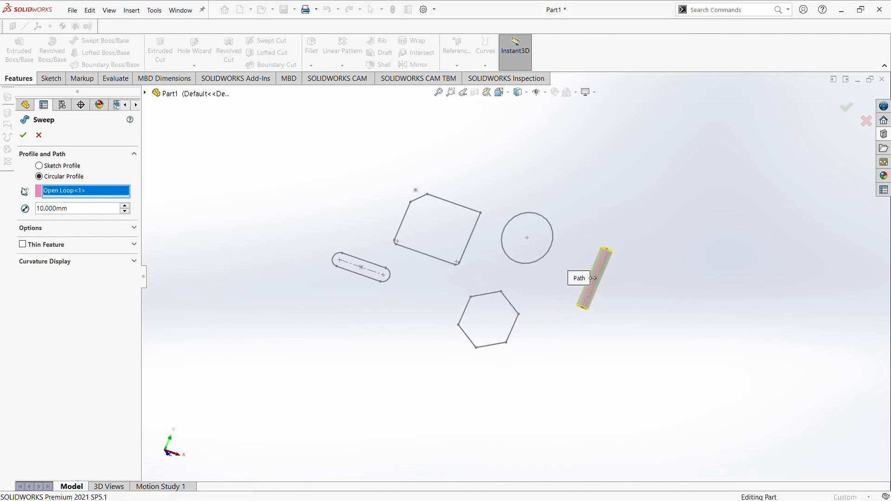
click(24, 135)
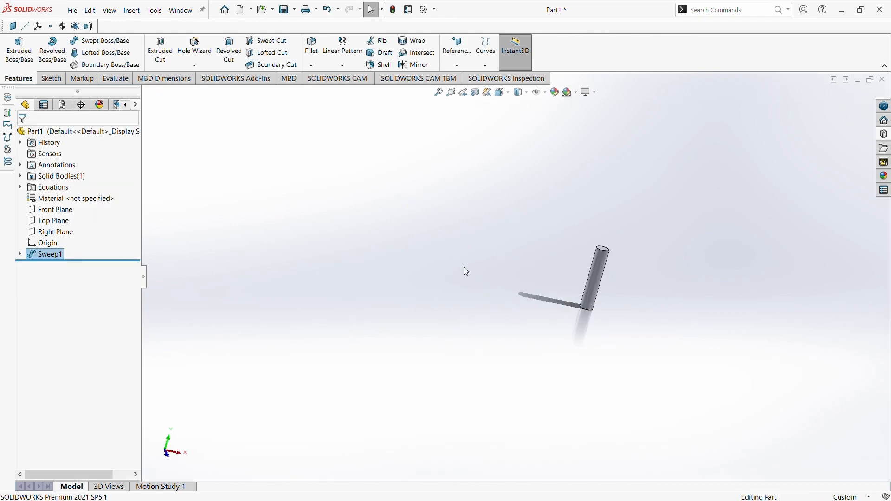
key(ctrl+z)
Extrude the circle and the chamfered rectangle as separate bosses, giving the rectangle a 25 mm blind depth.
click(19, 51)
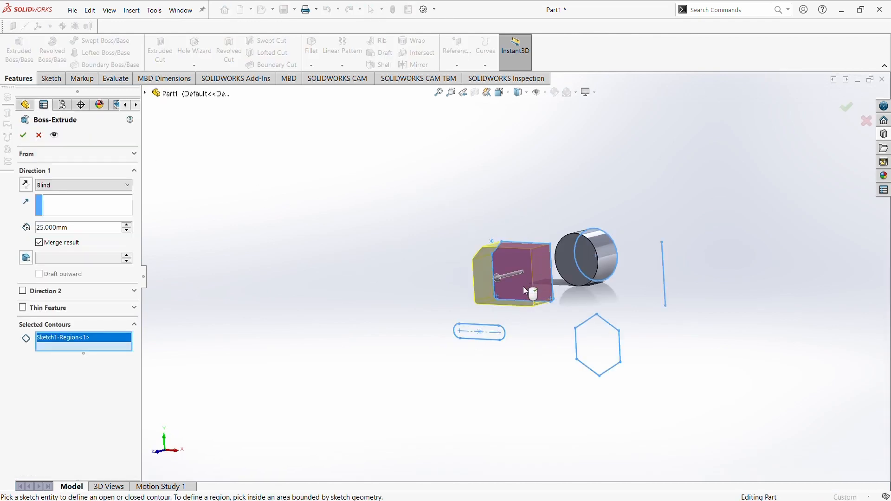
click(23, 135)
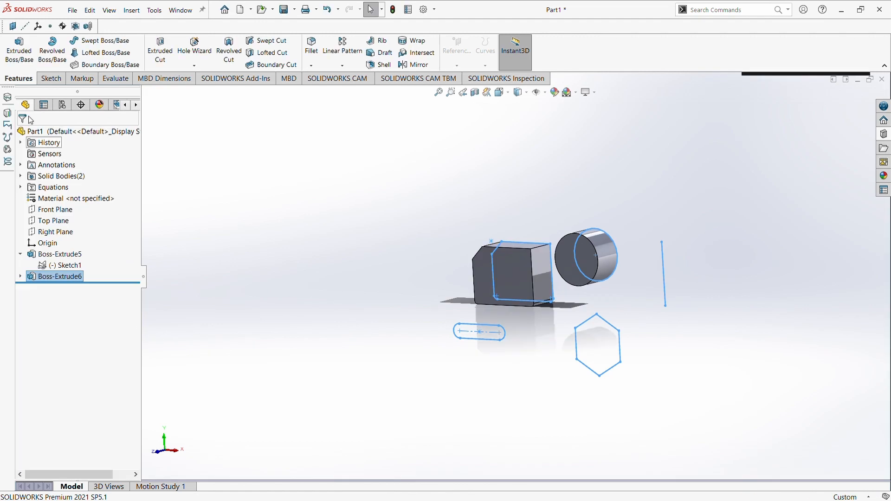
middle_drag(459, 218, 481, 223)
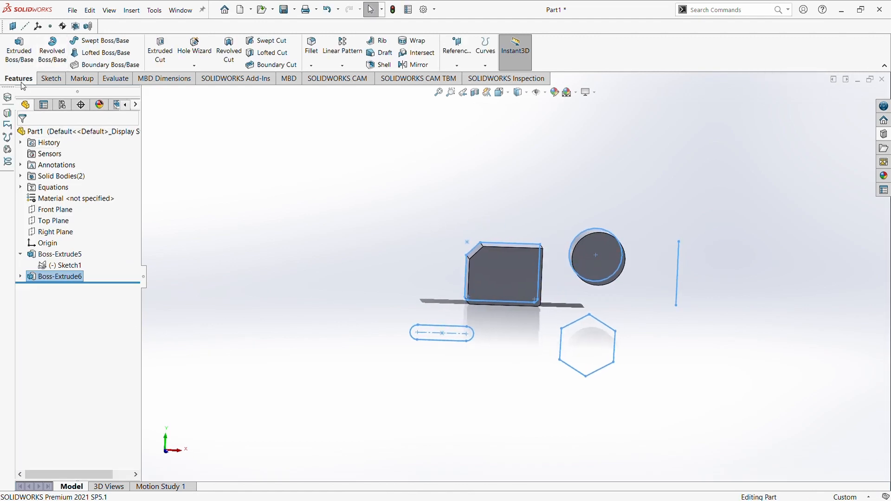
Sweep a 10 mm circular profile along the chamfered block's top front edge.
click(75, 41)
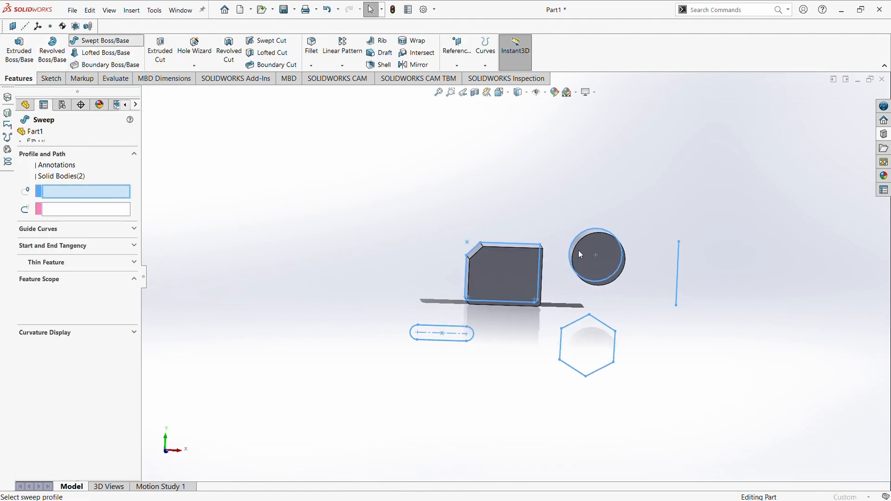
click(39, 176)
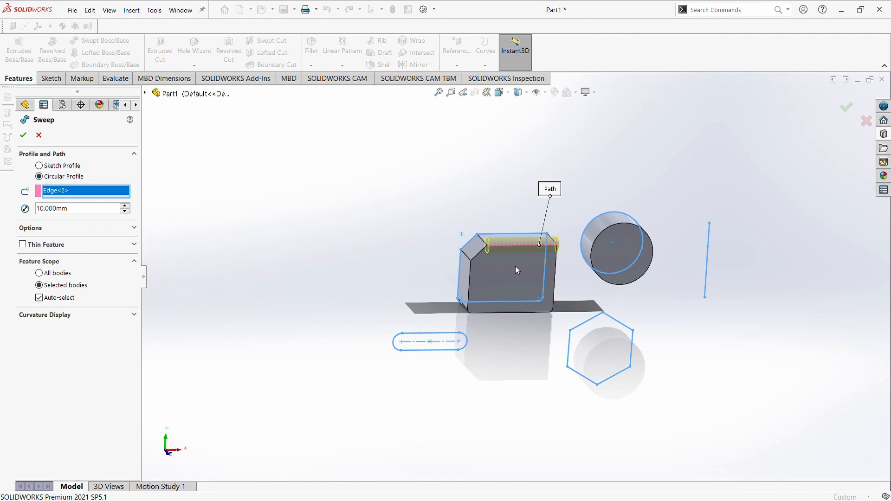
middle_drag(462, 207, 502, 256)
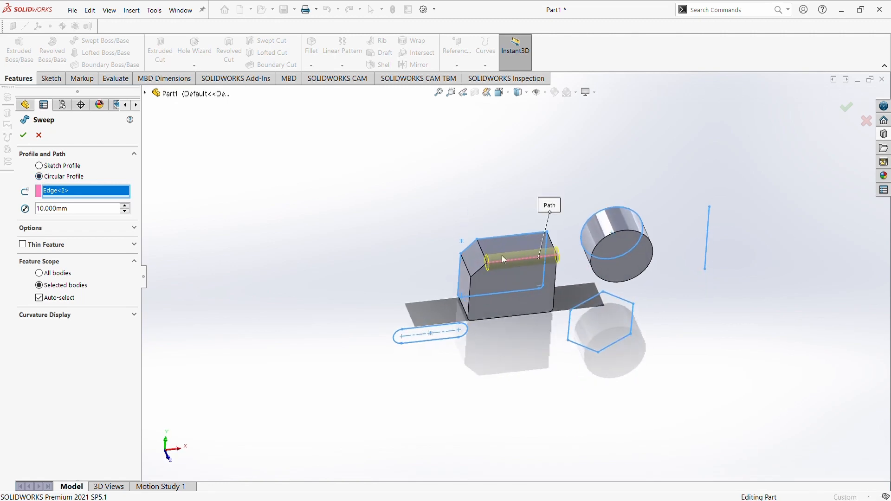
click(503, 238)
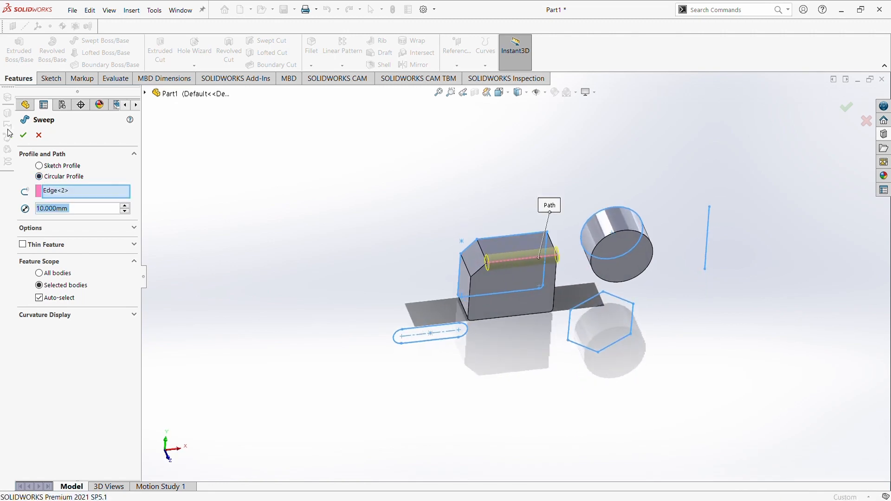
click(24, 135)
Sketch a circle on the chamfered block's front face, slightly left of and below its centre.
mouse_move(286, 241)
middle_down()
mouse_move(294, 169)
mouse_move(379, 267)
mouse_move(316, 230)
middle_up()
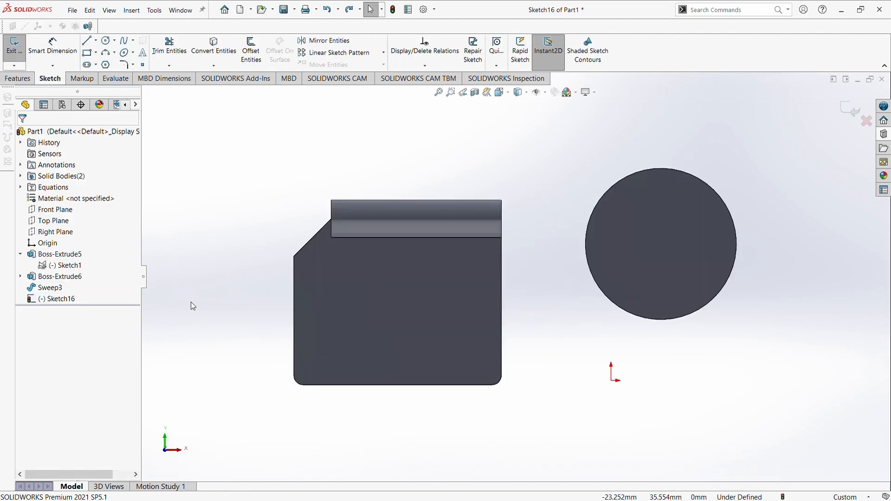
click(106, 40)
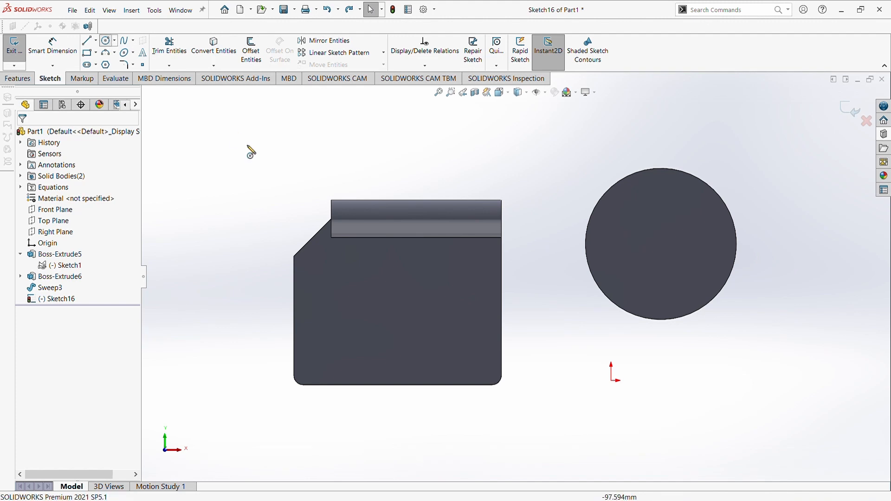
click(382, 308)
click(406, 332)
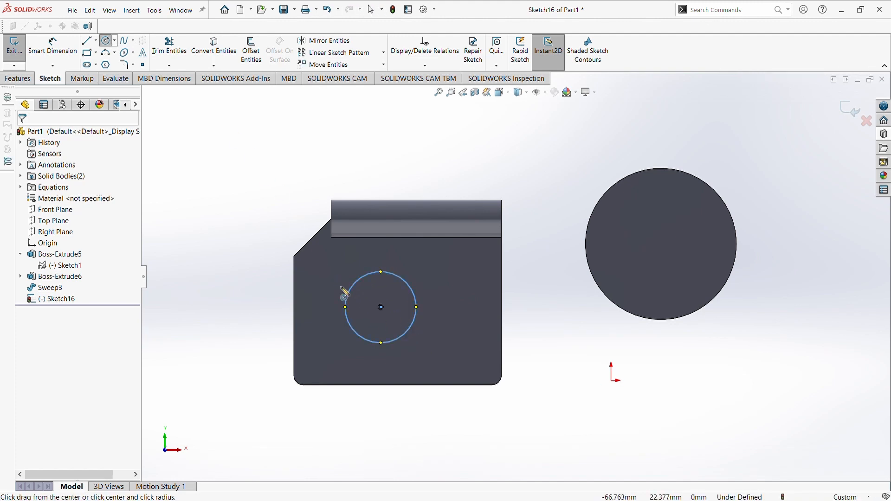
Extrude the new circle outward from the block's front face as a cylindrical boss.
click(33, 79)
click(19, 50)
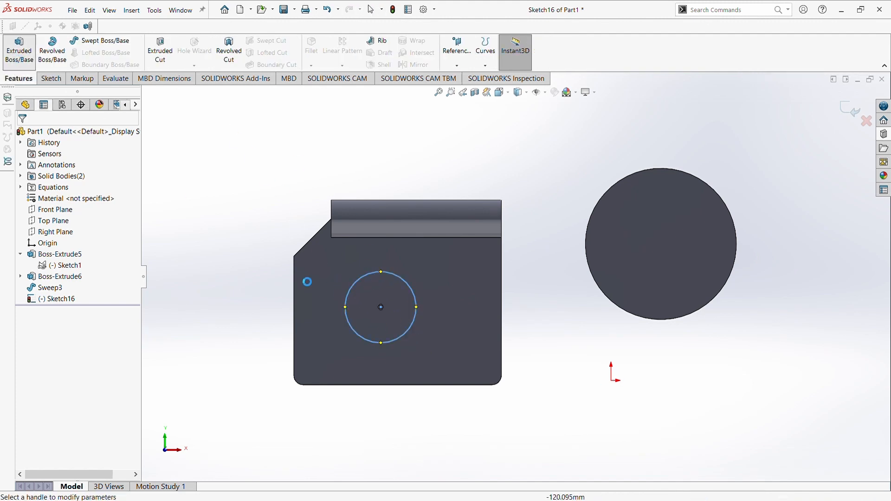
click(23, 134)
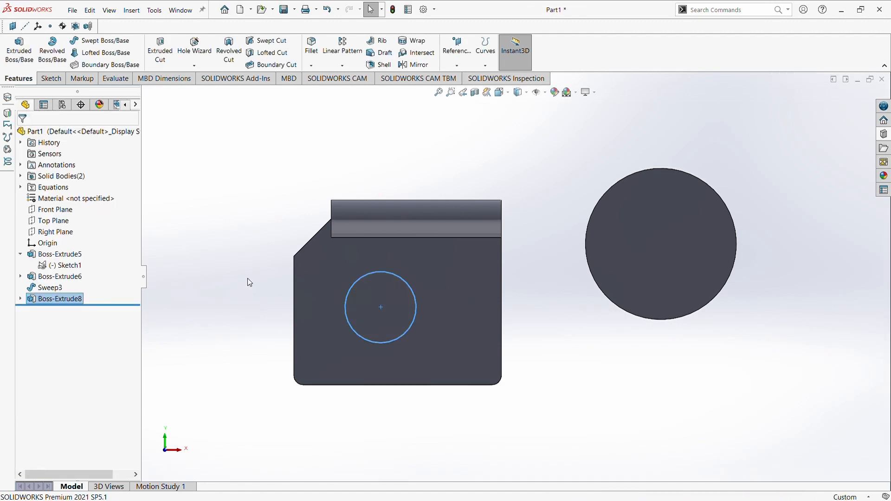
middle_drag(247, 278, 254, 326)
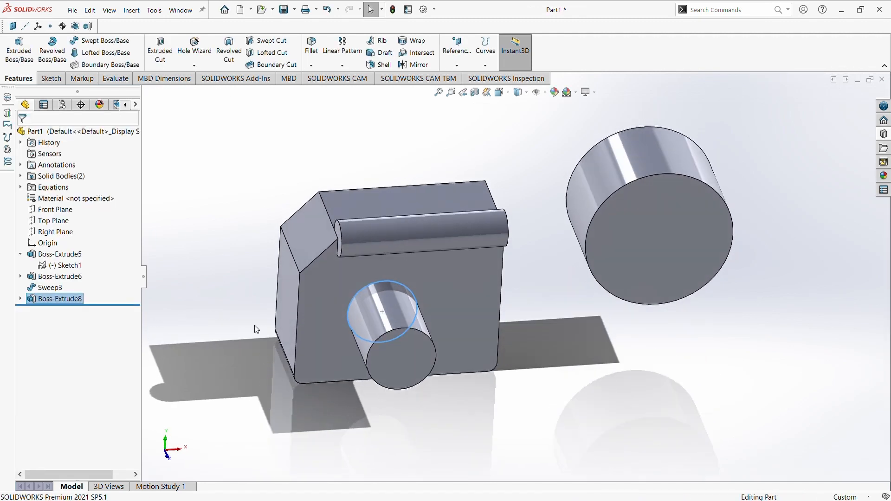
Loft a boss between the front faces of the large and small cylinders, moving the connector to the large face's upper edge.
click(87, 54)
click(654, 244)
click(411, 353)
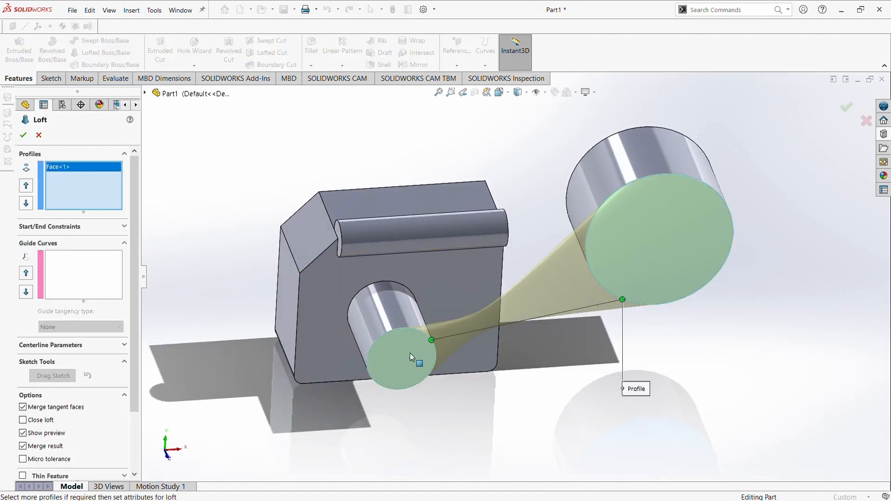
drag(623, 301, 638, 181)
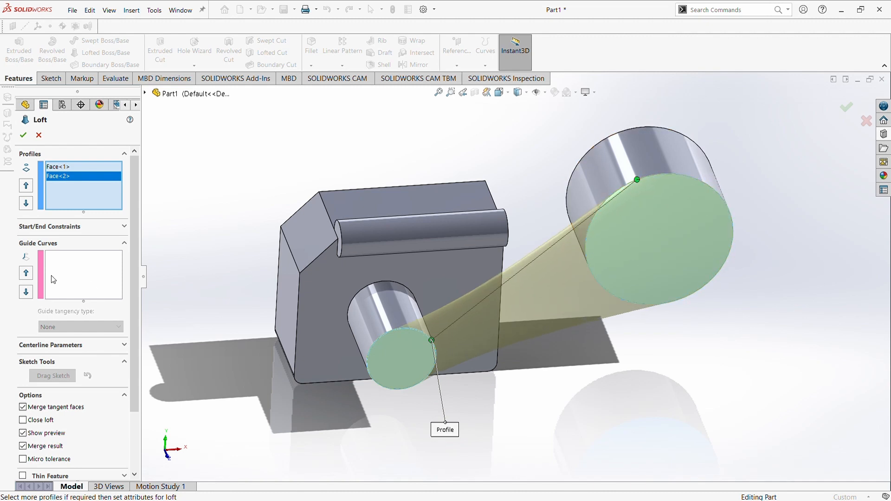
click(23, 135)
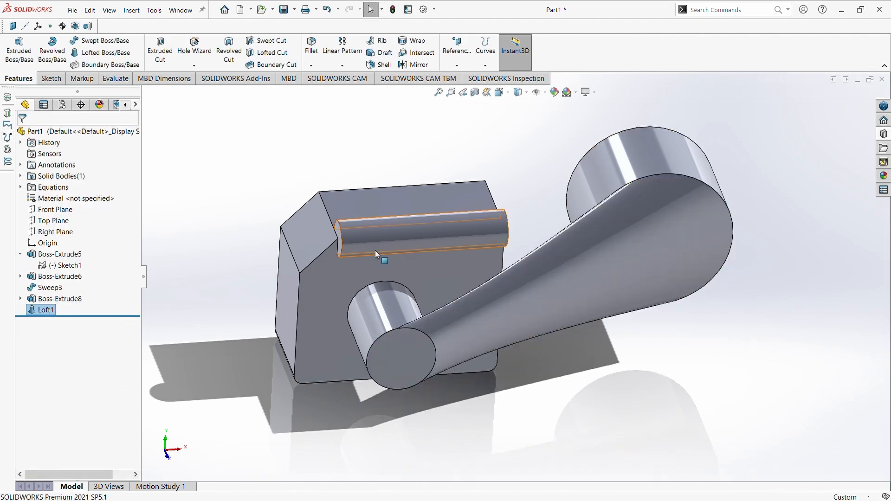
middle_drag(375, 250, 586, 398)
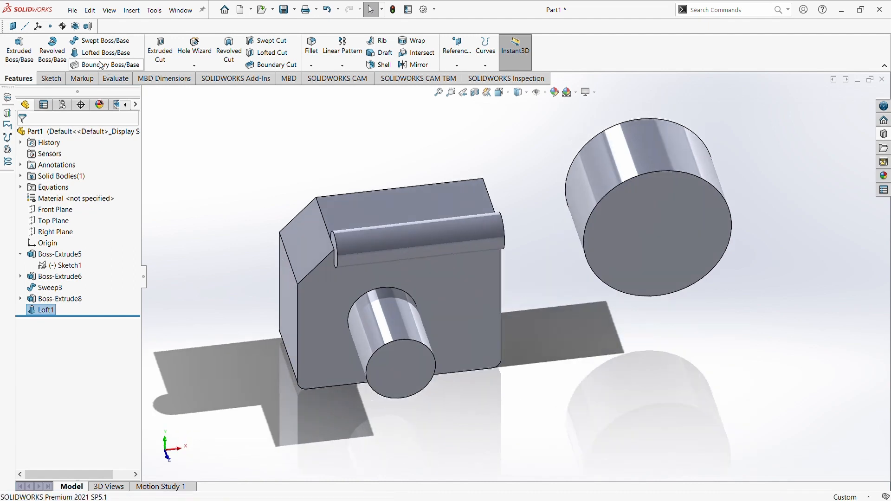
Try a boundary boss from the small cylinder's front face to the large one's, shifting the connector along the large face's lower edge.
click(101, 65)
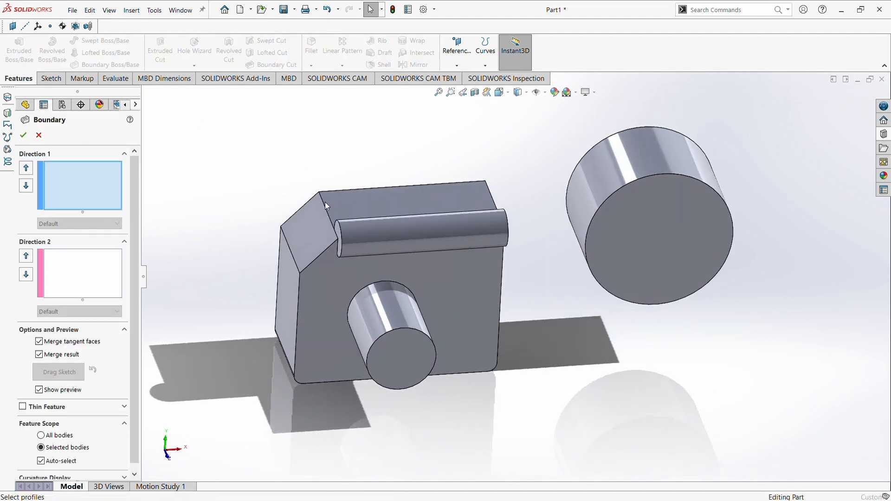
click(410, 358)
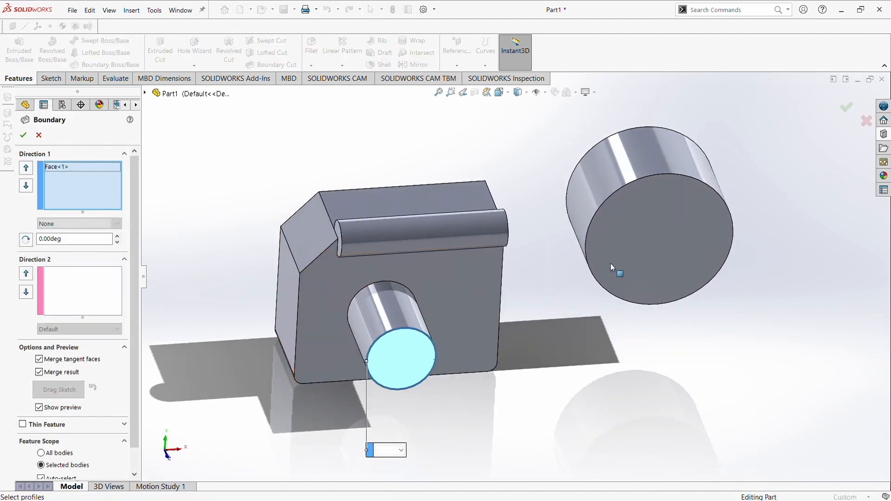
click(611, 263)
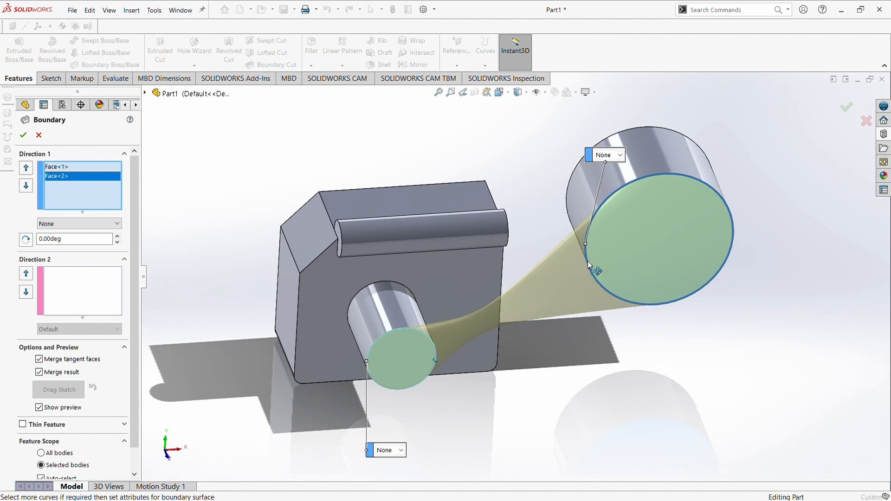
click(597, 211)
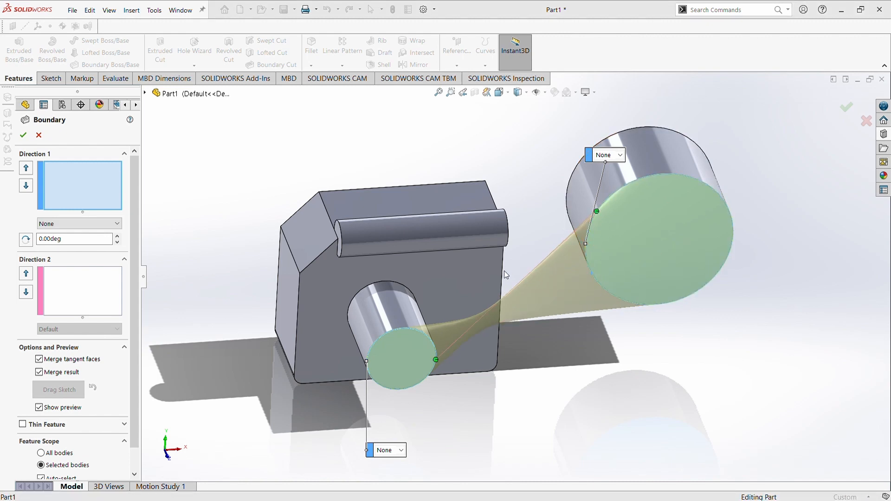
key(ctrl+z)
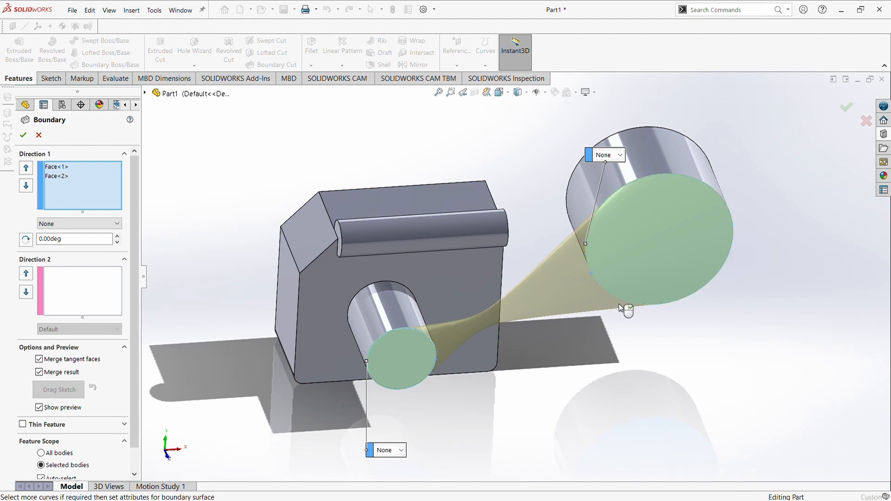
drag(619, 304, 697, 293)
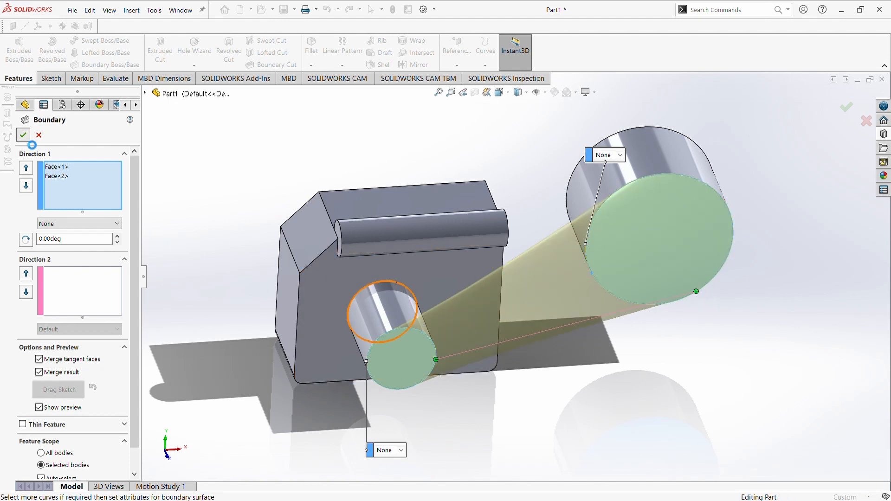
middle_drag(666, 392, 315, 246)
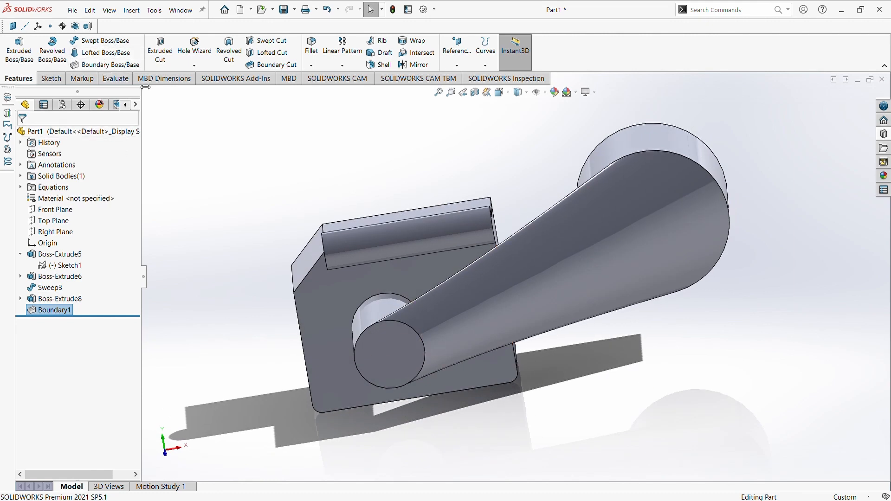
middle_drag(269, 102, 252, 216)
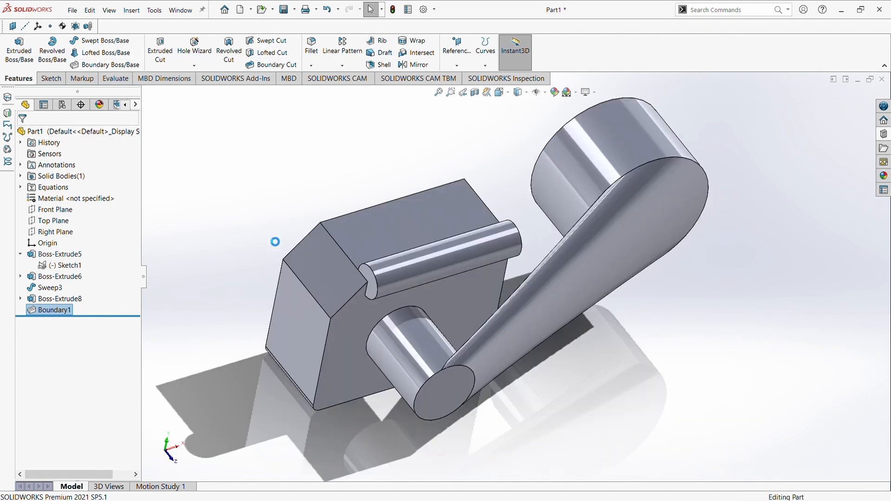
key(ctrl+z)
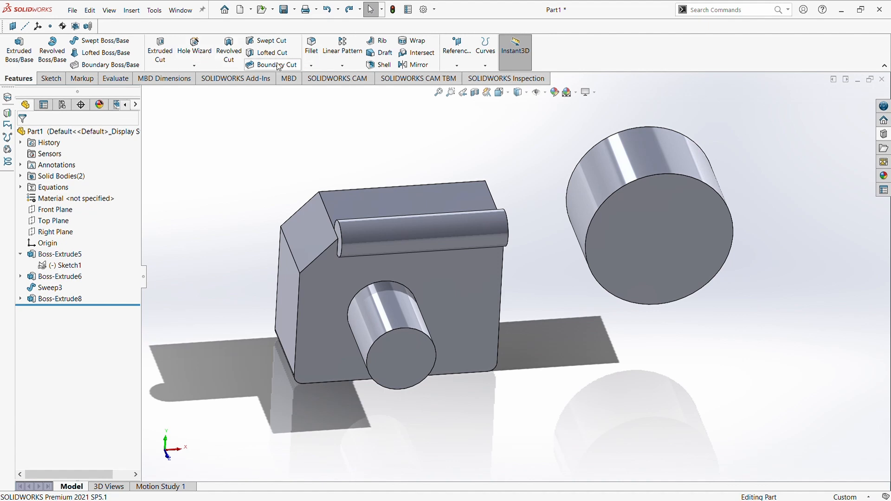
Try a lofted cut between the large and small cylinders' front faces, adjusting the small-face connector, and inspect the cut end.
click(271, 55)
click(659, 244)
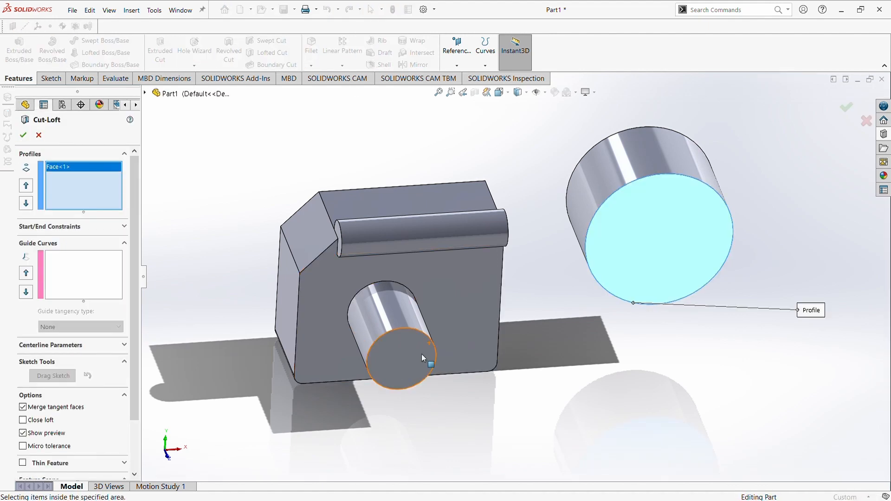
click(420, 354)
drag(437, 354, 431, 373)
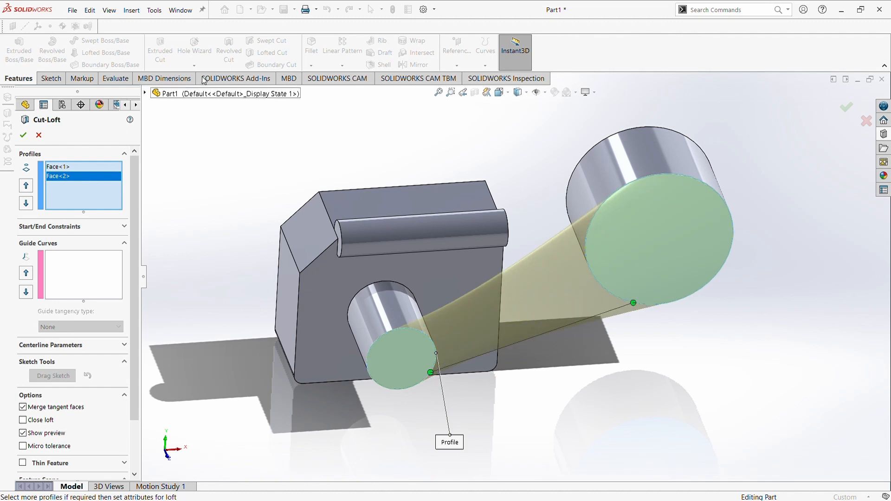
click(24, 136)
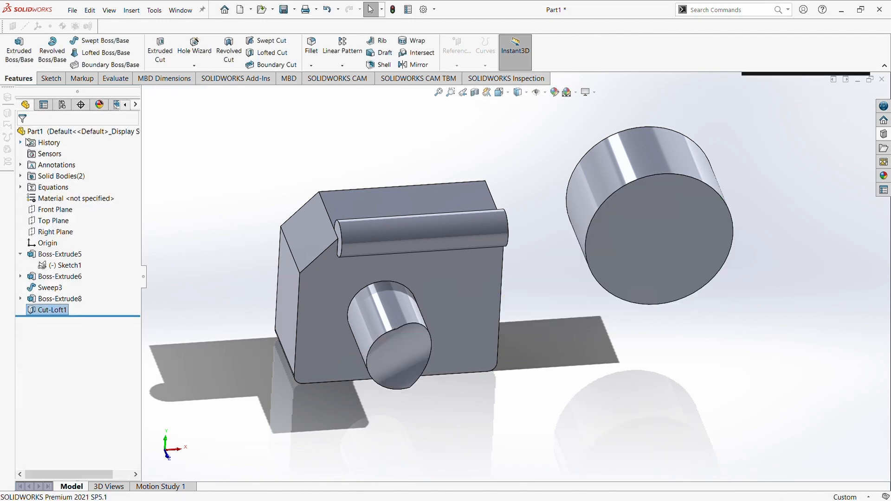
middle_drag(505, 415, 462, 437)
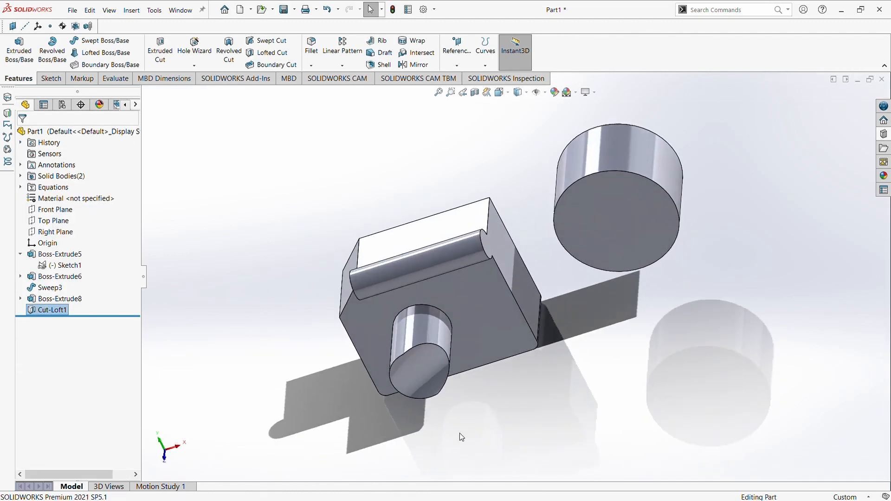
middle_drag(447, 364, 540, 368)
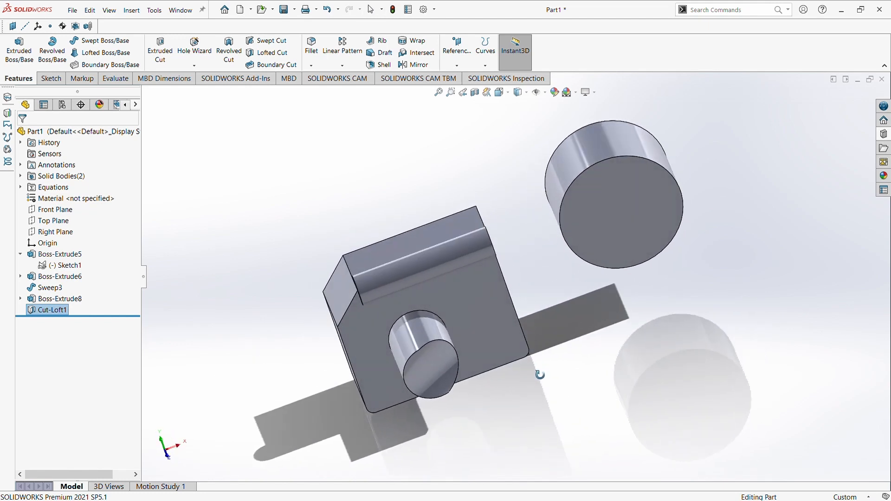
middle_drag(482, 361, 434, 358)
scroll(439, 372, down, 10)
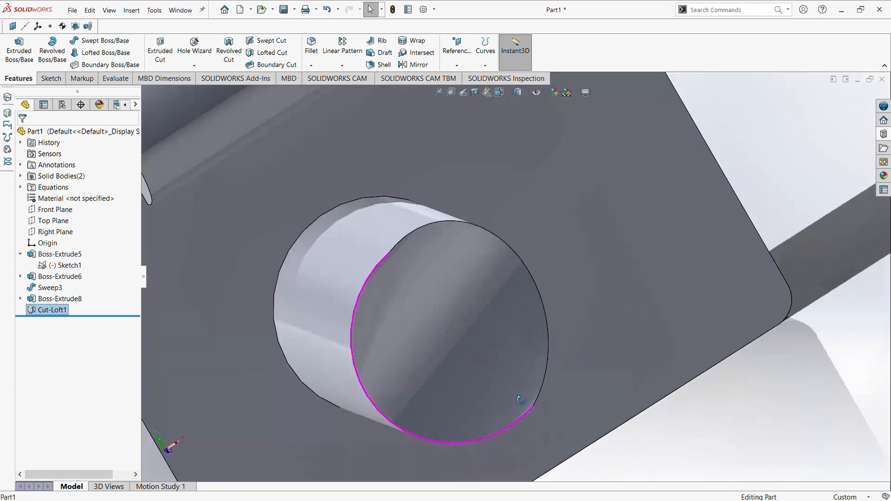
middle_drag(521, 400, 569, 318)
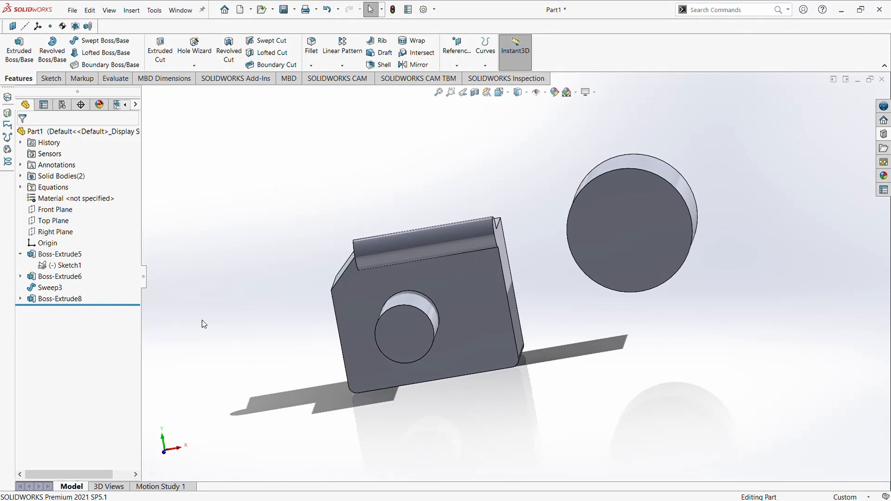
Try a boundary cut from the large cylinder's front edge to the small cylinder's front face, and inspect the cut end.
click(260, 66)
click(568, 229)
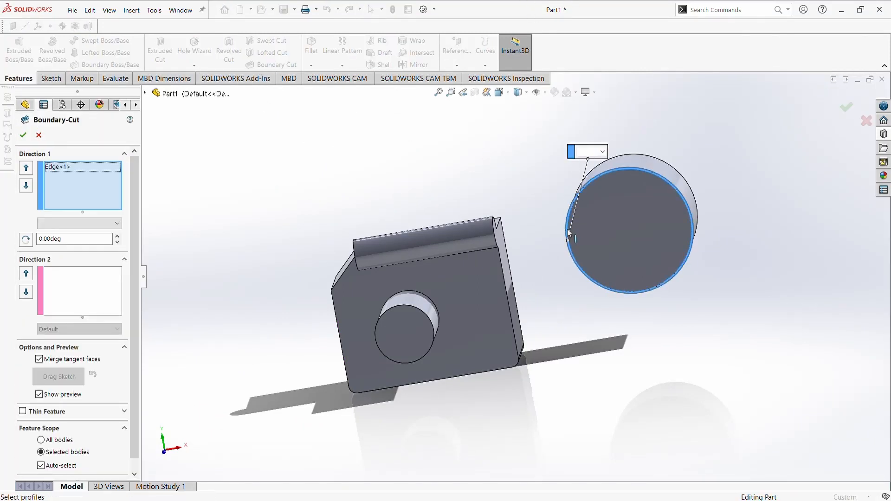
click(416, 329)
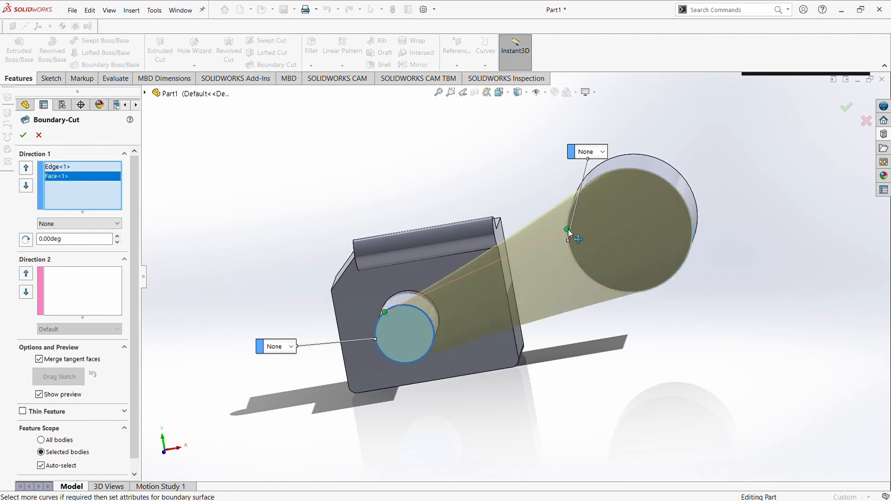
drag(570, 235, 487, 250)
click(22, 135)
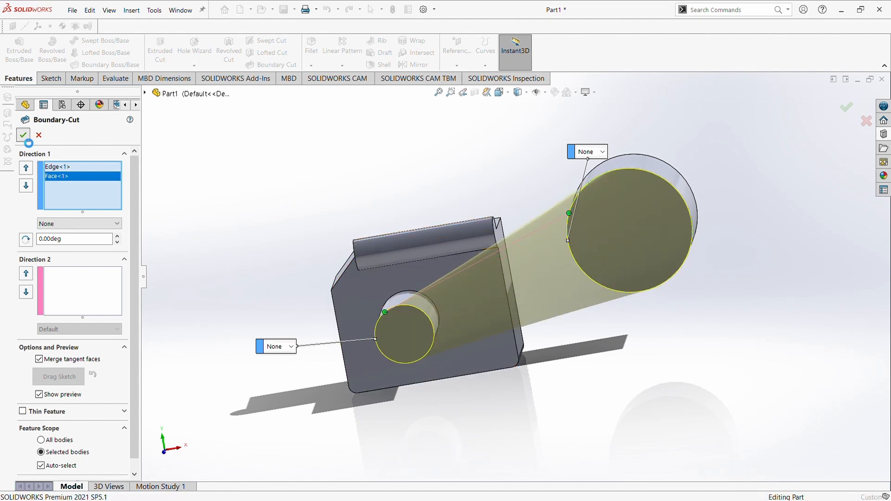
middle_drag(358, 330, 346, 308)
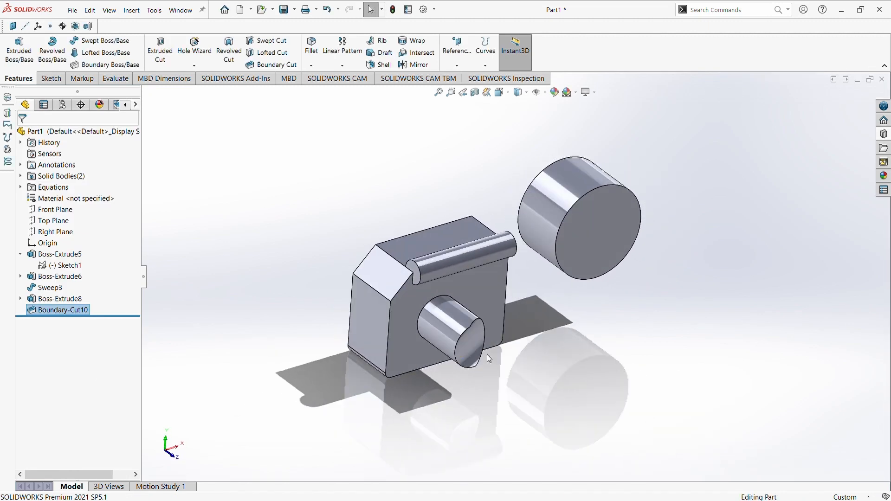
scroll(487, 353, down, 6)
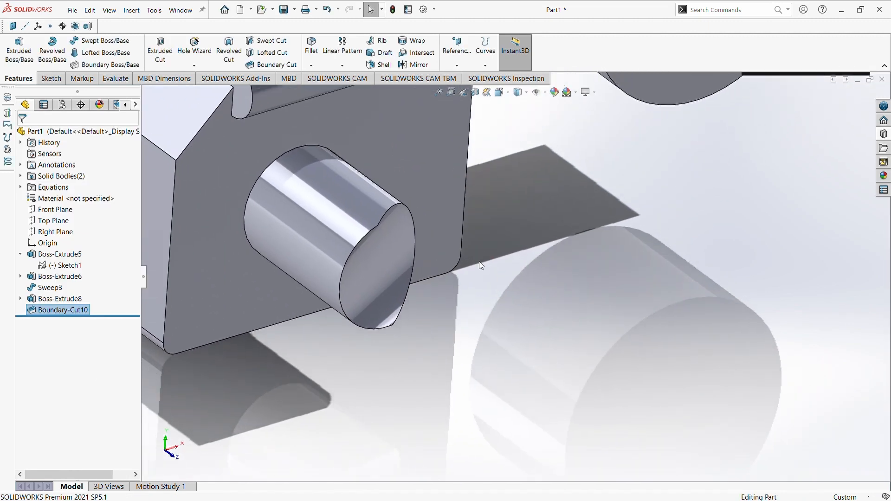
middle_drag(480, 265, 548, 218)
key(ctrl+7)
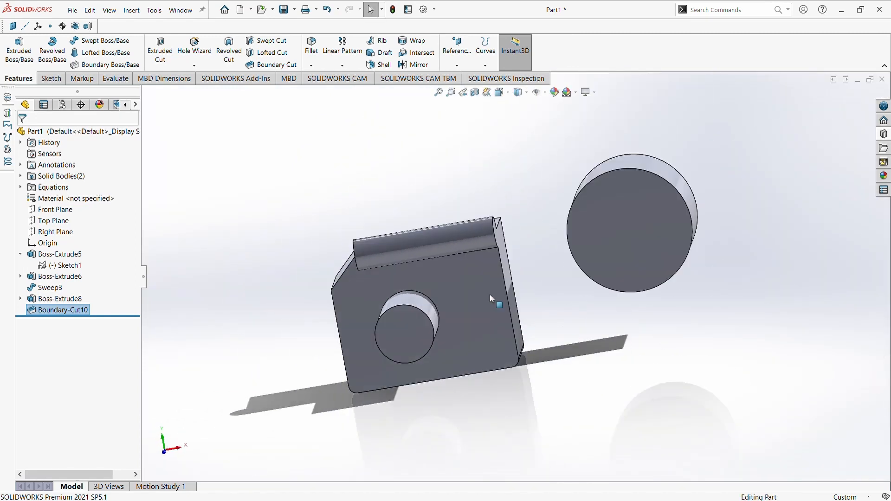
key(ctrl+z)
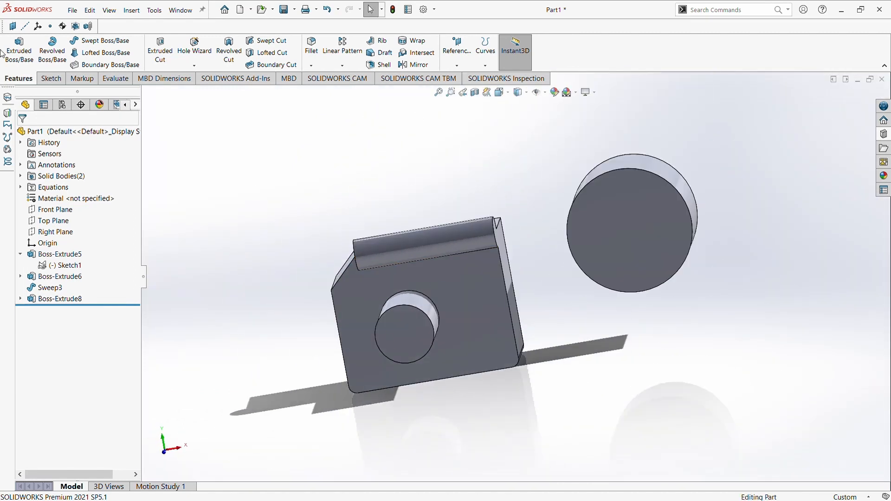
Start an extruded cut on the large cylinder's front face and sketch a small circle near the face's centre.
click(161, 55)
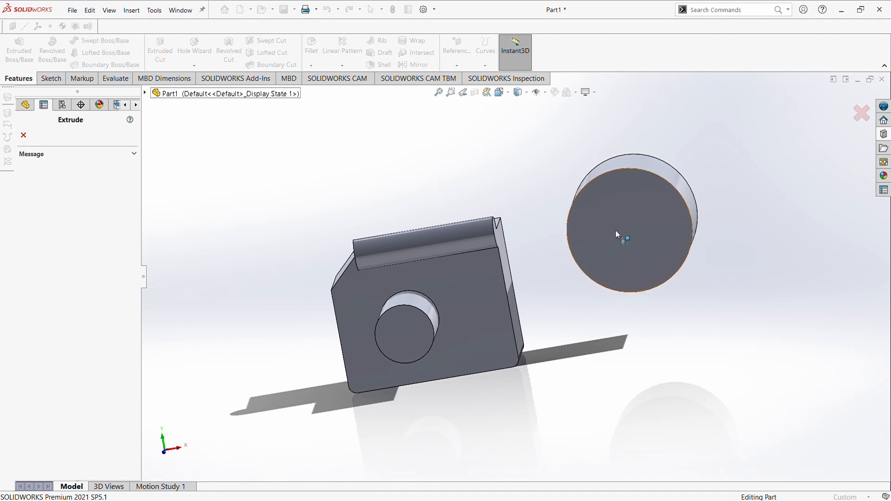
click(626, 238)
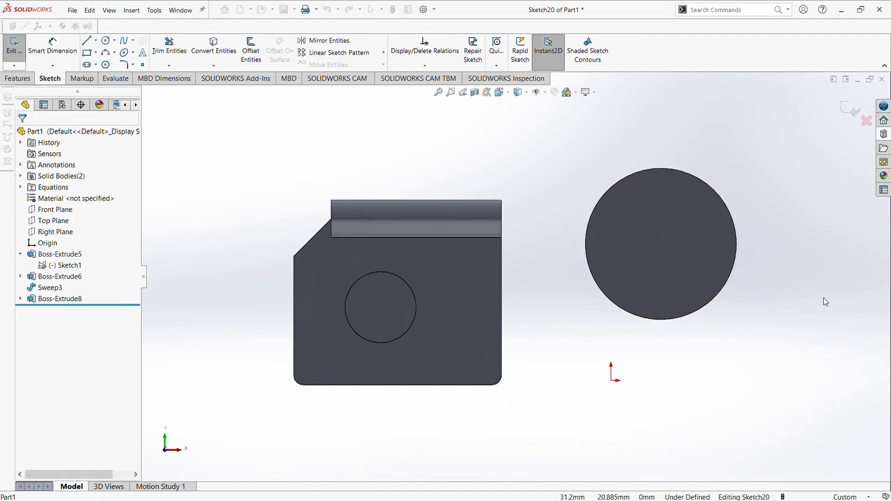
click(106, 40)
click(654, 240)
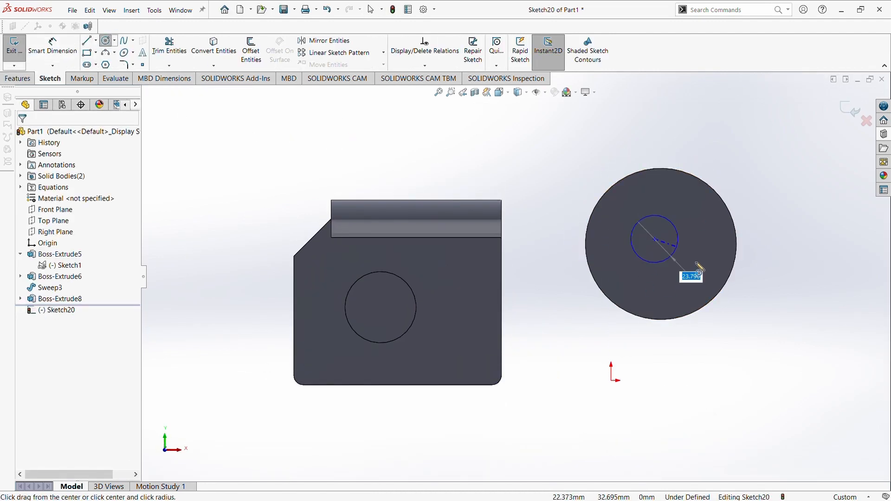
click(683, 257)
Cut the small circle into the large cylinder as a blind hole 20 mm deep.
key(c)
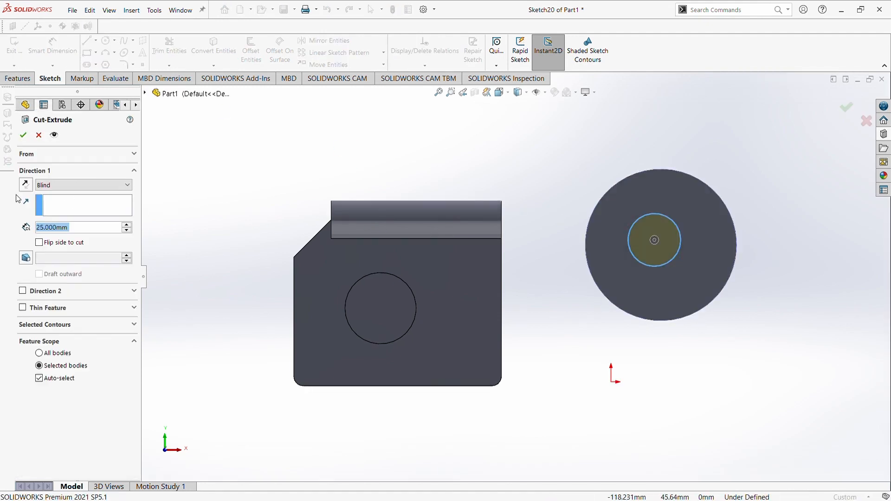
click(83, 229)
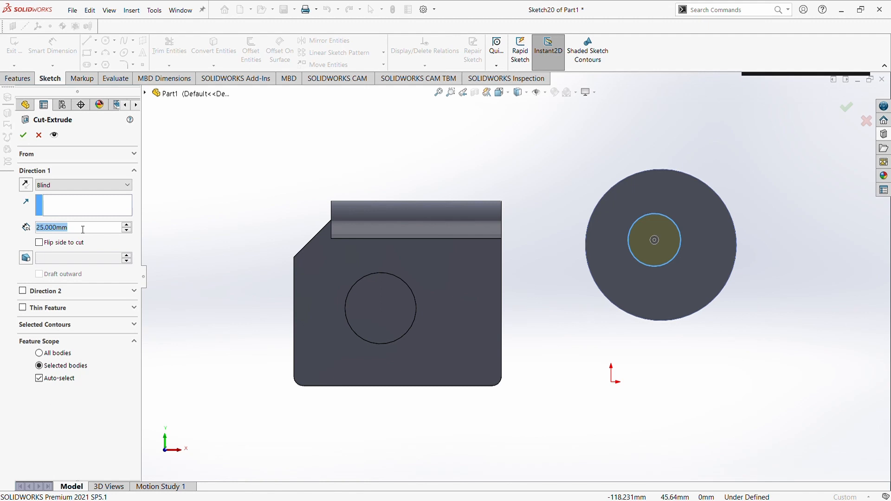
text(20)
key(Return)
click(23, 135)
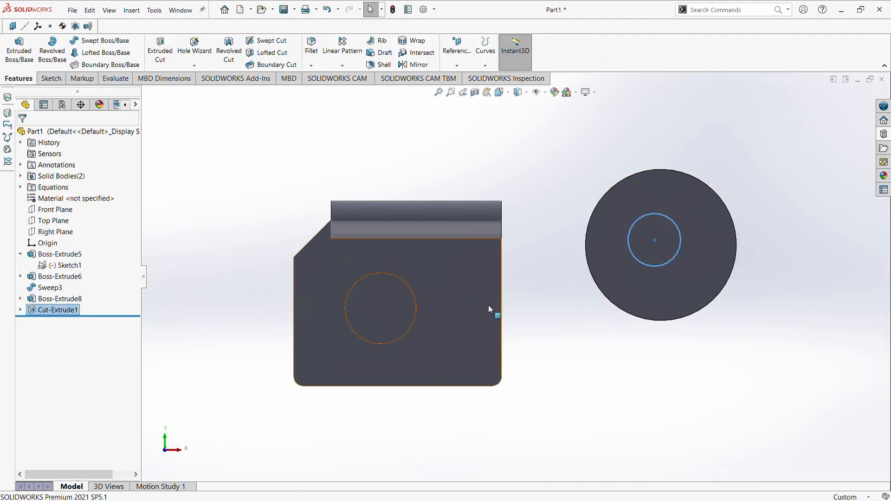
middle_drag(488, 305, 565, 348)
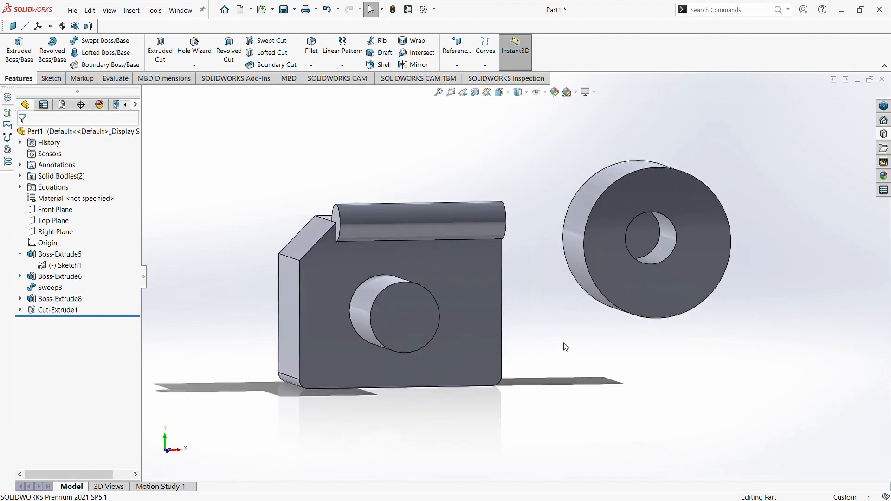
middle_drag(508, 344, 500, 366)
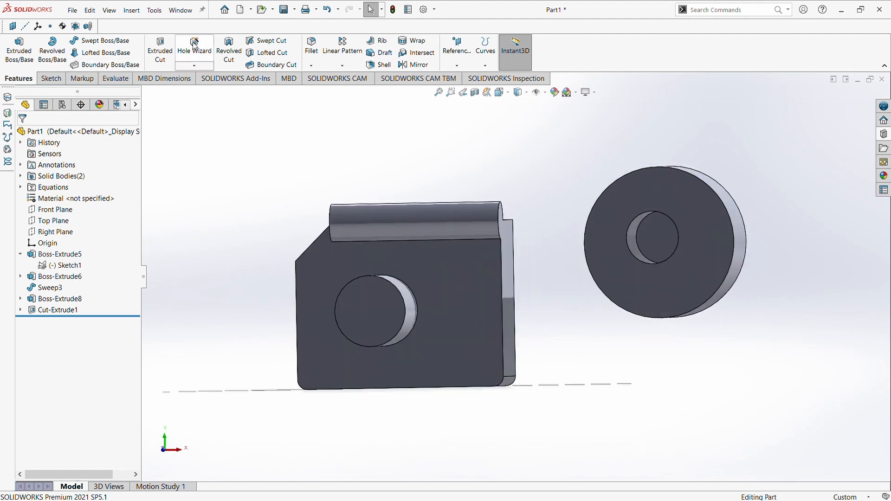
Start an extruded cut on the small cylinder's front face and sketch a small square near the face's centre.
click(160, 51)
click(372, 311)
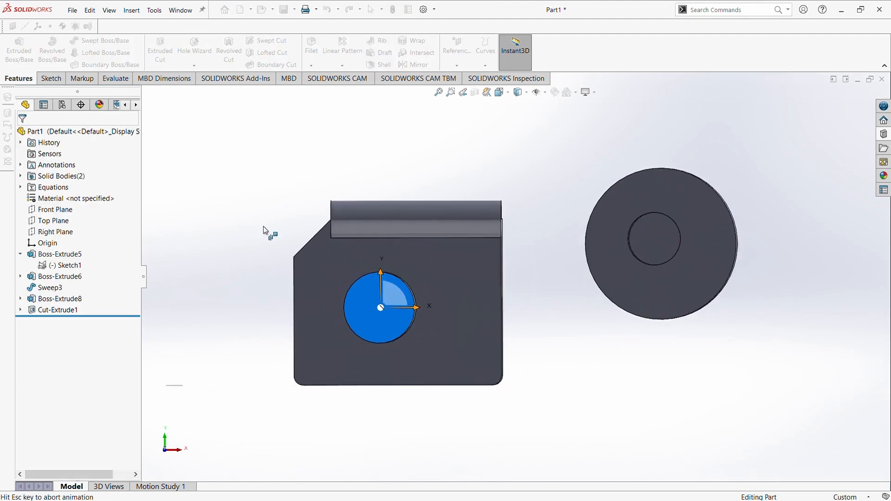
click(88, 54)
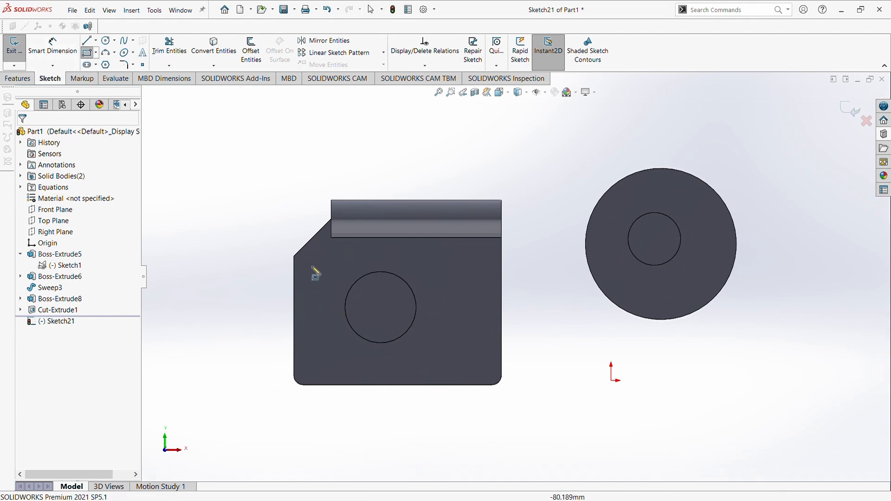
drag(373, 298, 396, 322)
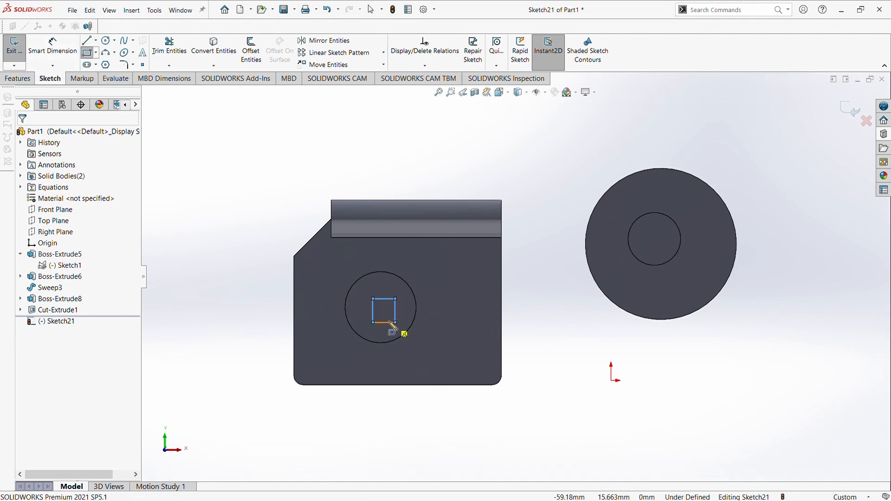
click(13, 55)
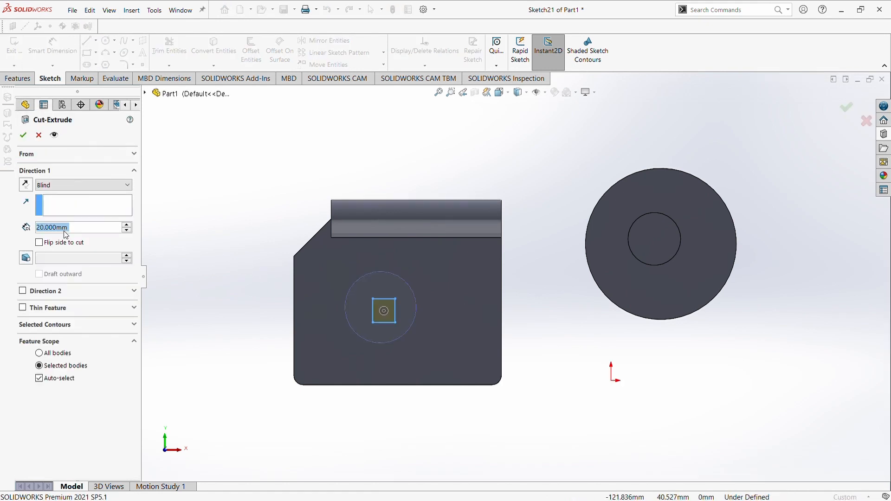
Cut the square blind 59 mm deep through the cylinder and block, with a second direction of 17 mm outward.
text(50)
key(Return)
middle_drag(212, 276, 271, 324)
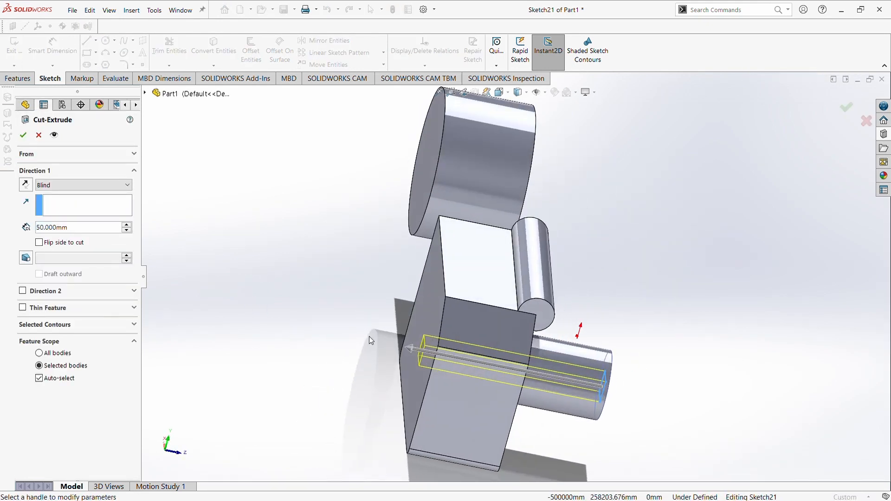
drag(415, 352, 529, 395)
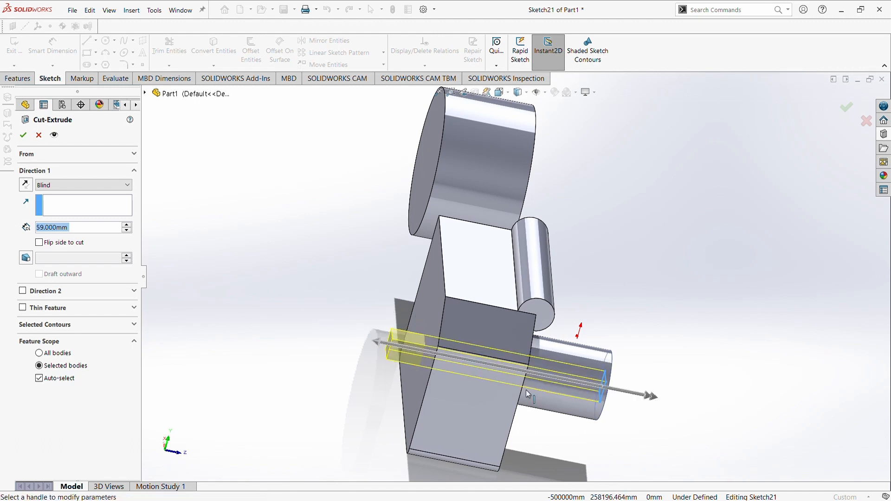
drag(638, 400, 671, 402)
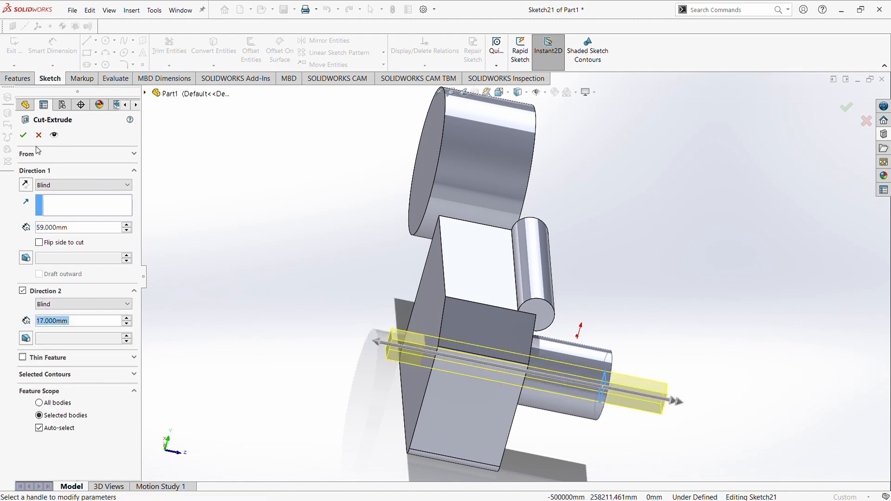
click(23, 135)
middle_drag(303, 382, 392, 357)
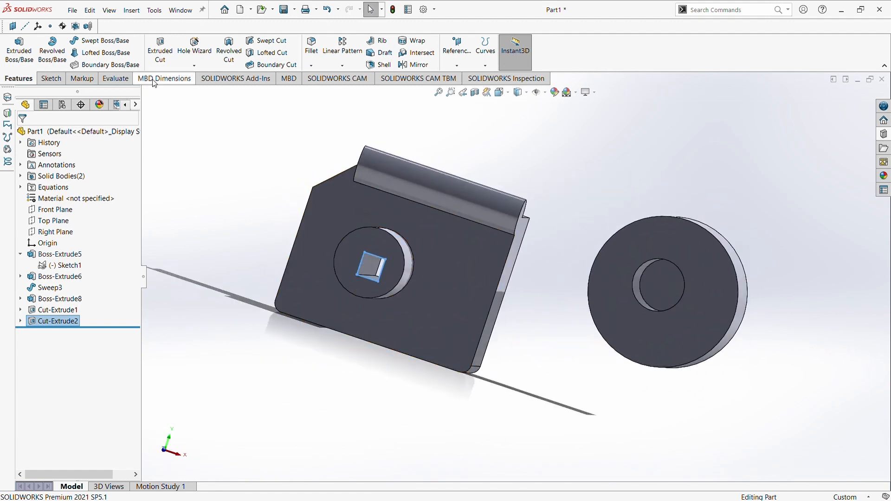
Configure a Hole Wizard countersunk slot as HASCO Metric, Countersunk Flat Head, size M5, normal fit, slot length 5 mm, end condition Through All.
click(203, 53)
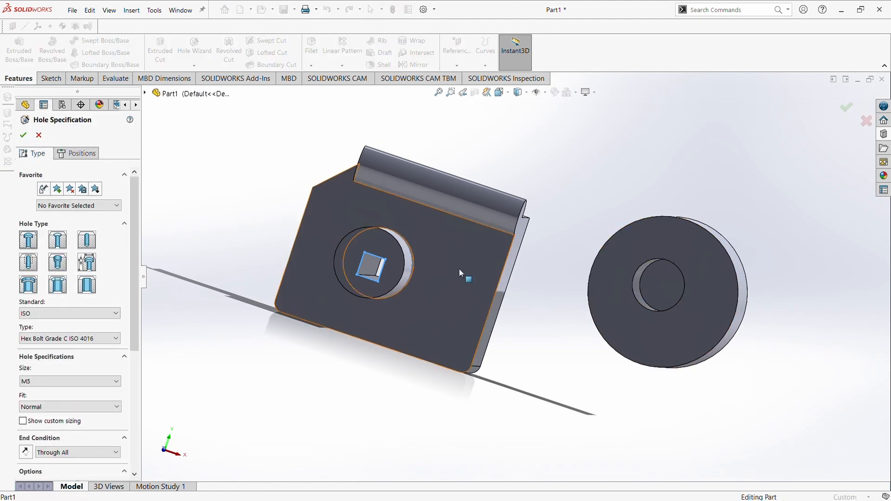
key(space)
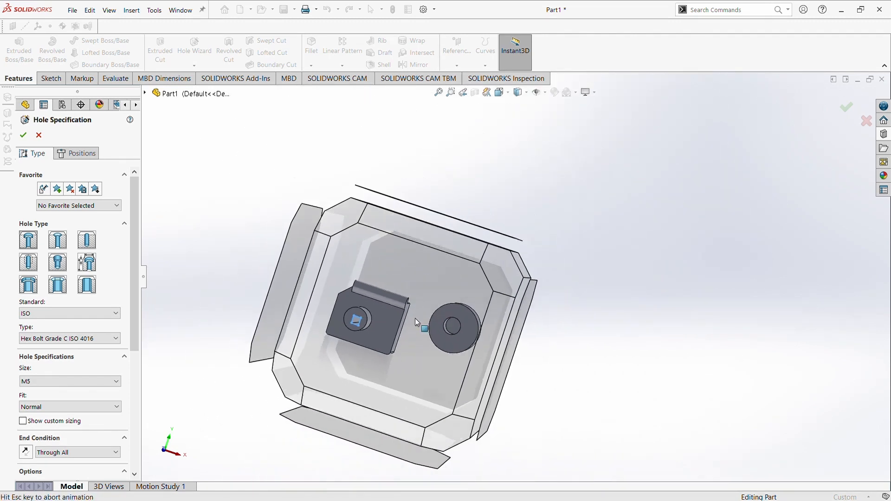
click(415, 319)
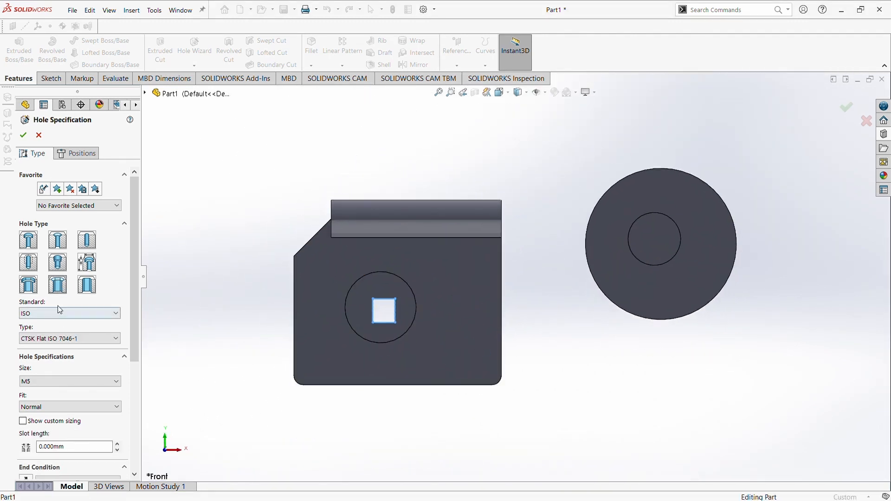
scroll(61, 313, down, 3)
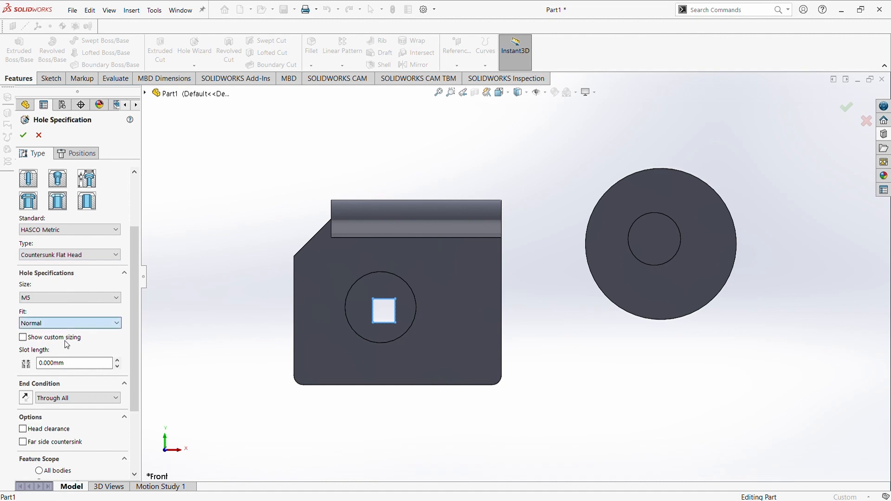
scroll(68, 345, down, 3)
scroll(57, 358, down, 1)
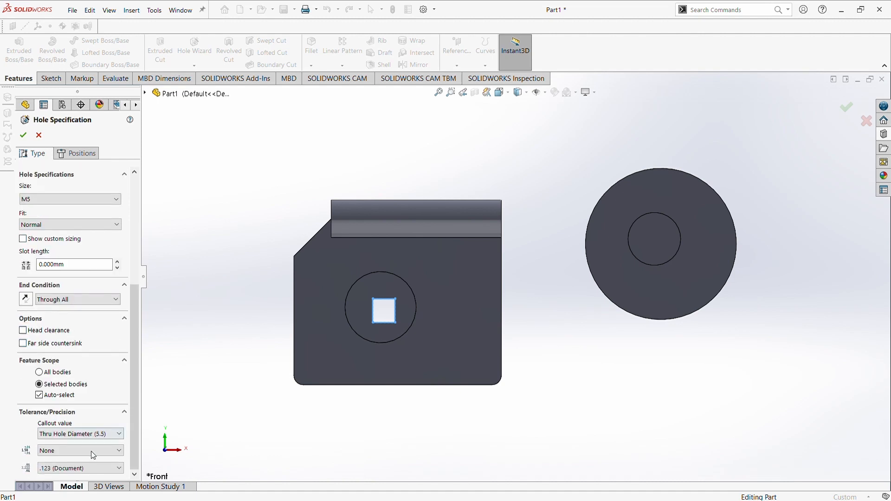
scroll(73, 425, up, 6)
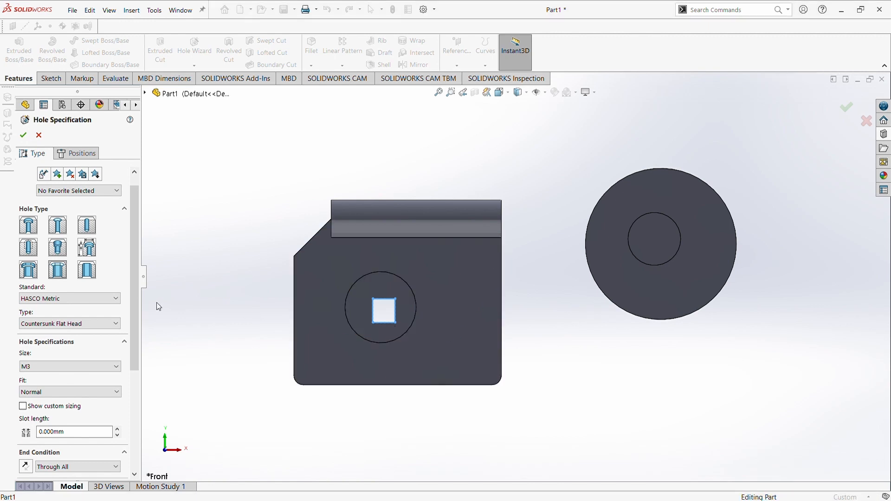
scroll(65, 367, down, 2)
scroll(79, 408, down, 5)
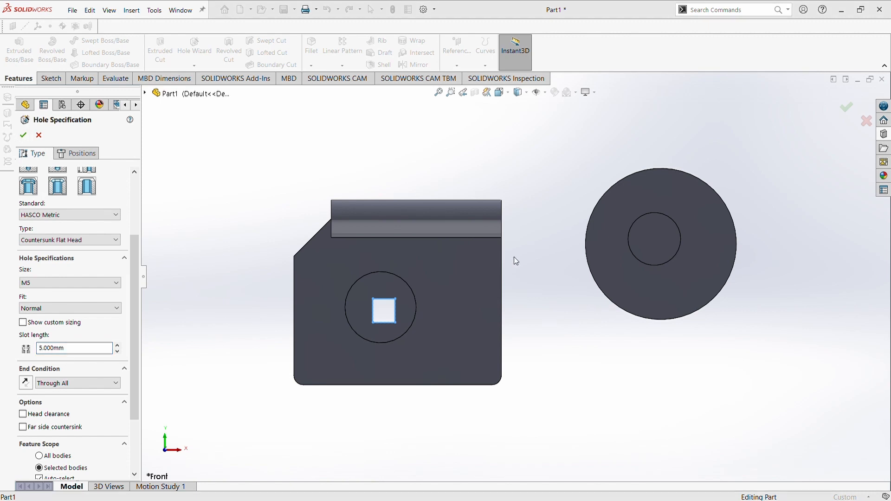
Place one countersunk slot on the block's front face beside the small cylinder and another on the large cylinder's front face below its blind hole.
click(468, 288)
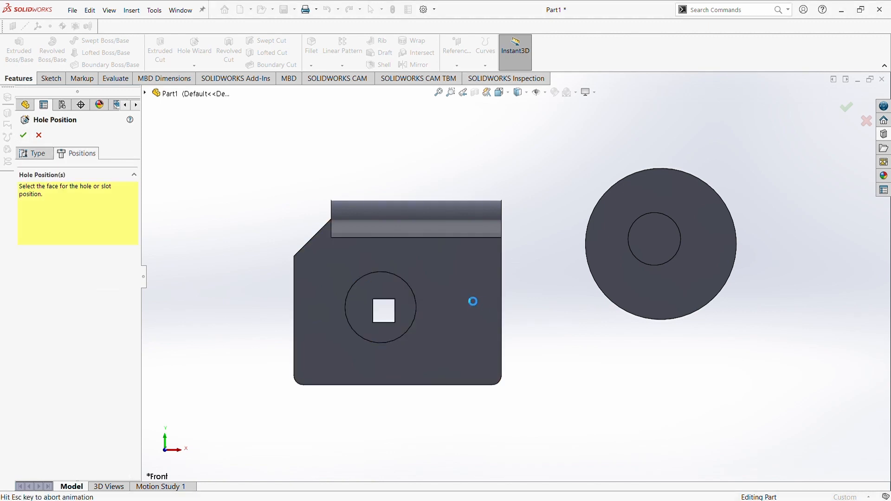
click(460, 307)
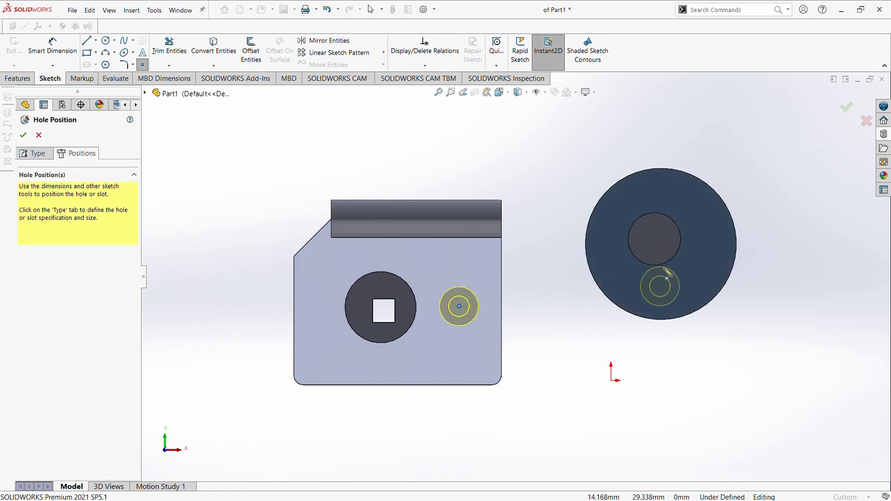
click(664, 288)
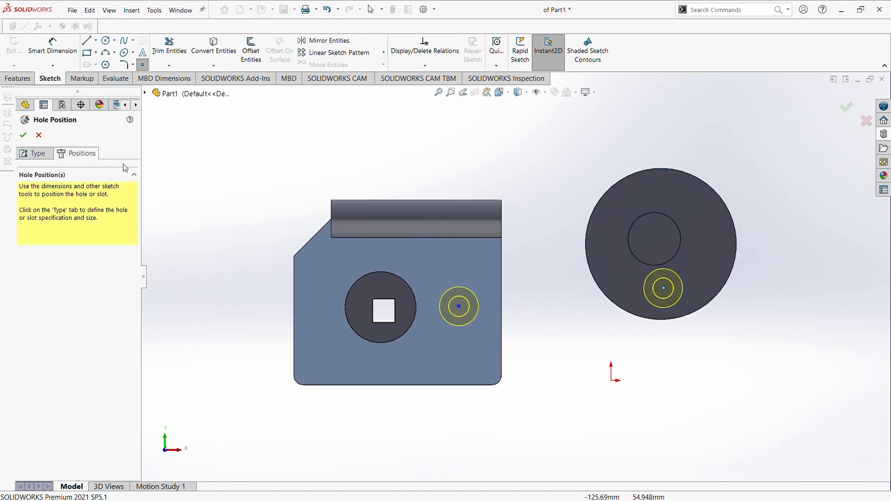
click(23, 135)
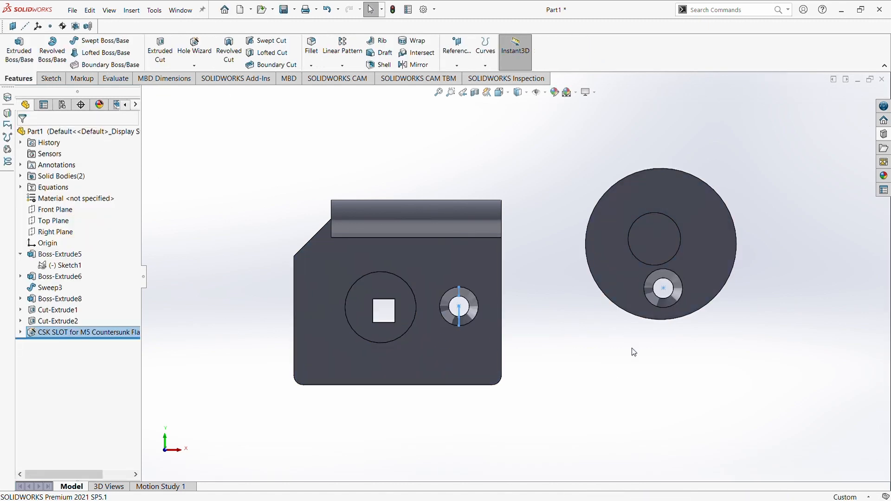
middle_drag(441, 307, 631, 386)
click(533, 351)
mouse_move(475, 344)
middle_down()
mouse_move(551, 365)
mouse_move(458, 296)
middle_up()
Create an Advanced Hole with an ANSI Inch 1/16 tapered pipe tap on the block's front face above the countersunk slot, and inspect it.
click(202, 66)
click(198, 91)
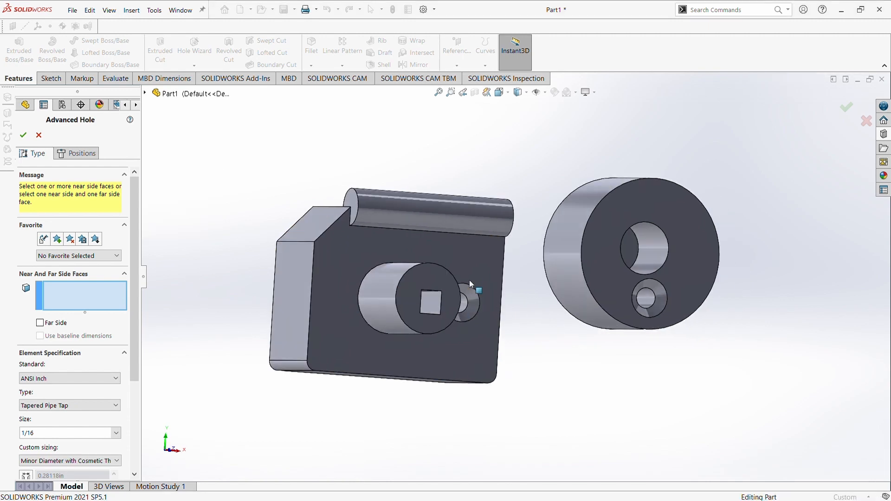
middle_drag(470, 292, 456, 327)
click(464, 268)
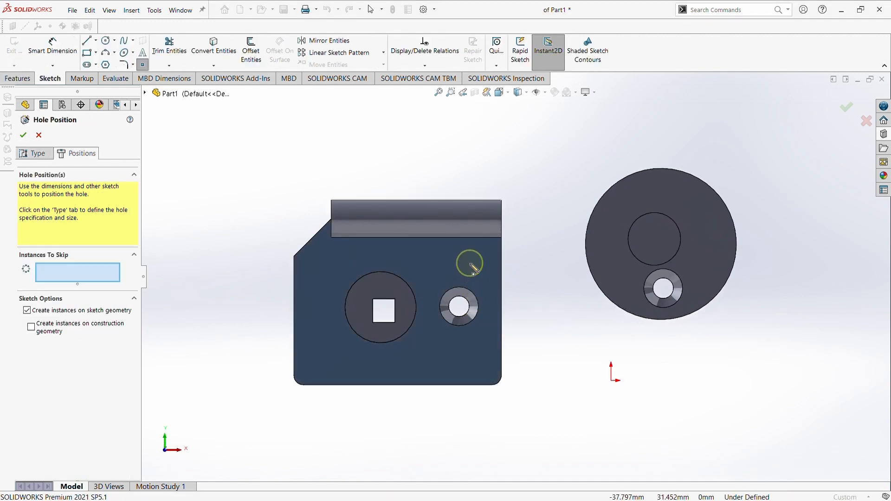
click(458, 262)
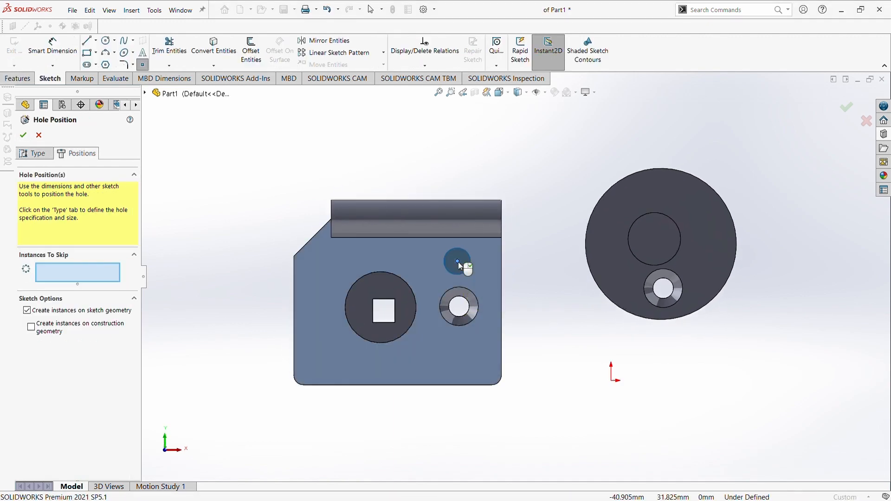
click(23, 135)
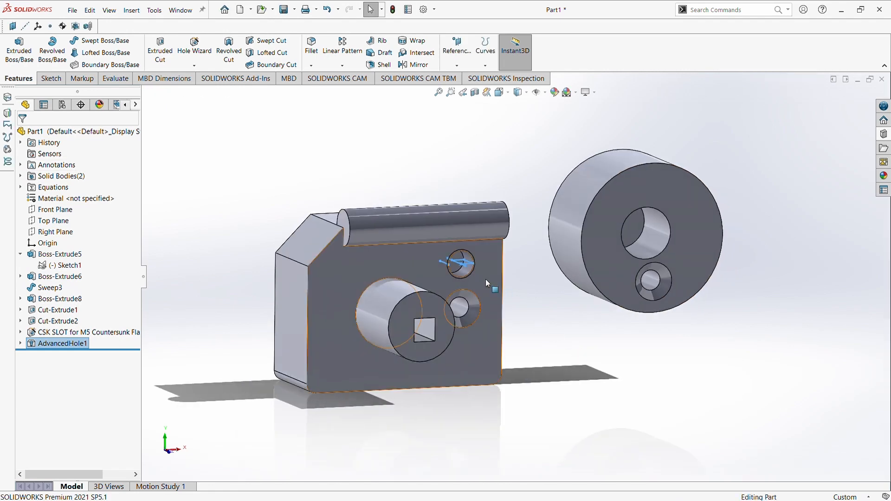
scroll(478, 270, down, 5)
scroll(541, 332, down, 6)
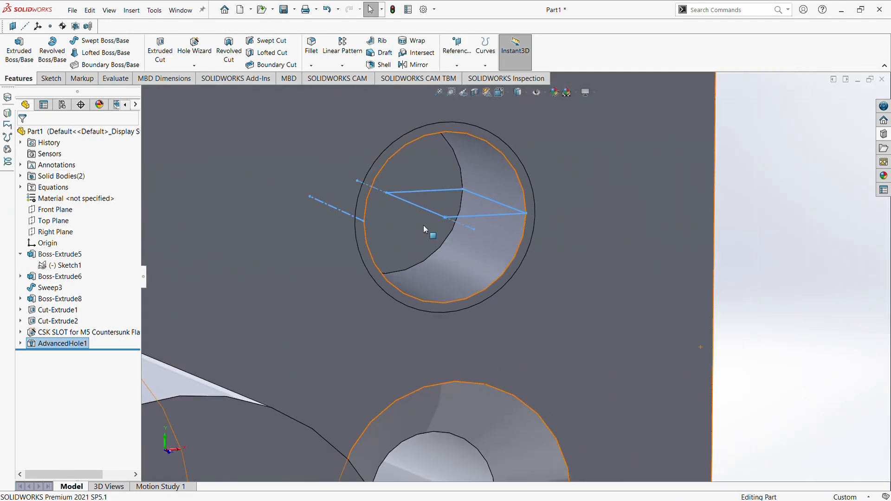
middle_drag(470, 297, 434, 292)
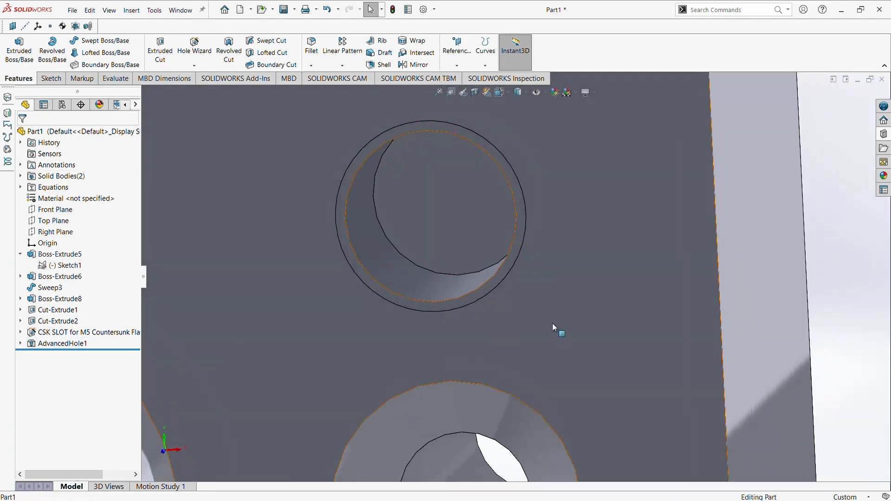
scroll(553, 324, up, 6)
scroll(581, 332, up, 2)
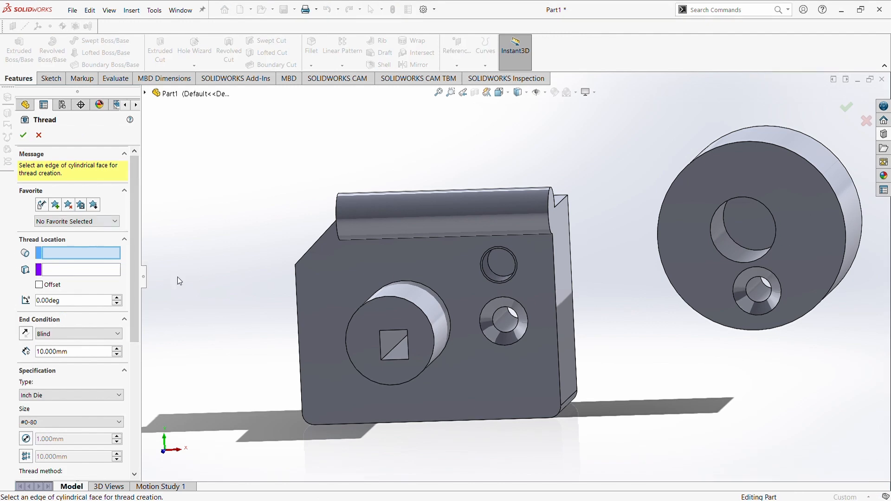
Cut a blind 10 mm Inch Die #0-80 thread around the small cylinder, starting from its front edge and face, and inspect it.
middle_drag(233, 280, 461, 329)
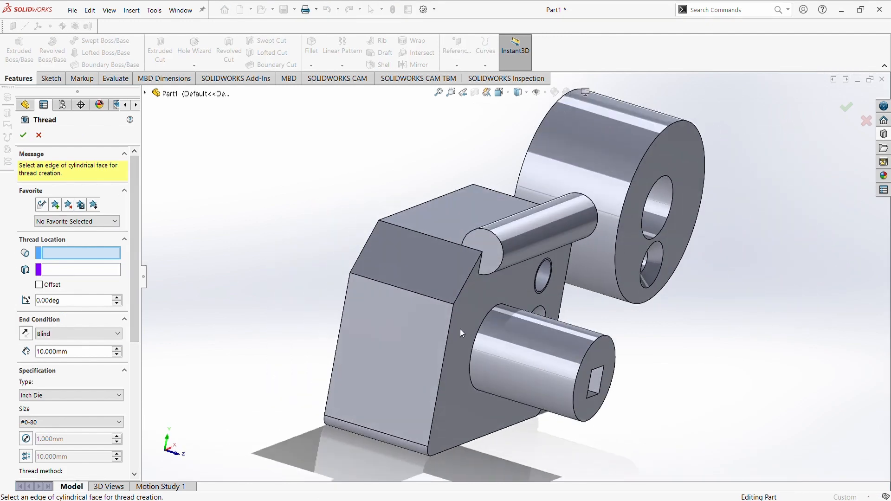
click(615, 384)
middle_drag(616, 384, 642, 367)
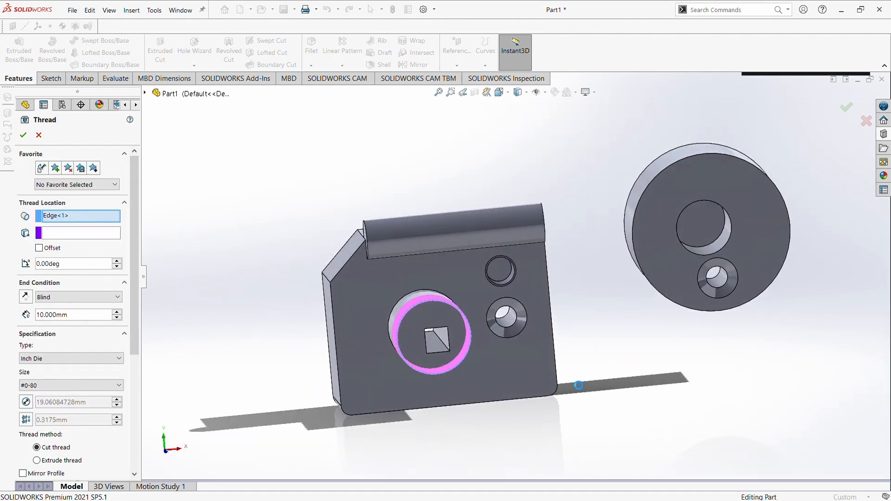
click(53, 237)
middle_drag(434, 358, 414, 356)
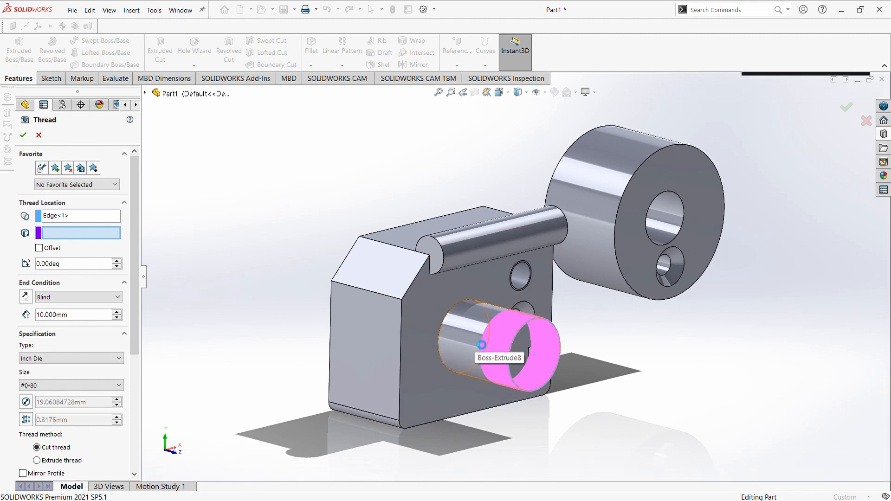
middle_drag(591, 384, 428, 320)
click(428, 319)
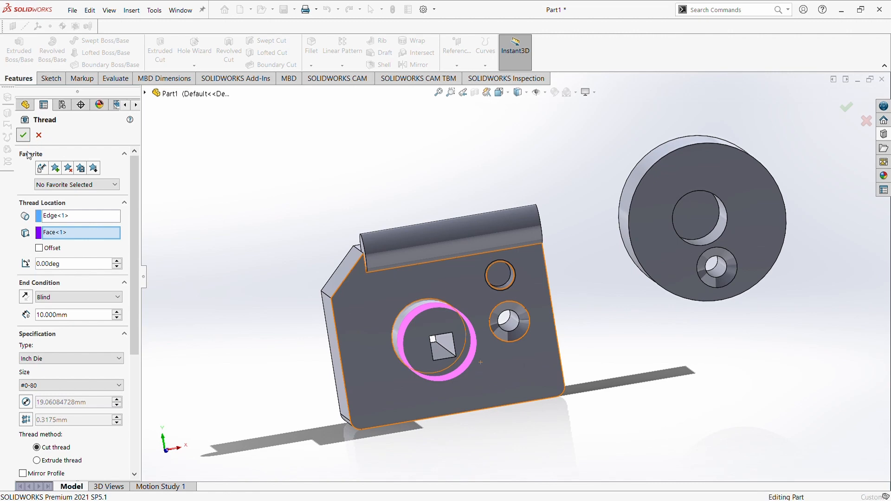
click(24, 135)
middle_drag(353, 373, 580, 374)
scroll(585, 367, down, 5)
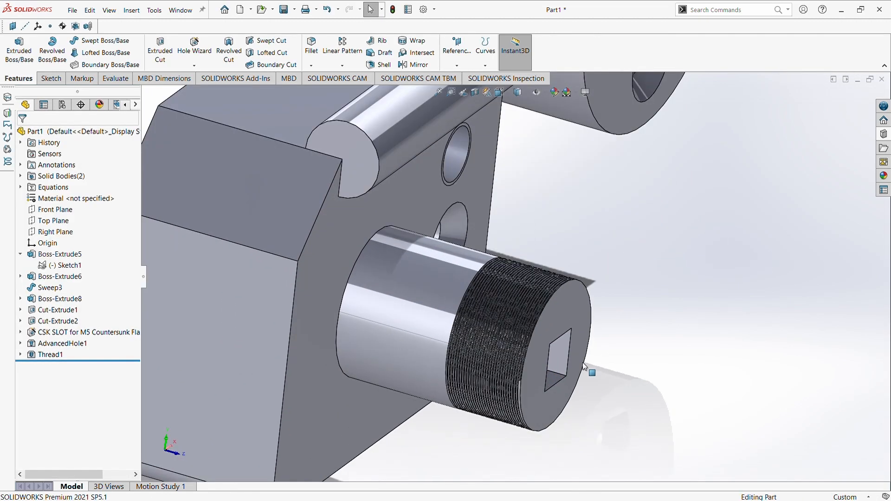
scroll(585, 366, down, 6)
scroll(422, 322, up, 6)
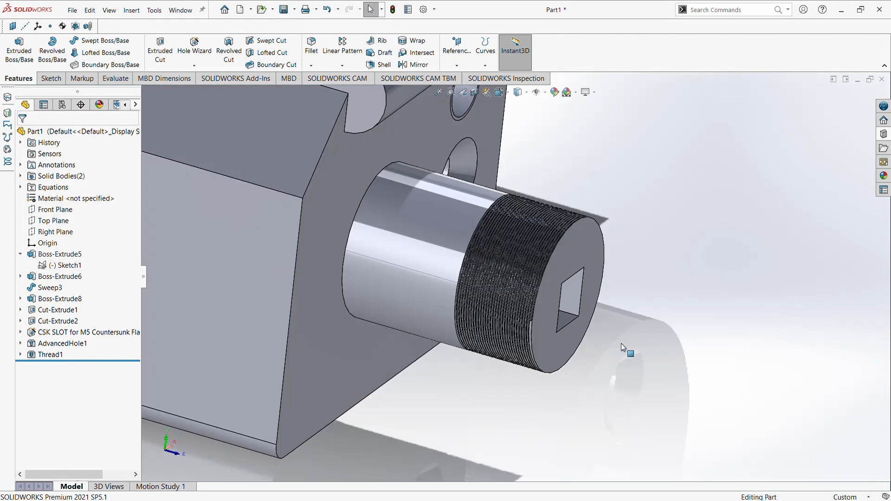
middle_drag(624, 348, 762, 378)
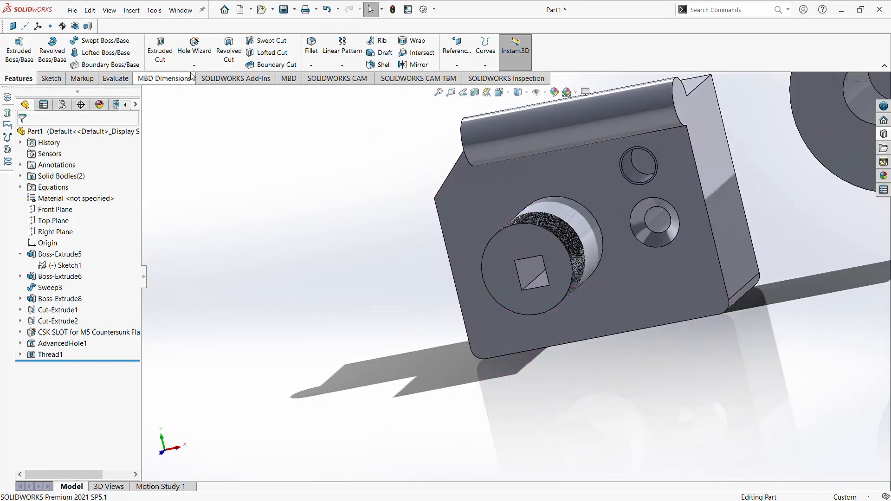
Begin a revolved cut on the block's back face by sketching a horizontal line near its upper edge.
click(228, 60)
mouse_move(513, 228)
middle_down()
mouse_move(562, 272)
mouse_move(511, 166)
mouse_move(506, 126)
middle_up()
click(483, 116)
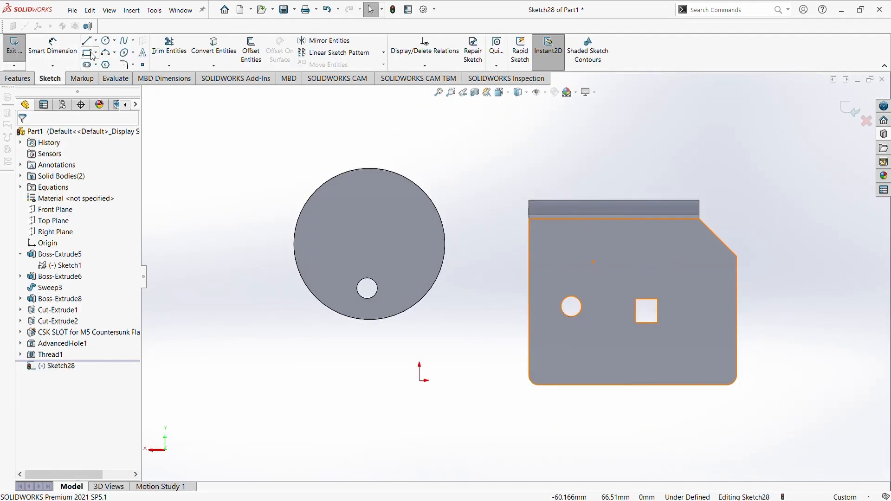
click(87, 42)
click(560, 236)
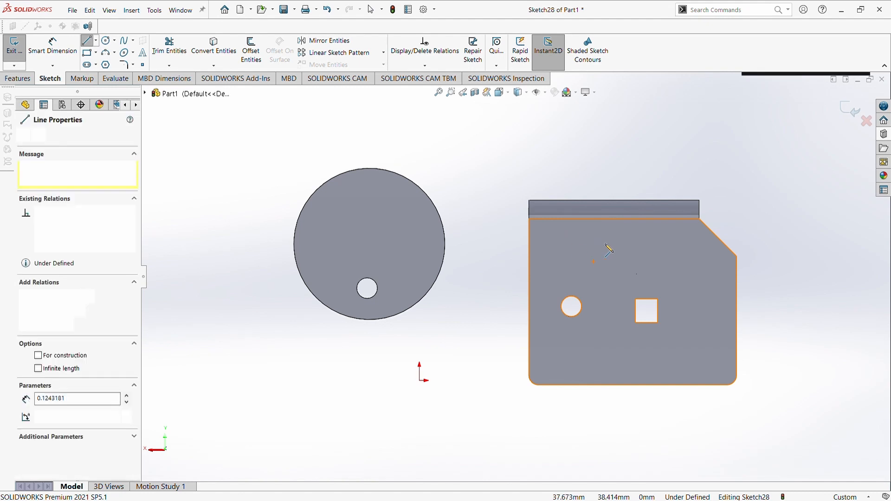
click(679, 237)
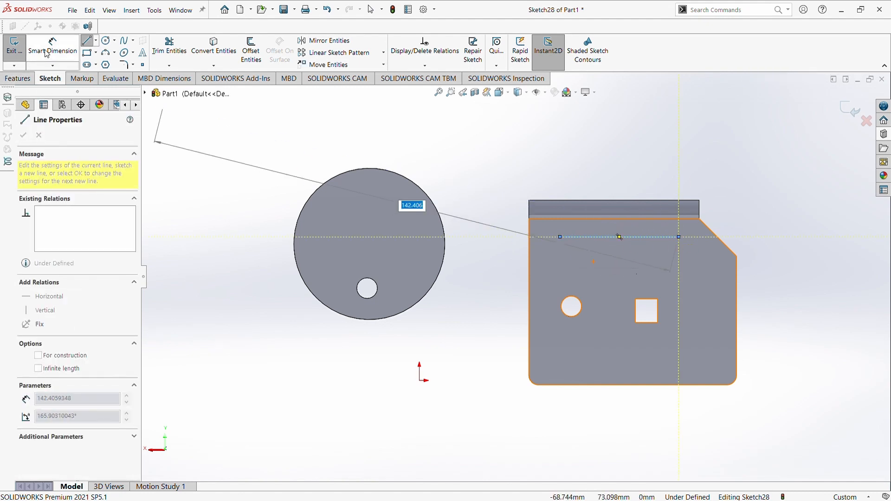
key(Escape)
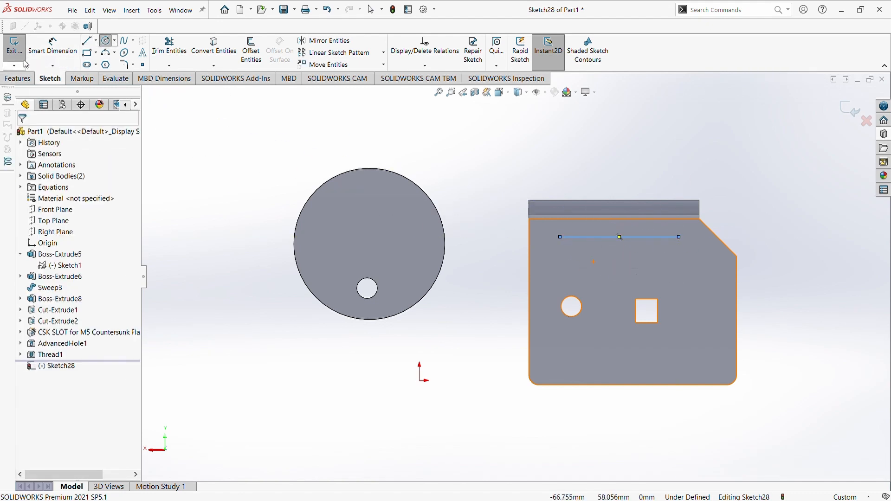
Finish the sketch and set the thin revolved cut to 180° about the sketched line.
click(7, 98)
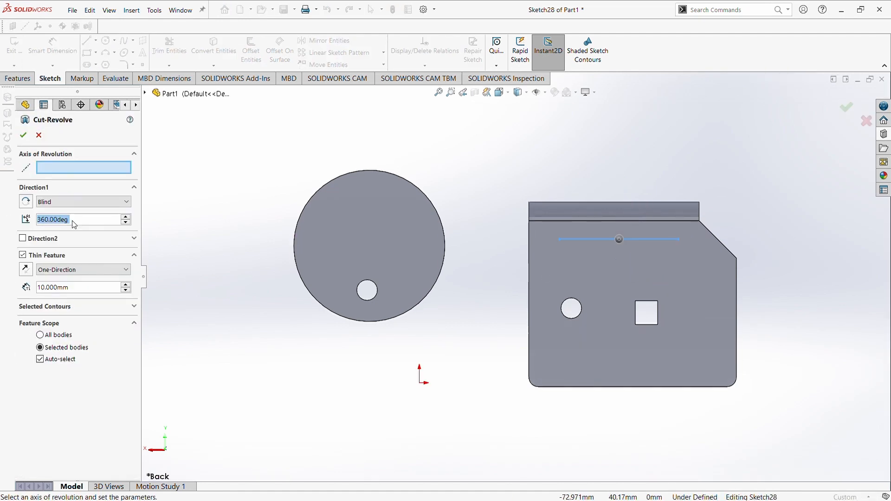
text(180)
key(Return)
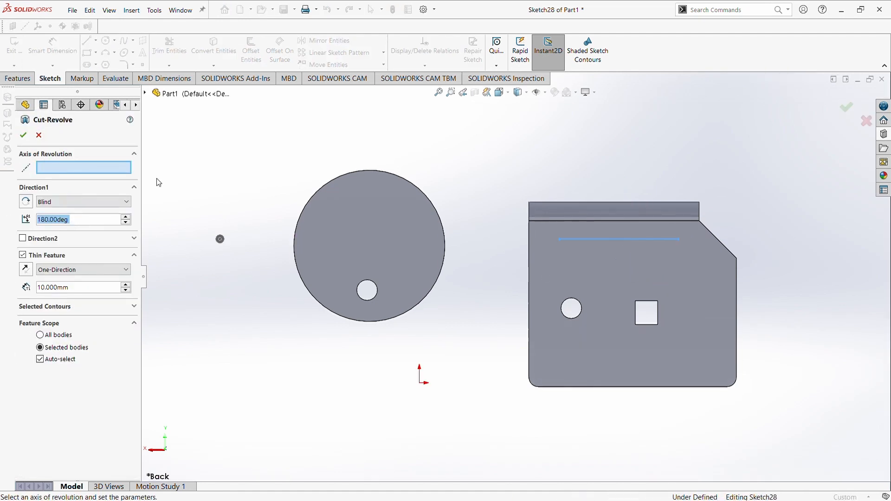
click(636, 240)
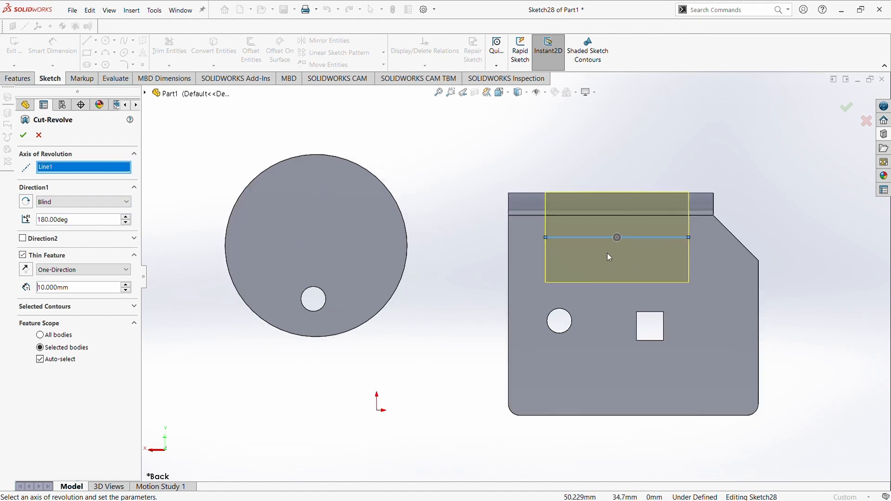
Try the block's upper and vertical side edges, then the square hole's edge, as the cut's axis of revolution.
click(599, 227)
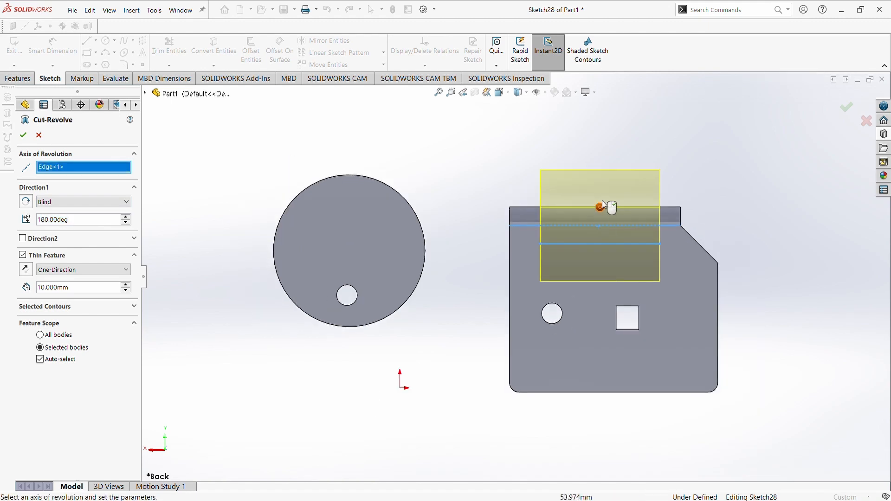
middle_drag(365, 223, 636, 307)
click(603, 272)
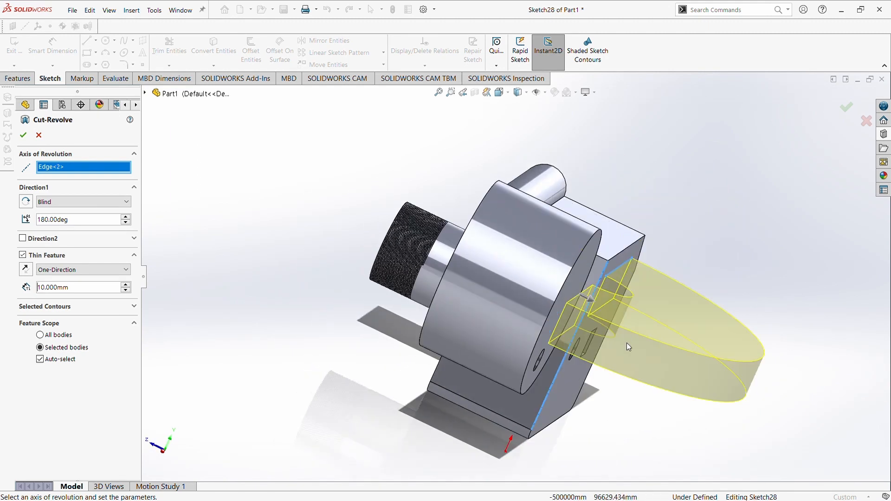
middle_drag(626, 343, 454, 312)
click(24, 136)
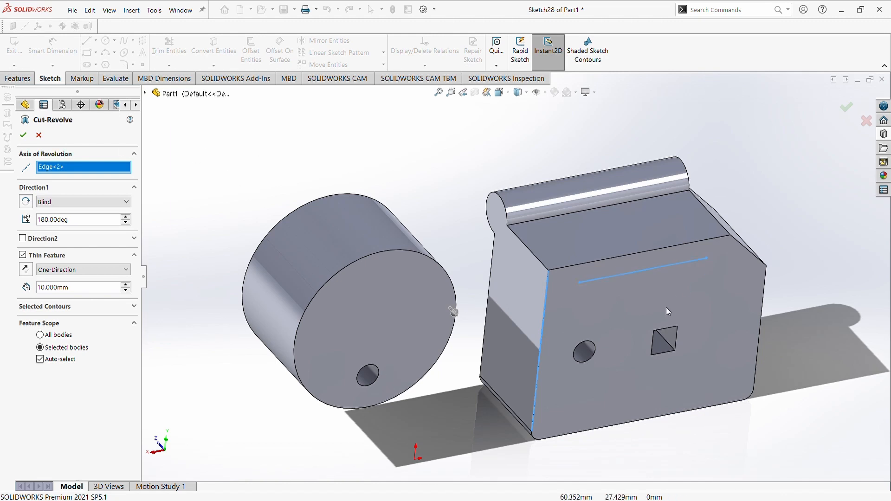
click(653, 346)
click(652, 345)
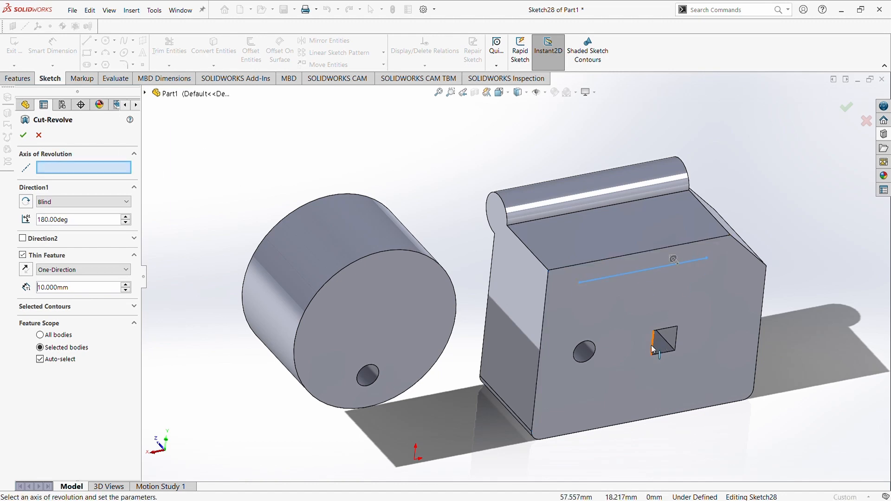
Create the 180° revolved cut with 10 mm one-direction thickness around the sketched line, and inspect the recess.
click(634, 272)
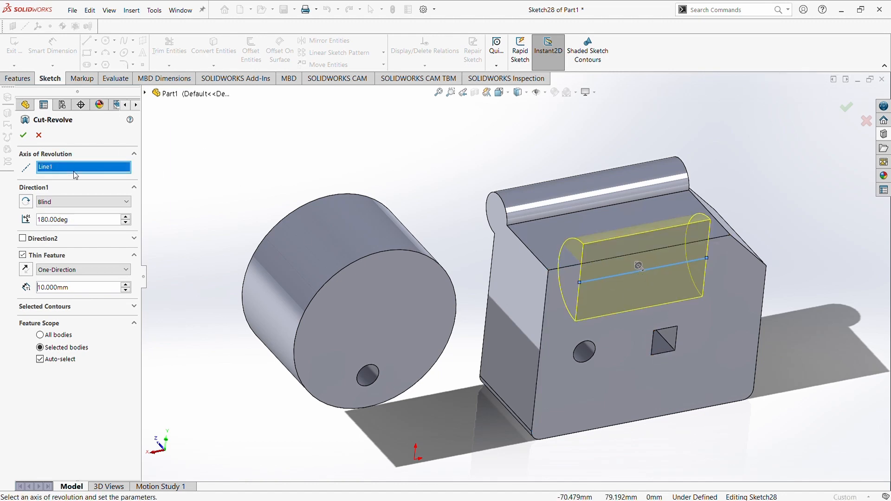
click(23, 135)
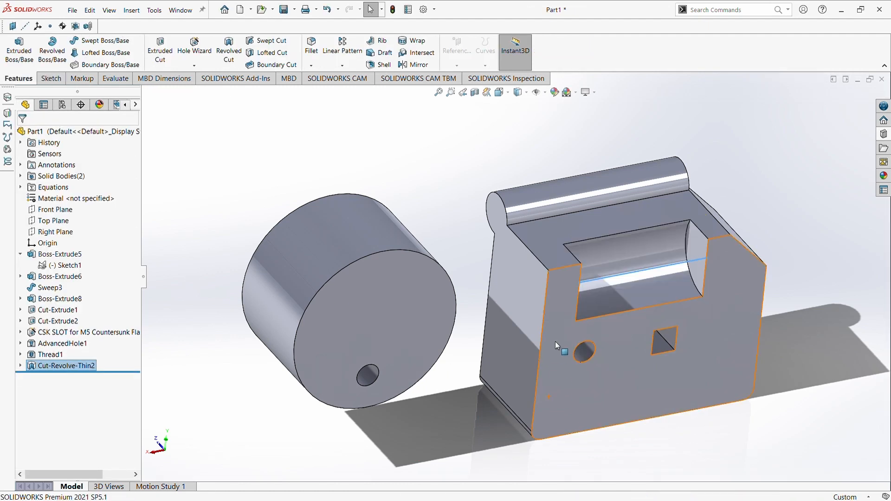
middle_drag(555, 341, 777, 322)
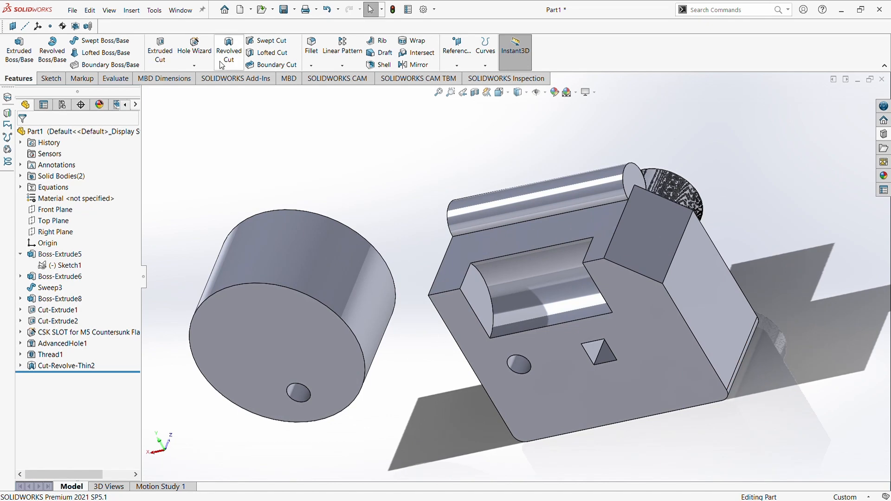
Create a swept cut with a 10 mm circular profile along the large cylinder's back circular edge, and inspect it.
click(254, 45)
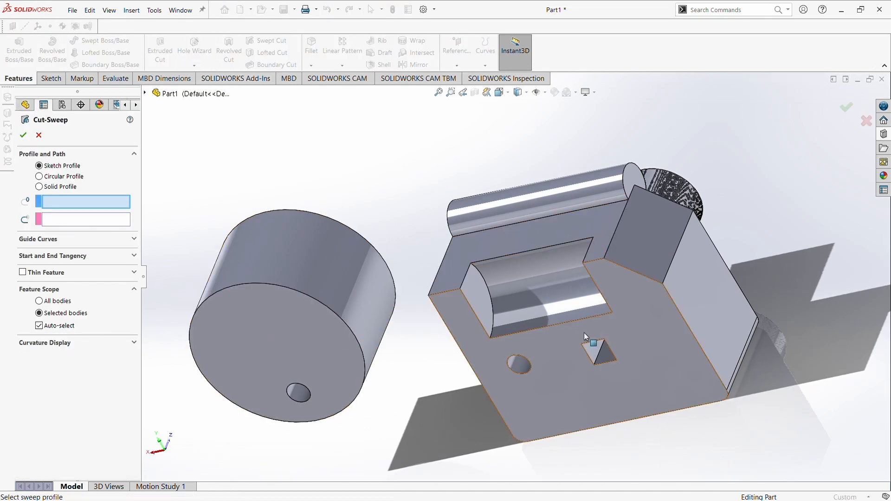
middle_drag(332, 276, 330, 241)
click(43, 179)
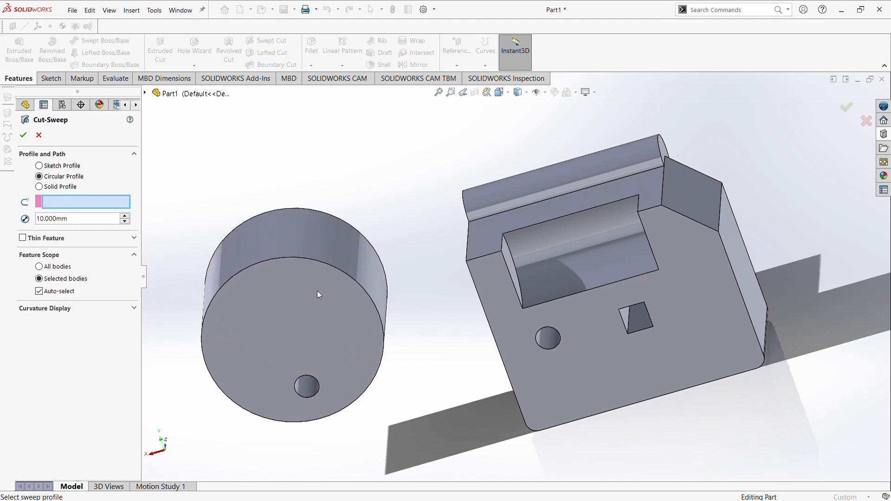
click(311, 259)
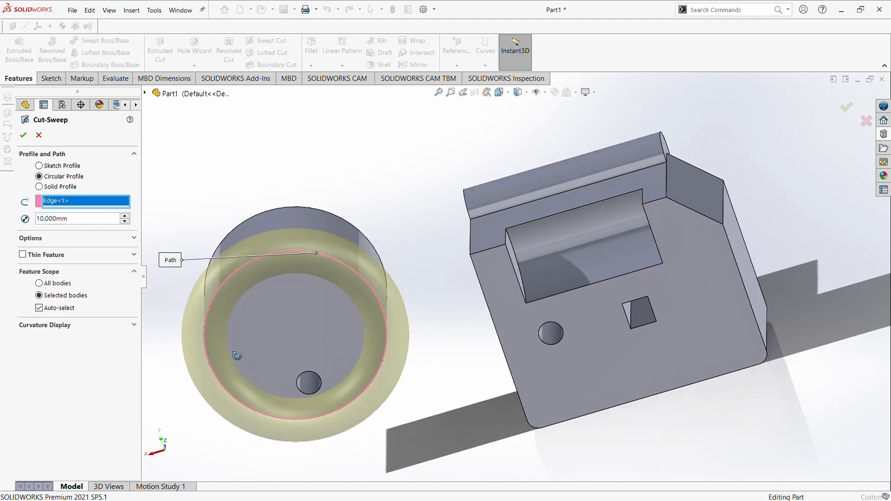
click(23, 135)
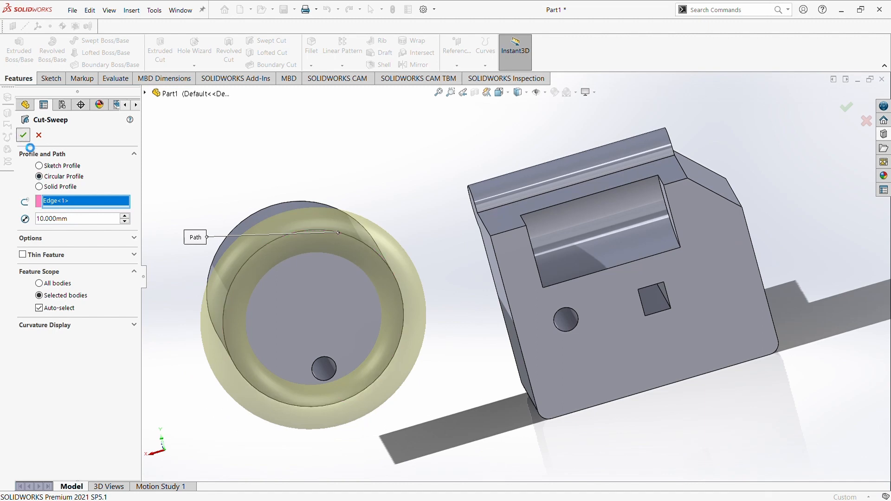
middle_drag(274, 358, 396, 432)
scroll(396, 433, down, 1)
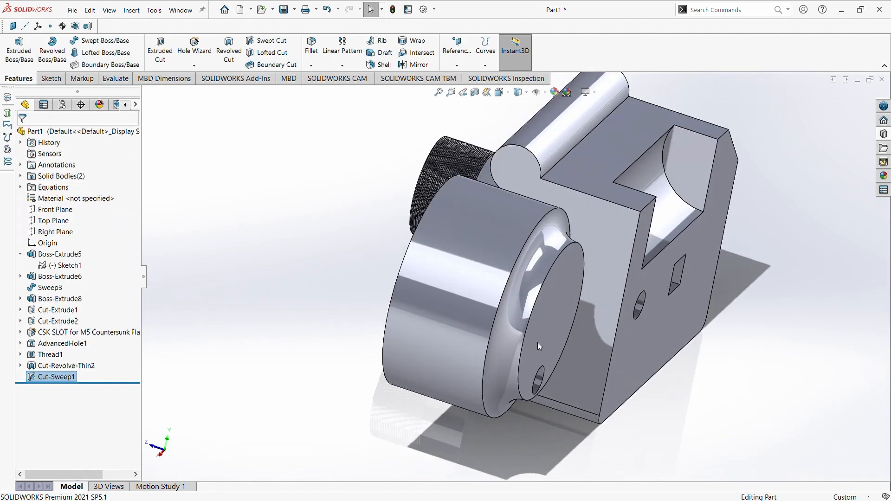
scroll(537, 341, down, 1)
middle_drag(599, 381, 403, 346)
scroll(413, 345, up, 1)
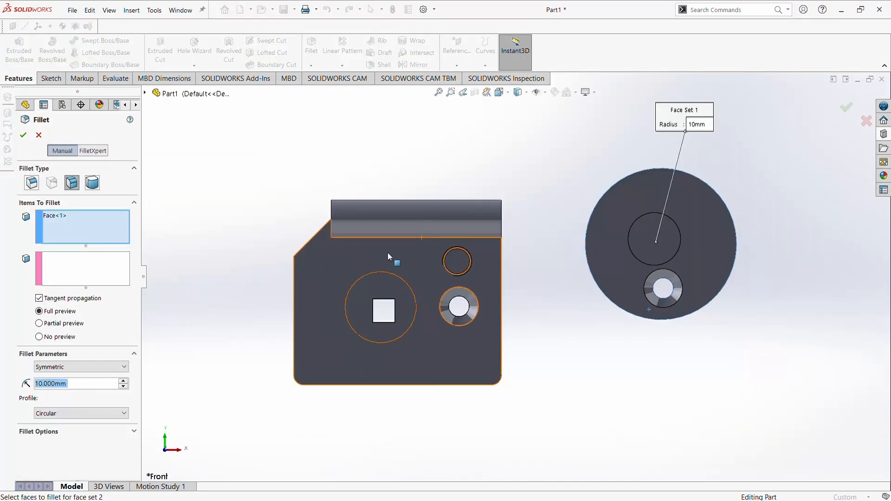
Create a 10 mm symmetric face fillet between the block's side face nearest the large cylinder and its back face, using partial preview.
middle_drag(389, 256, 562, 349)
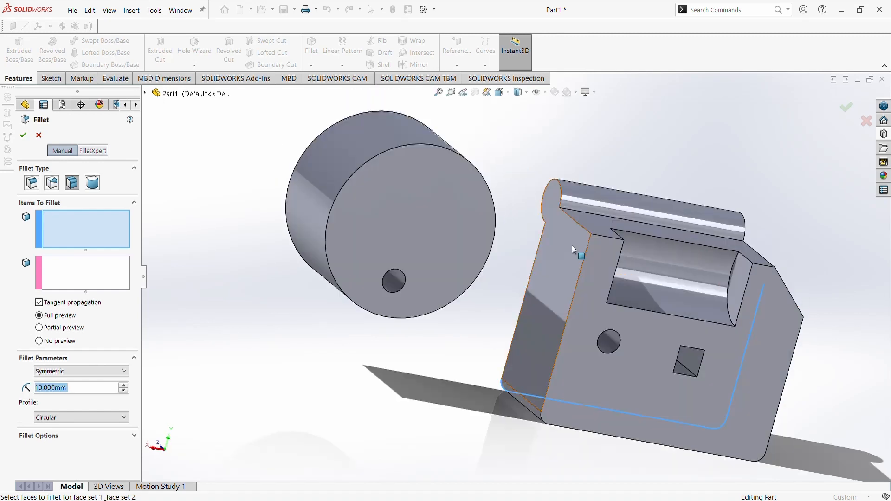
click(572, 246)
click(594, 255)
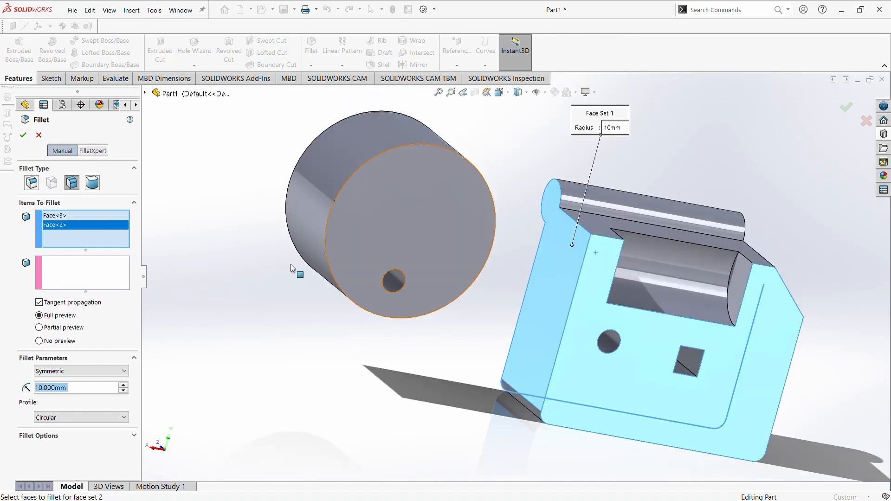
click(38, 186)
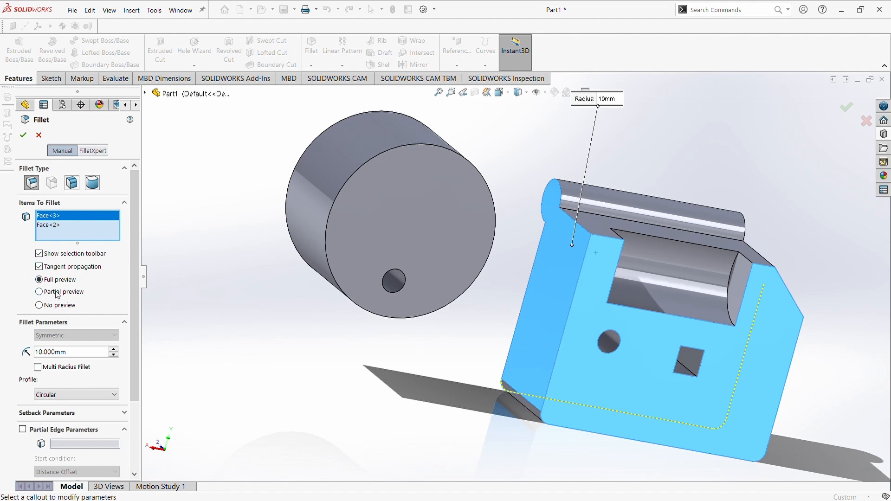
click(39, 292)
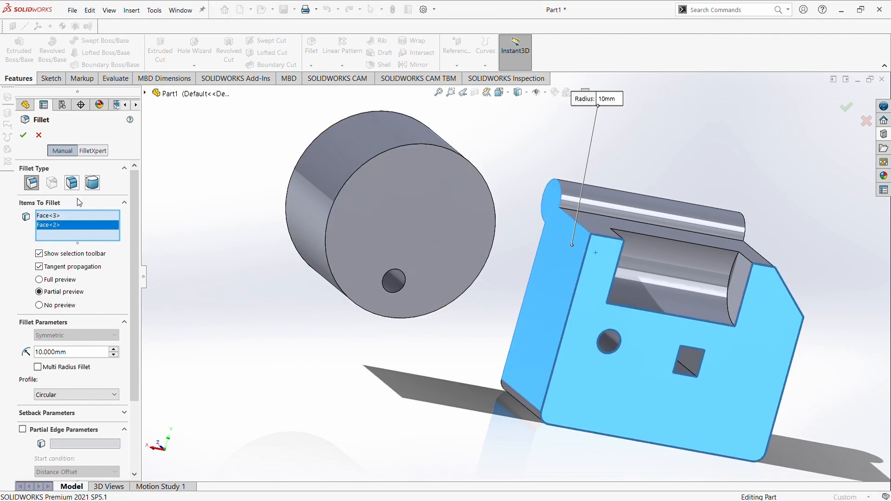
click(71, 183)
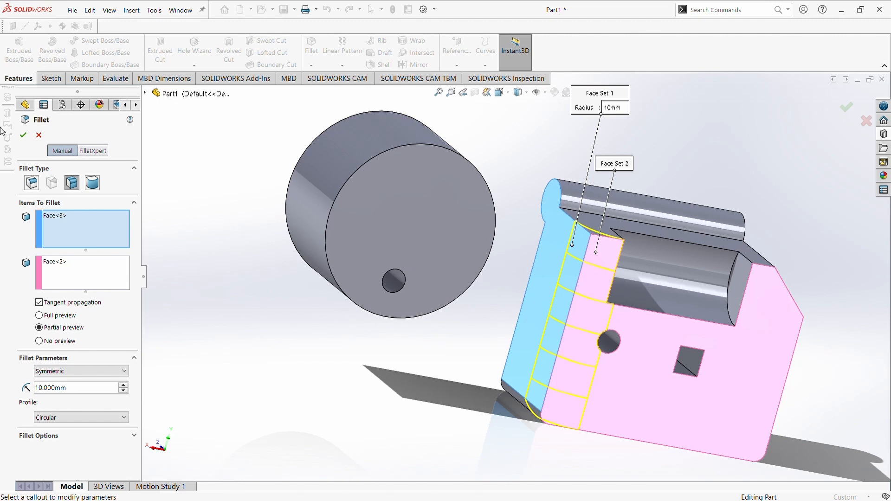
click(23, 135)
middle_drag(506, 372, 482, 265)
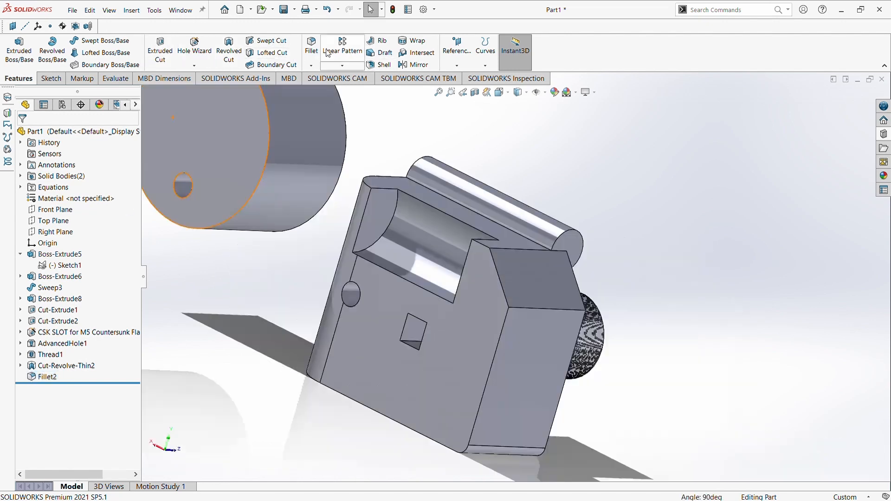
Start a variable size fillet on the lower edge and adjoining side edge of the revolved recess.
click(312, 46)
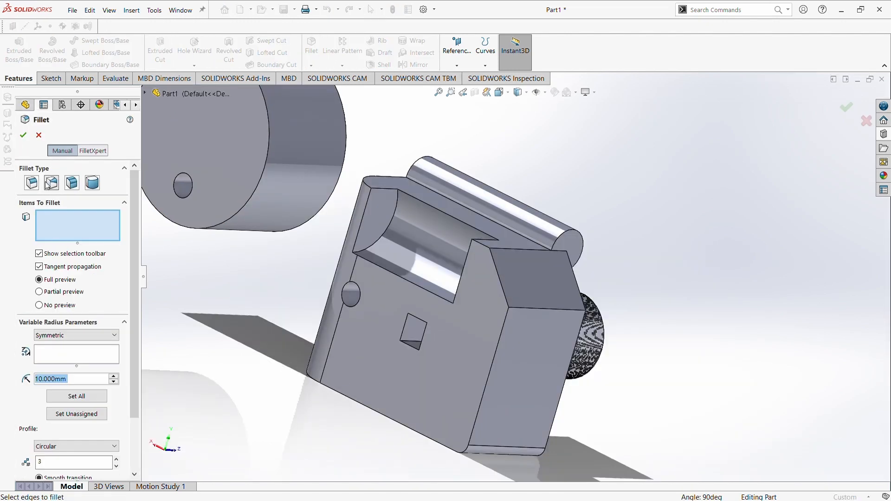
click(445, 302)
click(462, 288)
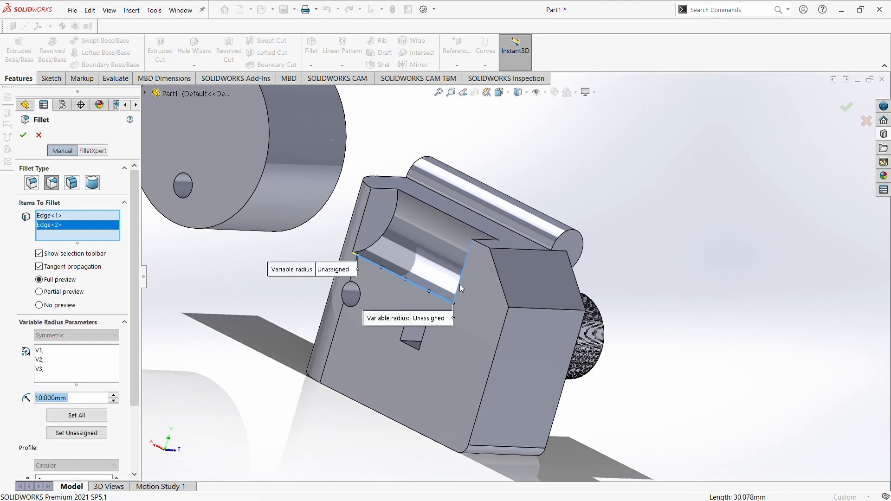
Set the first control point's radius to 5 mm, assign the second point's radius, and create the variable size fillet.
click(66, 399)
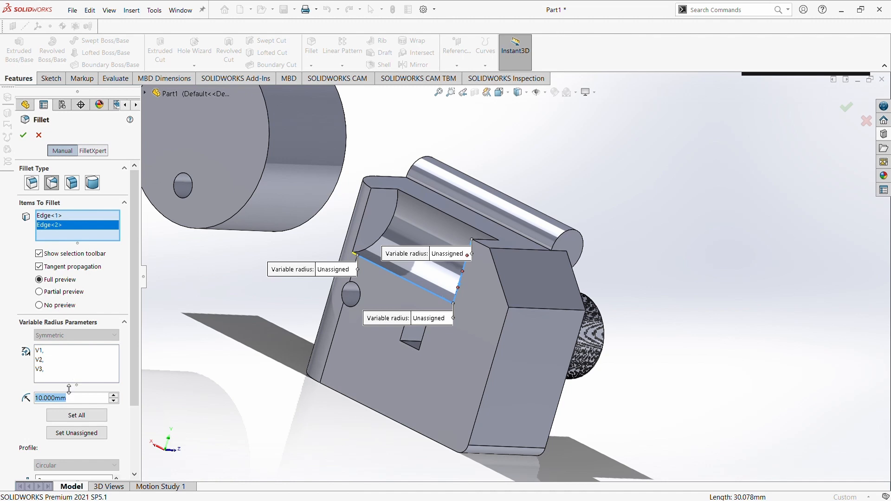
text(5)
key(Return)
click(60, 349)
text(51)
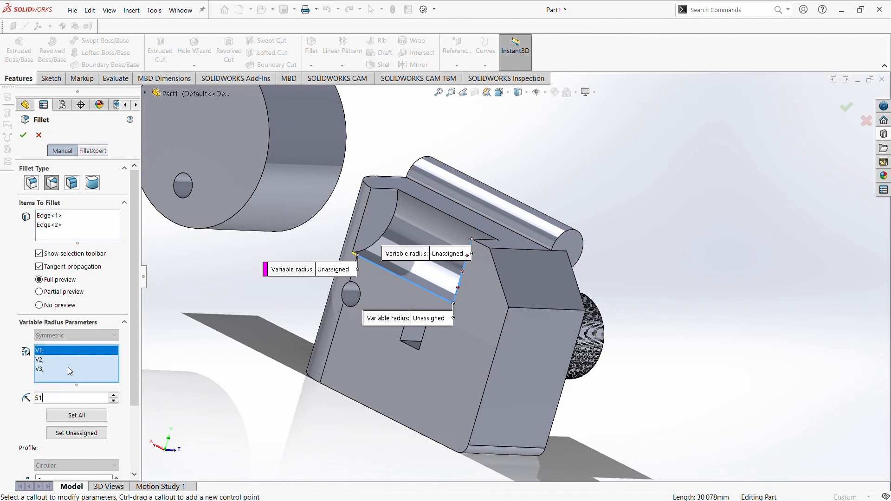
key(Return)
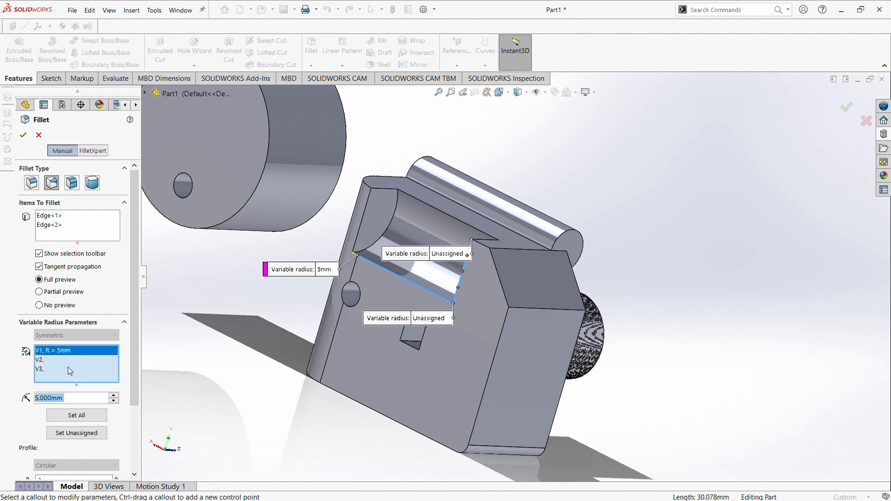
click(74, 360)
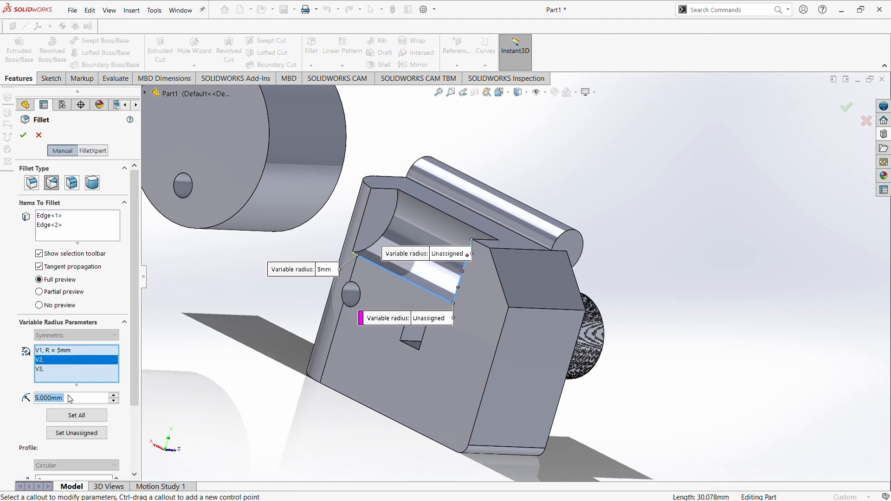
key(Return)
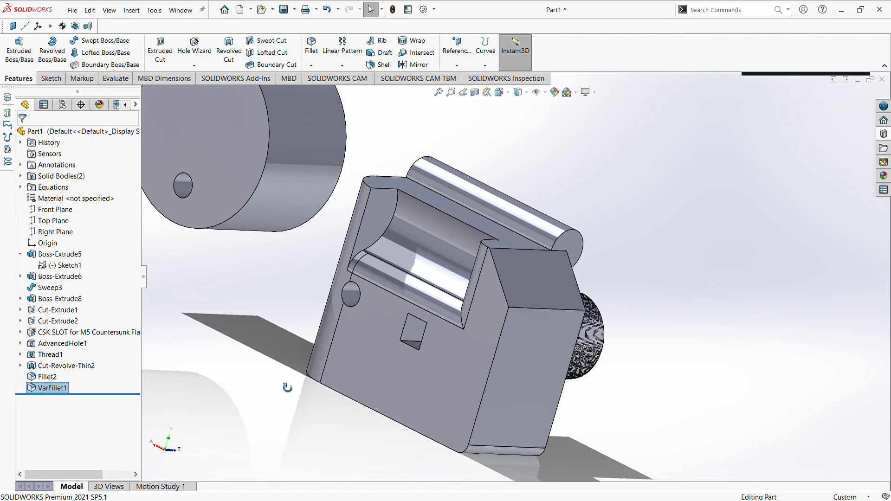
middle_drag(287, 388, 514, 371)
click(611, 378)
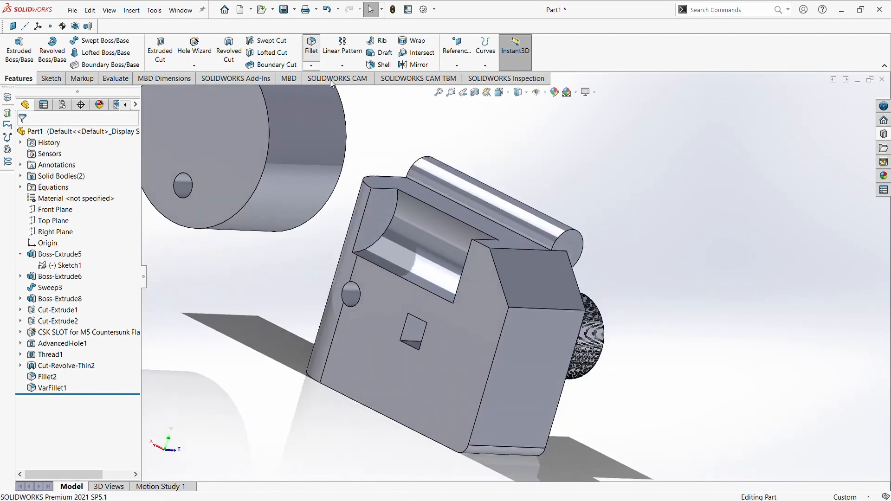
Apply a variable size fillet to the recess's lower edge and adjoining side edge, with a 5 mm radius at the first control point.
click(312, 48)
click(415, 286)
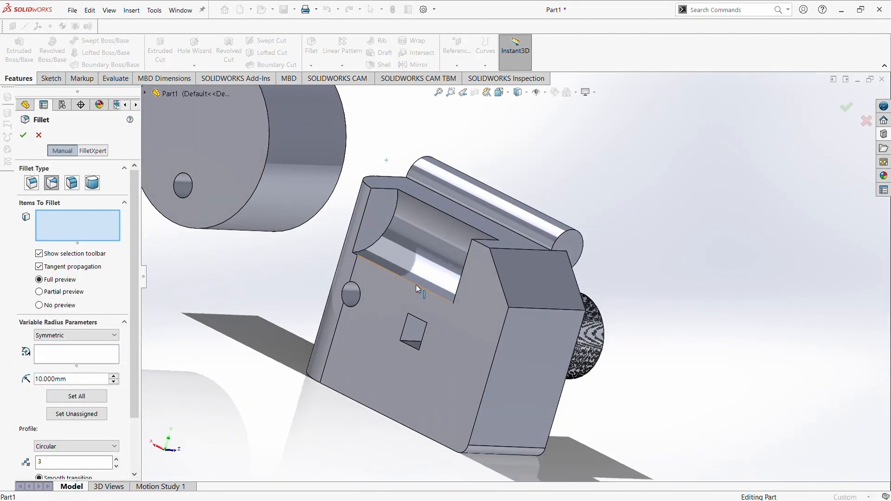
click(462, 269)
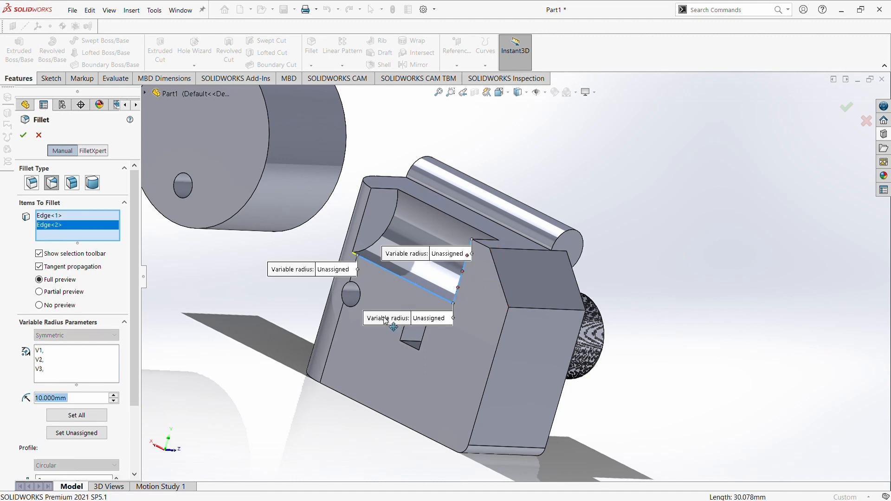
click(58, 354)
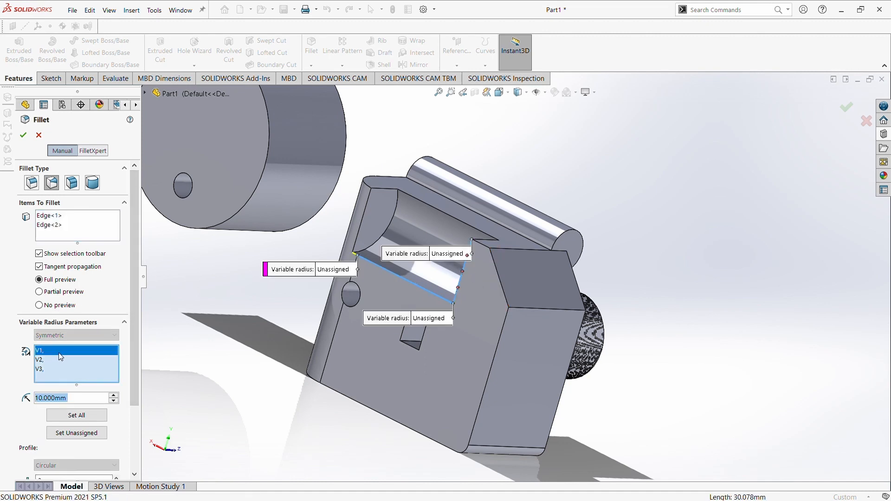
text(5)
key(Return)
Set the second and third control points' radii to 2 mm and 8 mm, and create the fillet.
click(56, 360)
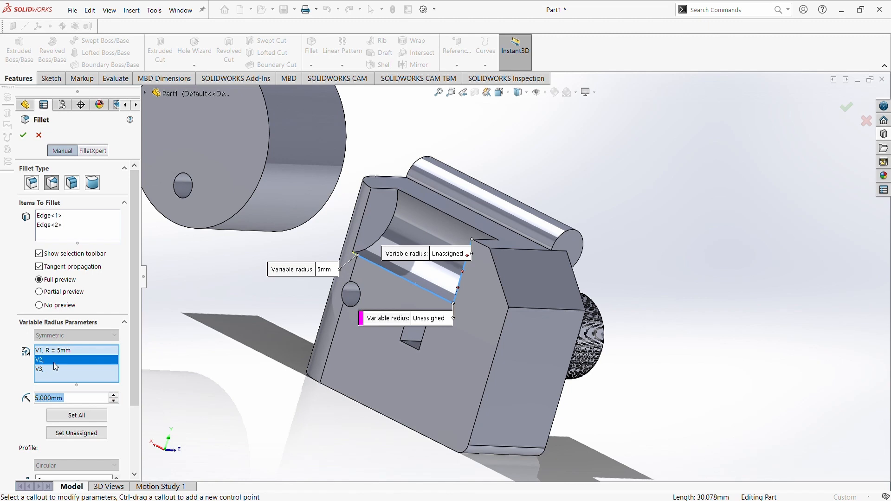
text(2)
key(Return)
click(57, 370)
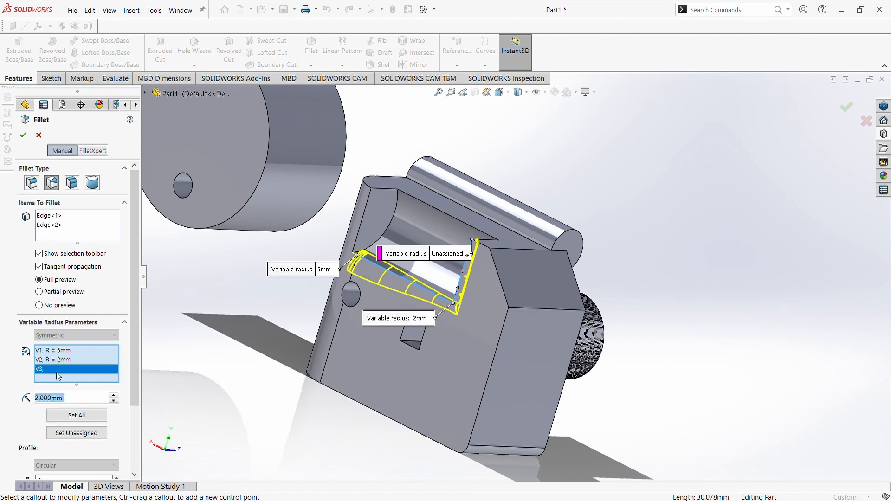
text(8)
key(Return)
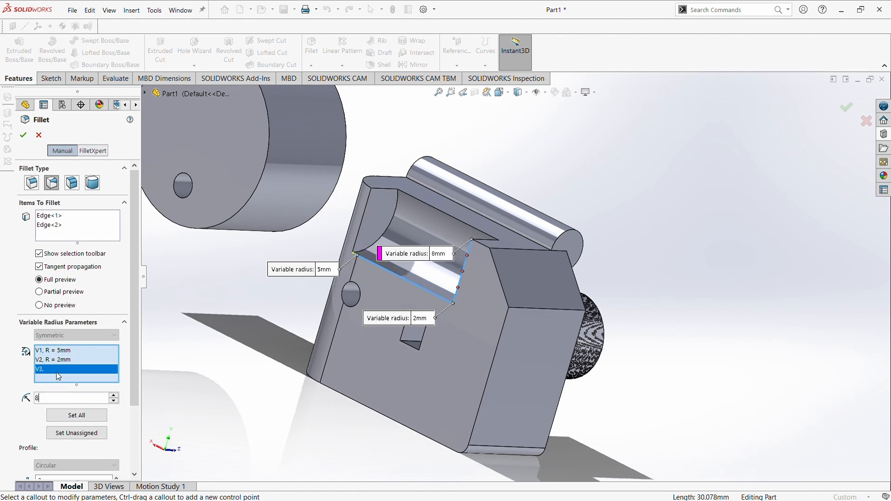
click(24, 135)
middle_drag(258, 299, 200, 288)
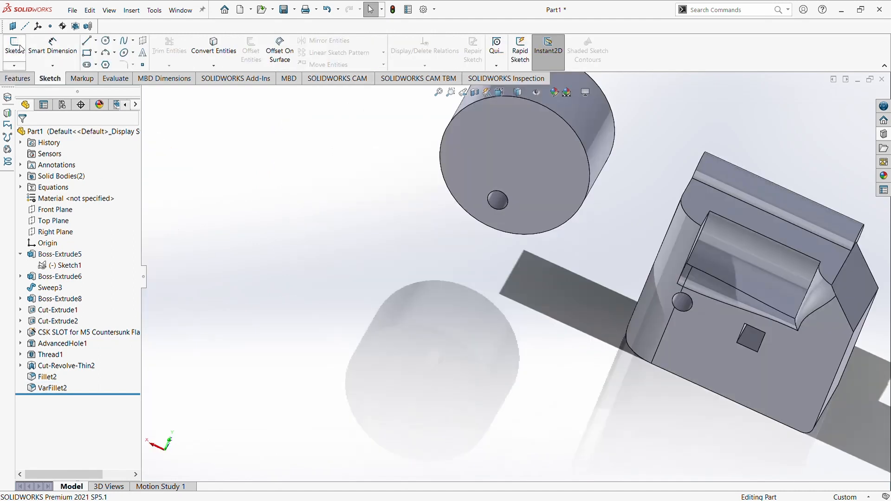
Sketch a rectangle just below the large cylinder, on the plane of its flat end face.
click(14, 46)
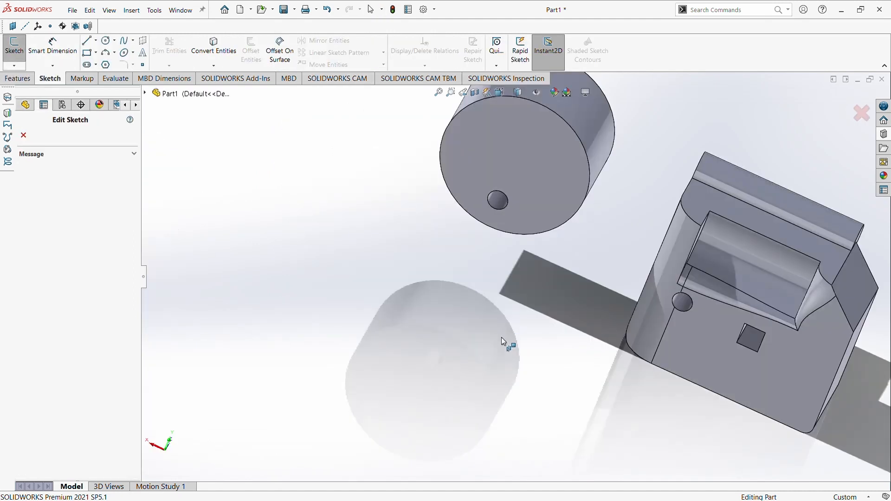
click(564, 197)
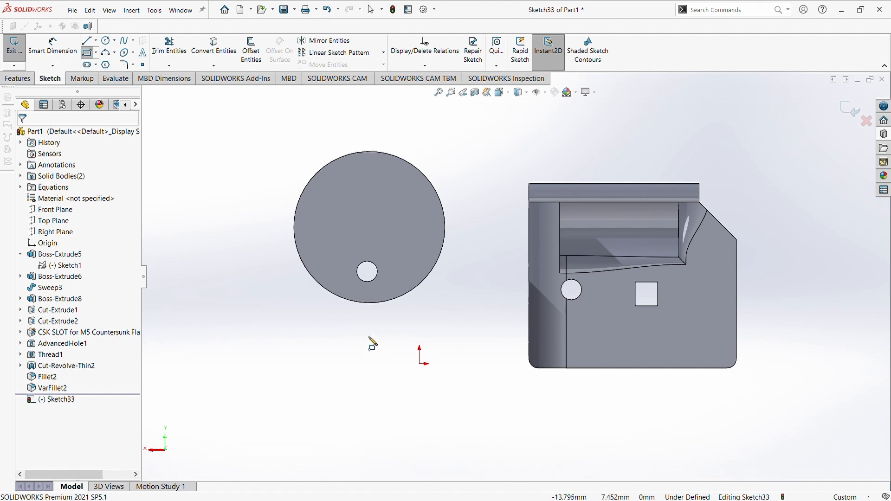
drag(366, 333, 420, 383)
Extrude the rectangle as a 59 mm blind boss.
click(29, 77)
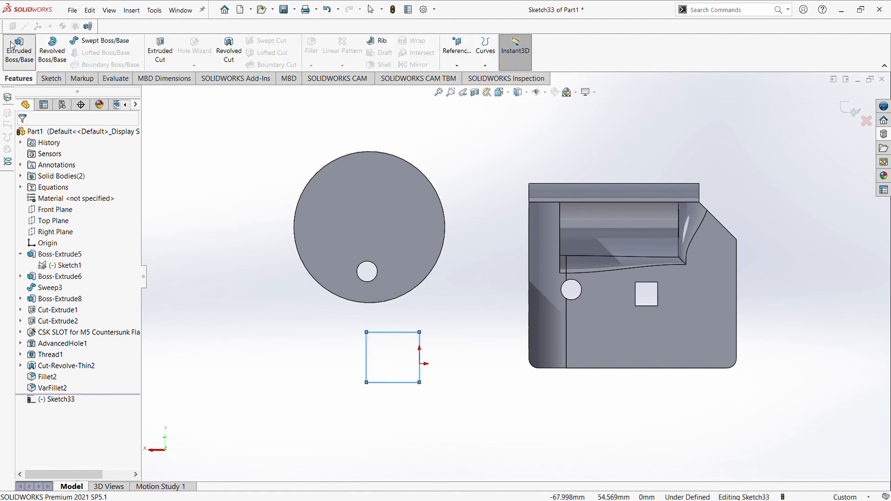
click(19, 50)
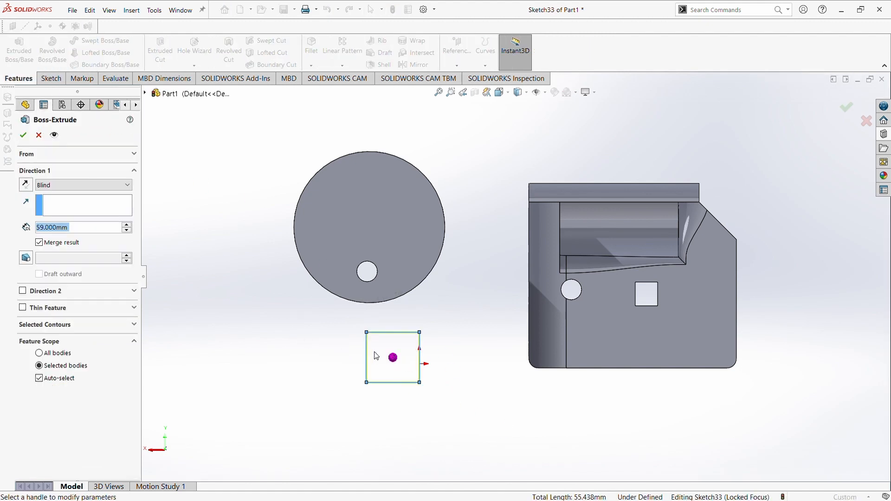
click(39, 135)
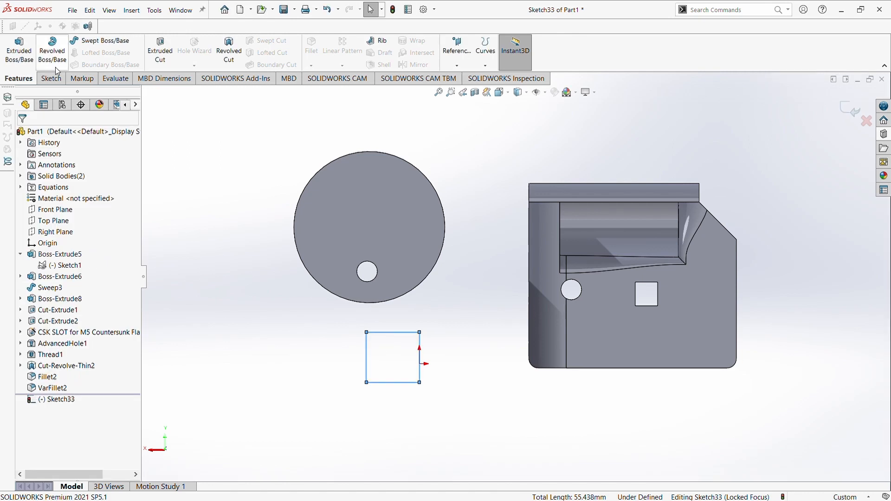
click(19, 50)
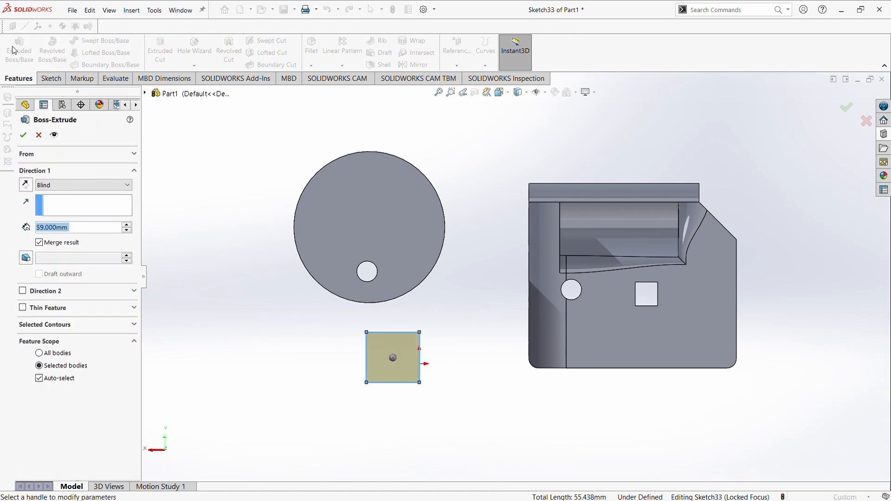
click(23, 136)
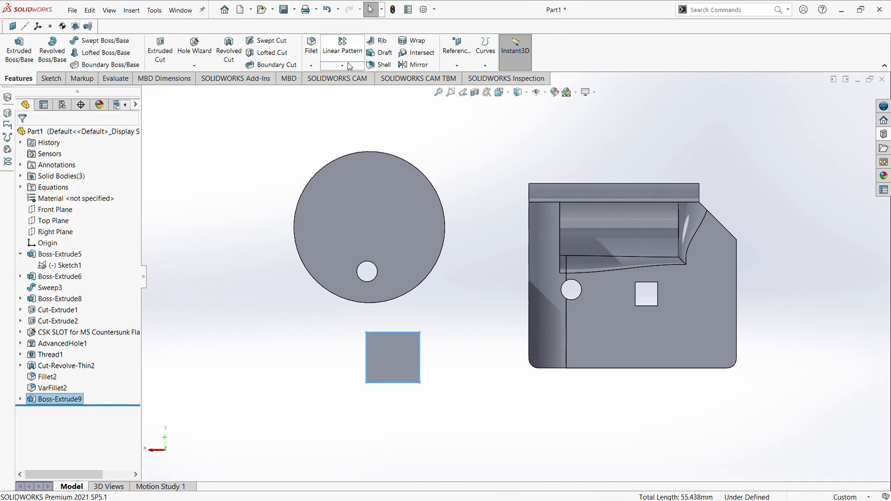
Start a chamfer on the extruded block, selecting two of its edges plus its top and end faces.
click(311, 66)
click(328, 89)
click(369, 335)
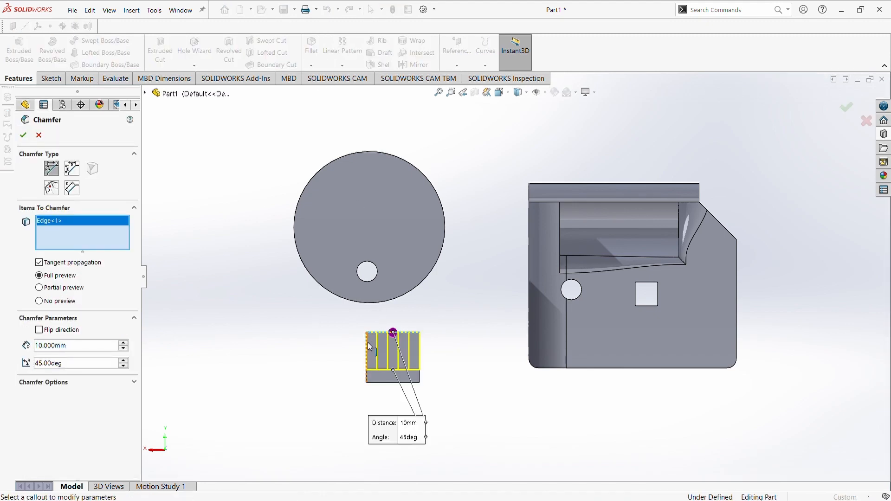
middle_drag(368, 342, 470, 410)
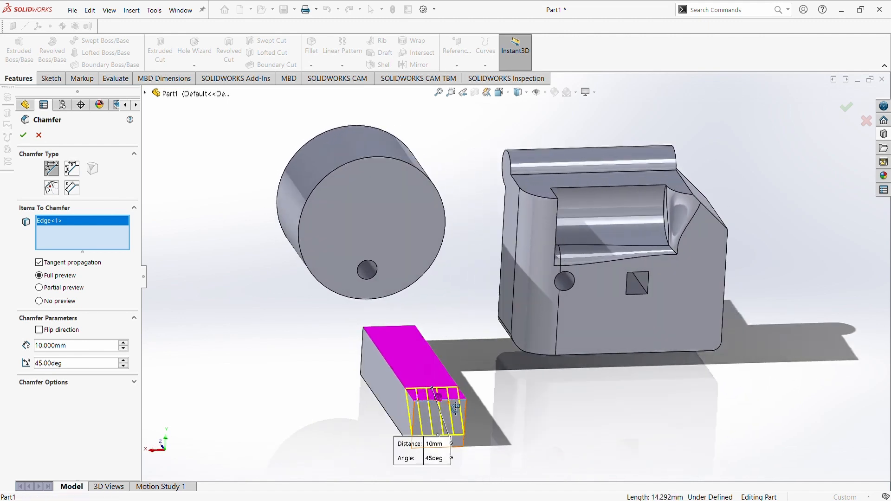
click(447, 420)
click(440, 392)
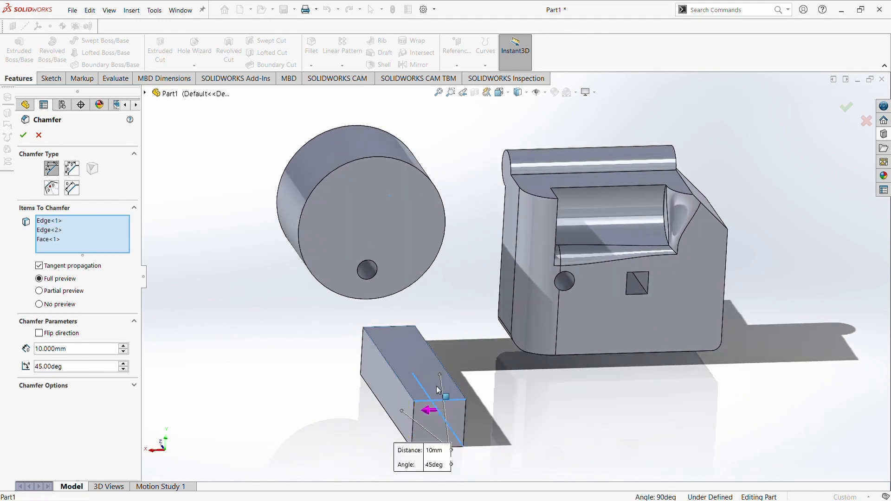
click(443, 426)
Remove both edges from the chamfer selection and create a 10 mm symmetric face-face chamfer between the top and end faces.
click(62, 222)
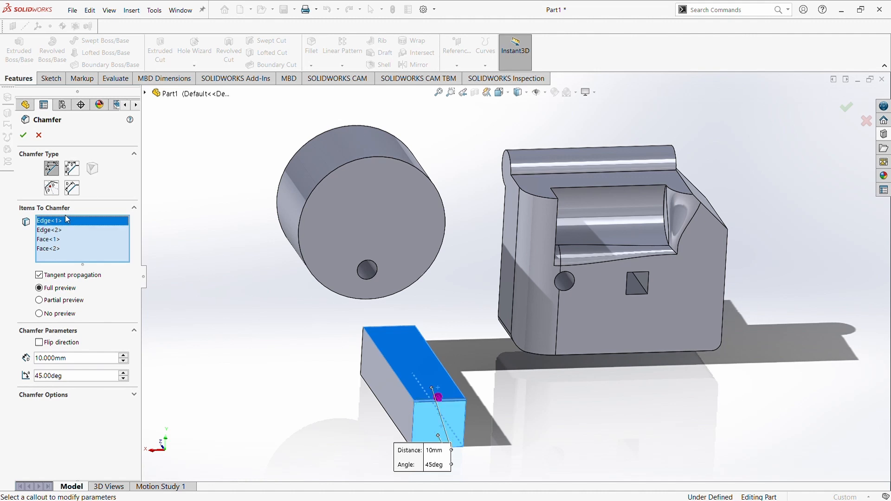
key(Delete)
key(Delete)
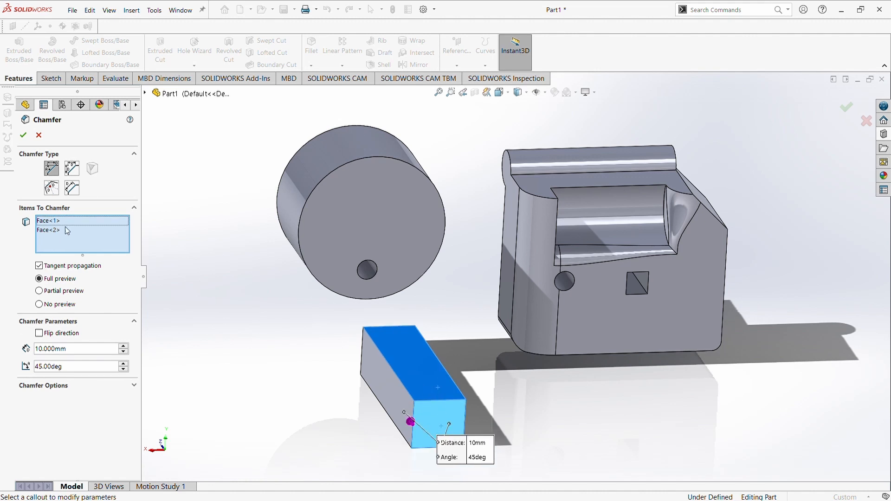
click(71, 189)
click(23, 135)
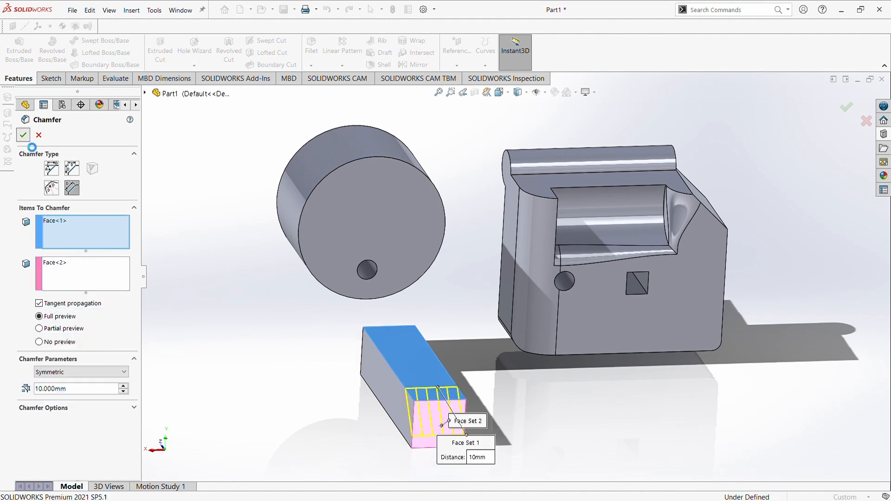
Create a 10 mm symmetric chamfer along the block's long upper side edge, and inspect it.
middle_drag(260, 298, 261, 404)
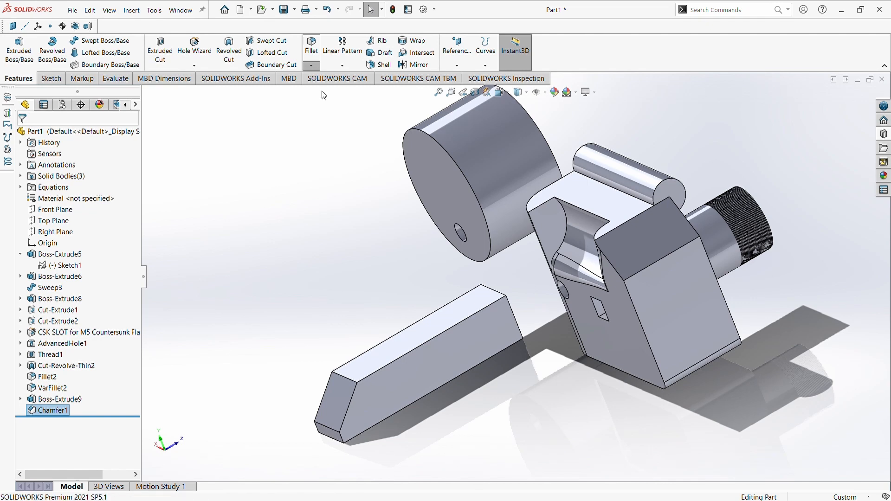
key(Return)
click(409, 352)
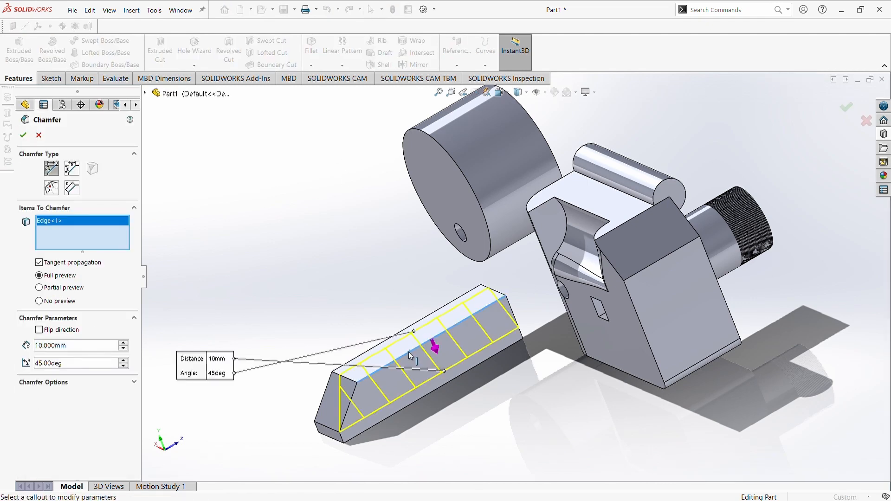
click(73, 175)
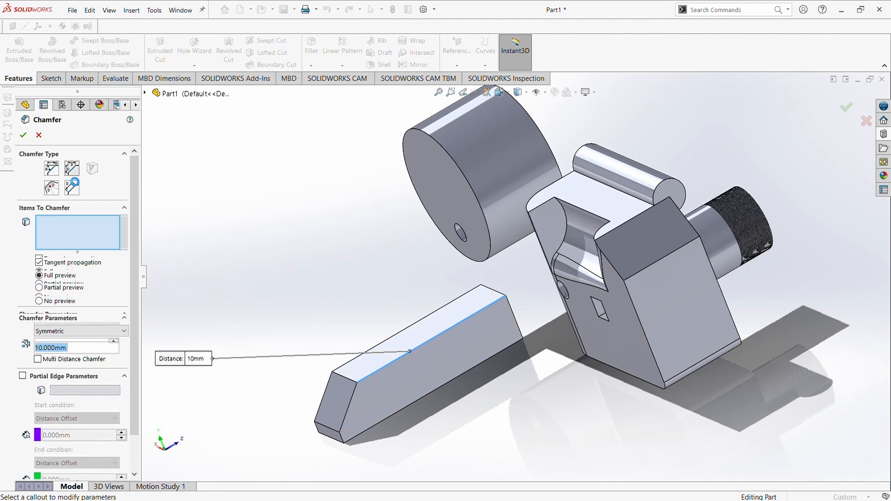
key(Return)
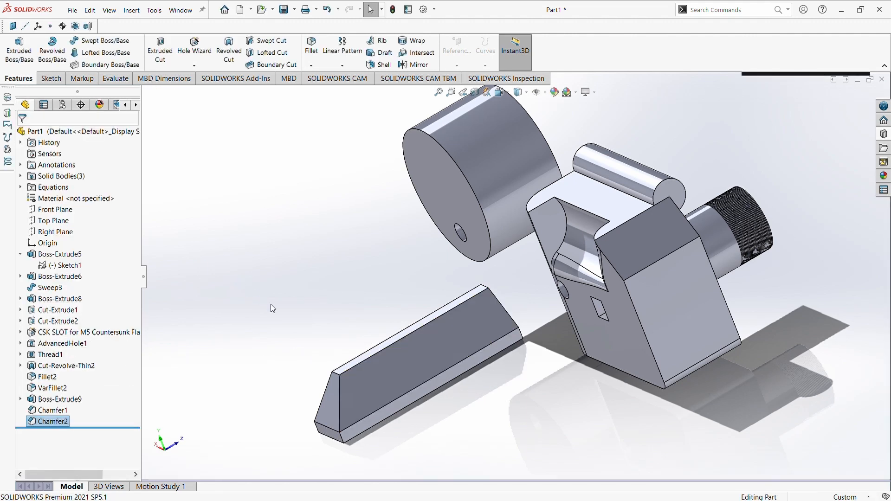
mouse_move(272, 304)
middle_down()
mouse_move(279, 311)
mouse_move(269, 318)
mouse_move(388, 362)
mouse_move(306, 341)
mouse_move(269, 307)
mouse_move(263, 317)
middle_up()
scroll(269, 305, up, 1)
scroll(263, 317, down, 1)
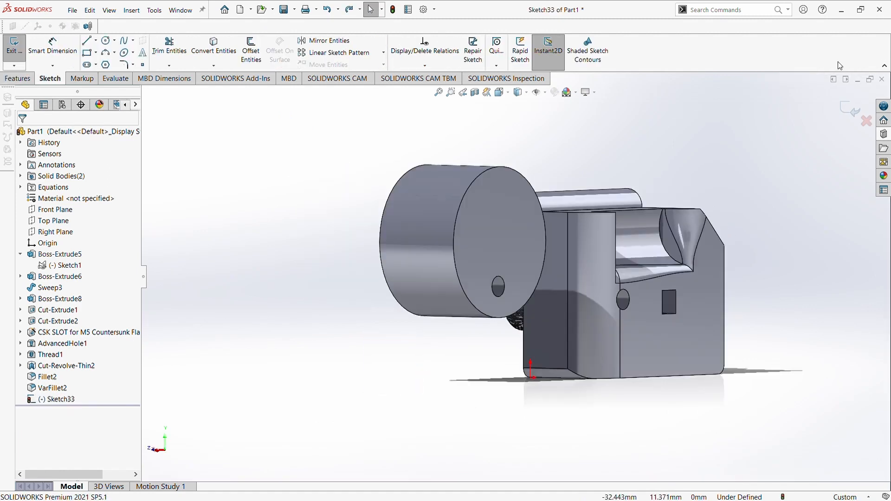
Exit the emptied sketch on the large cylinder's end face.
click(16, 54)
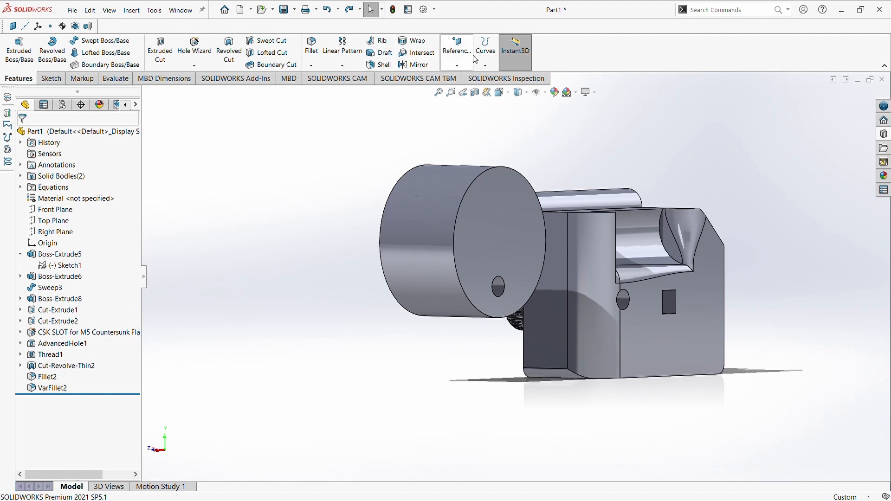
click(520, 51)
middle_drag(464, 165, 515, 254)
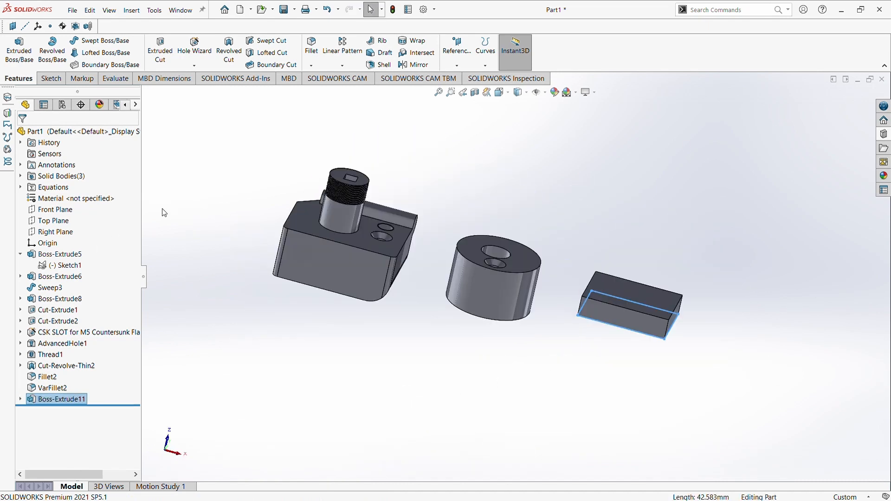
Sketch a rectangle on the plane of the flat block's side face, spanning its full width and rising from its long edge.
middle_drag(164, 213, 656, 333)
click(625, 368)
drag(626, 384, 547, 348)
middle_drag(547, 347, 386, 318)
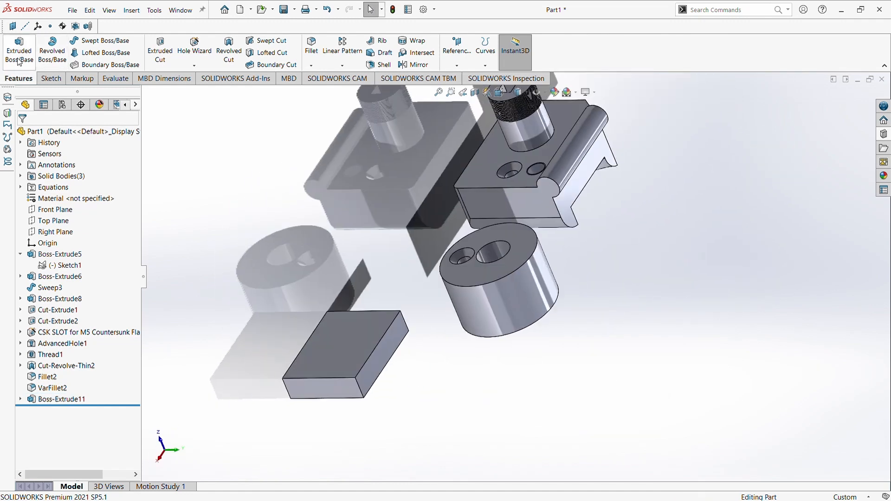
click(49, 79)
click(18, 51)
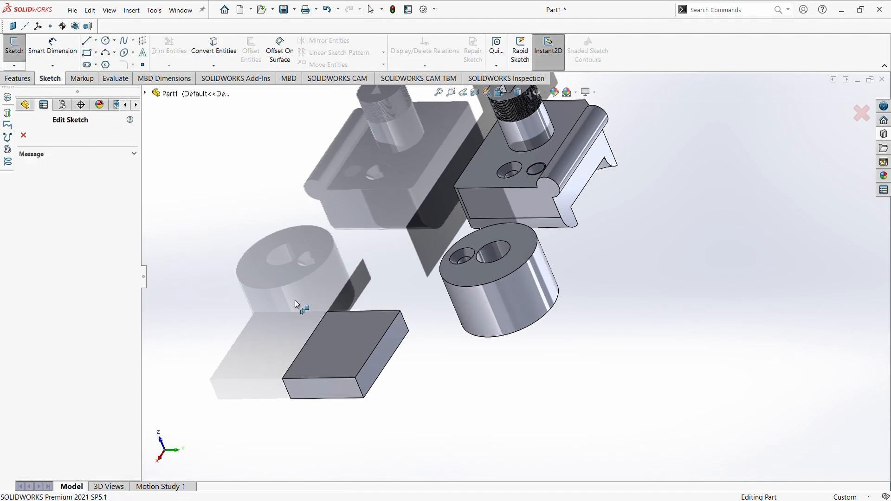
click(379, 367)
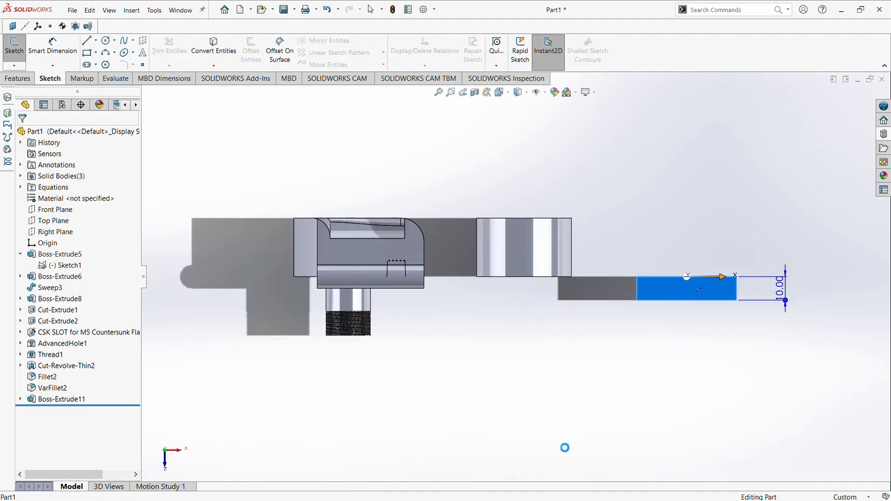
click(87, 53)
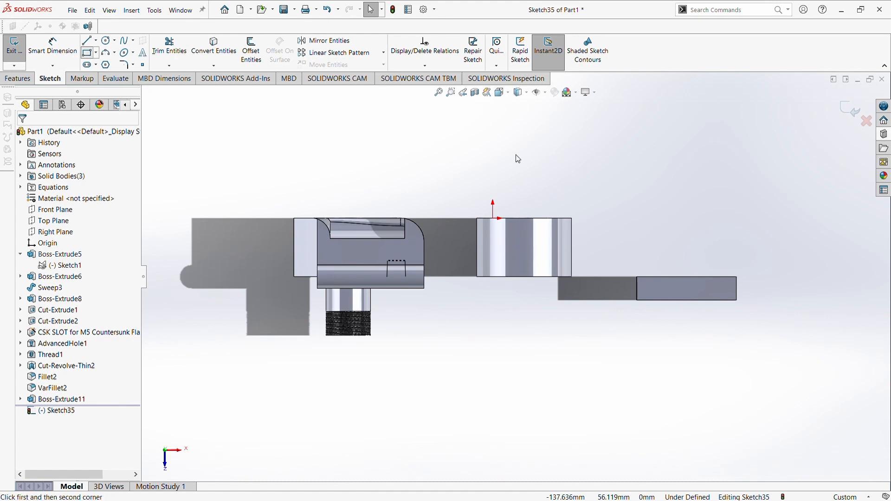
click(638, 277)
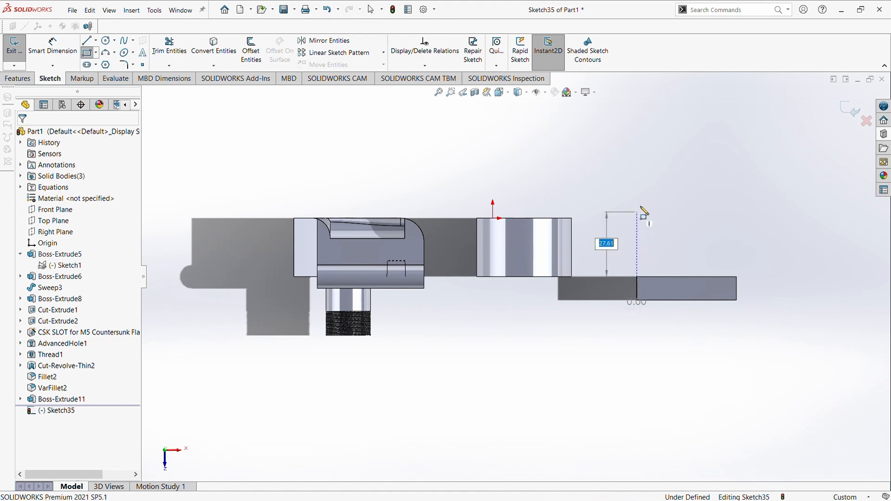
click(735, 193)
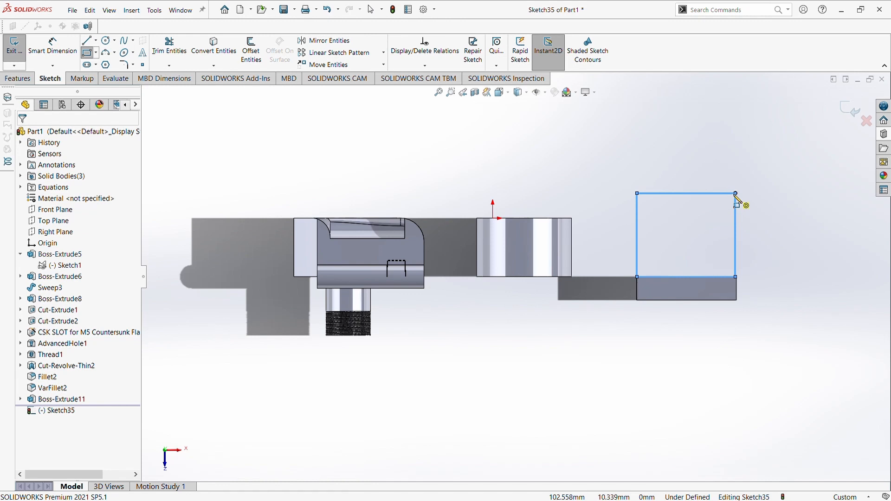
Extrude the rectangle sketch back over the flat block to form an upright wall merged with it.
click(25, 61)
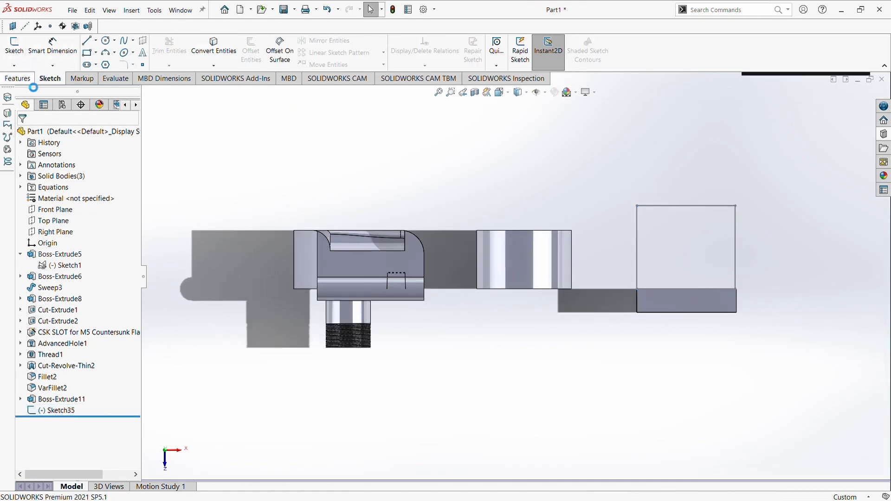
click(17, 78)
click(19, 50)
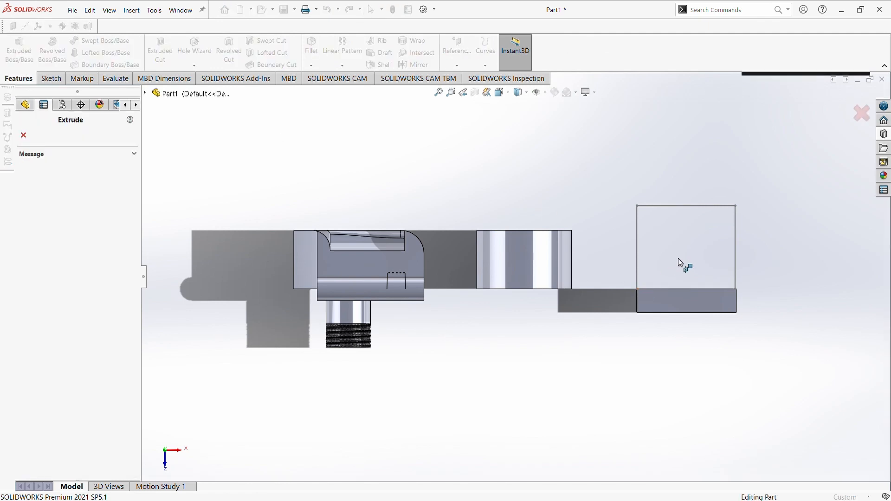
click(679, 207)
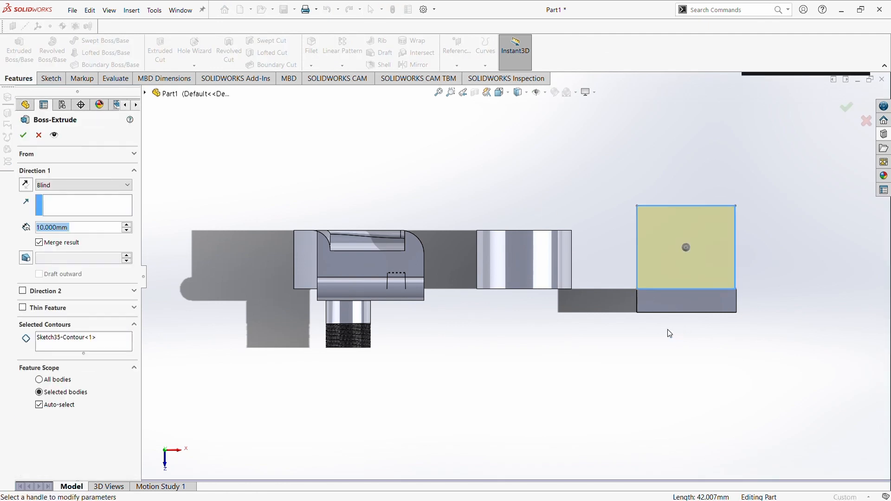
middle_drag(645, 357, 461, 235)
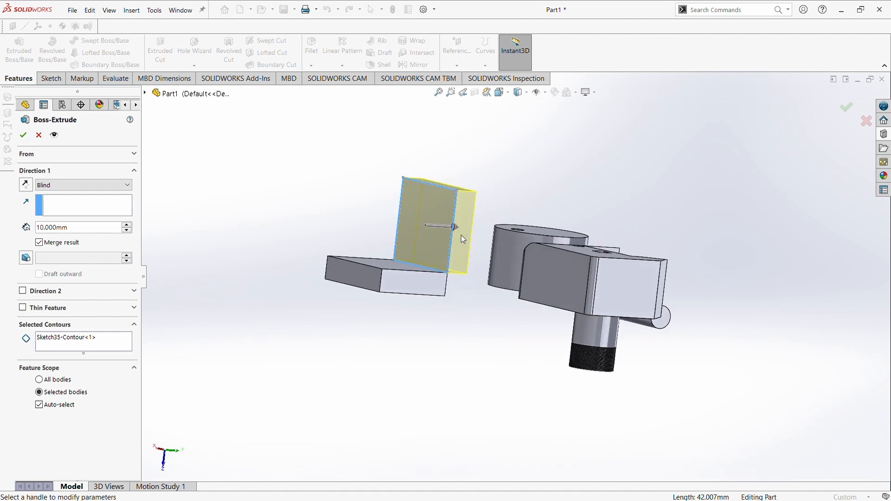
mouse_move(461, 235)
mouse_down()
mouse_move(452, 227)
mouse_move(411, 236)
mouse_up()
click(39, 136)
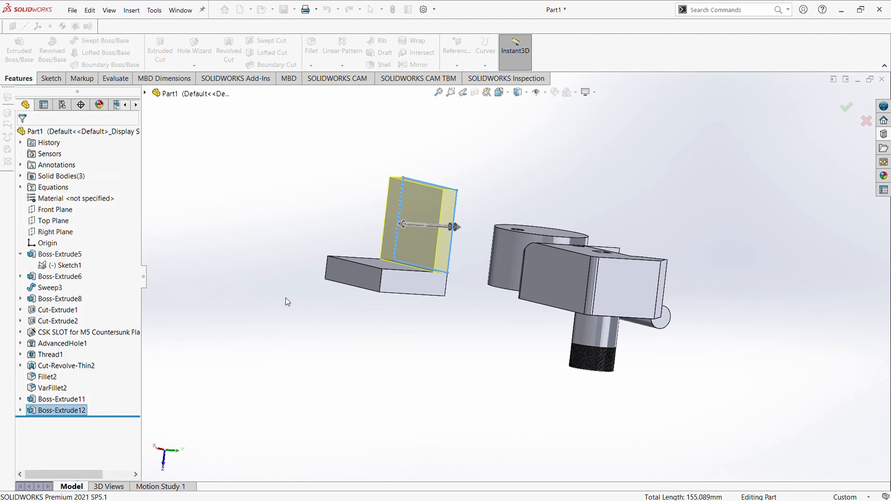
middle_drag(301, 325, 257, 324)
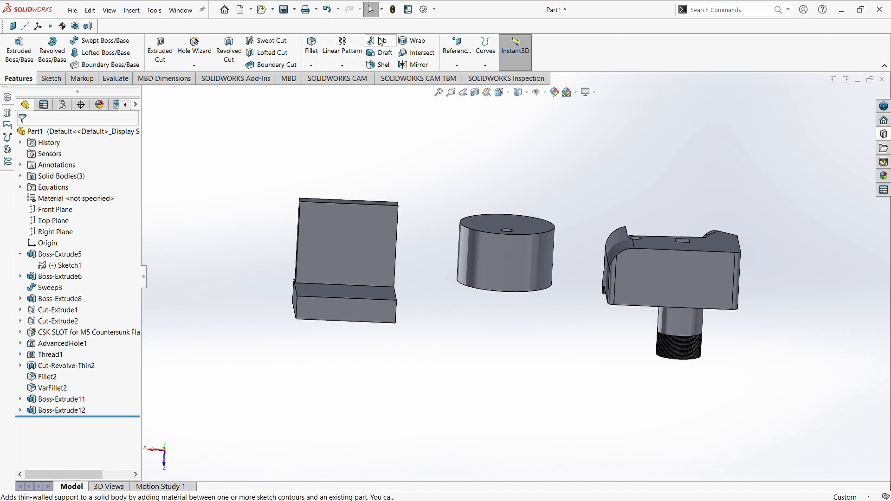
Create a reference plane coincident with the upright wall's top edge and the base block's outer upper edge.
click(457, 64)
click(458, 77)
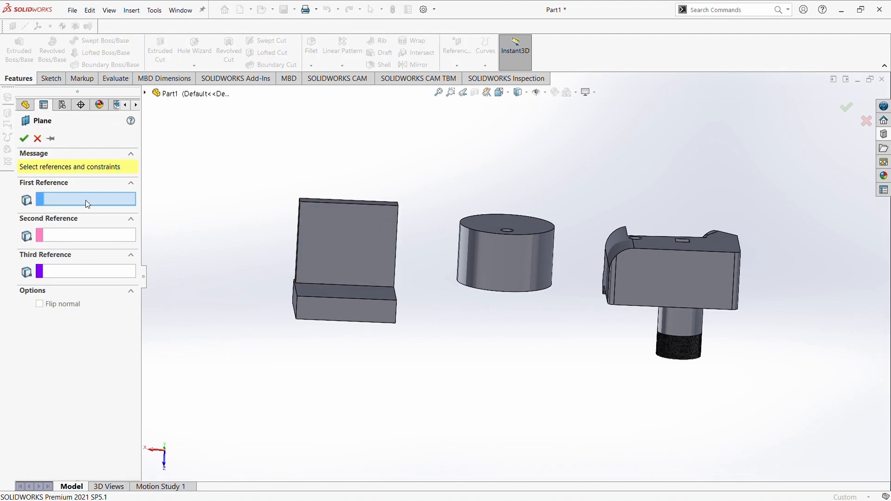
click(358, 204)
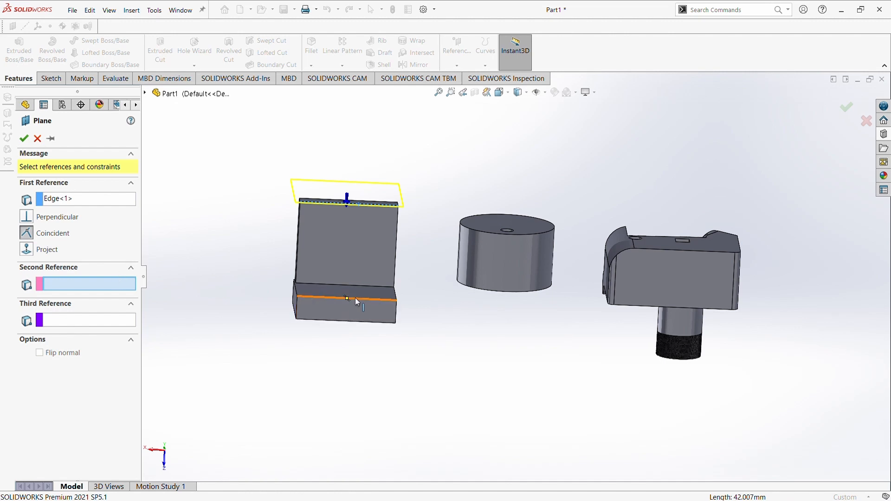
click(356, 299)
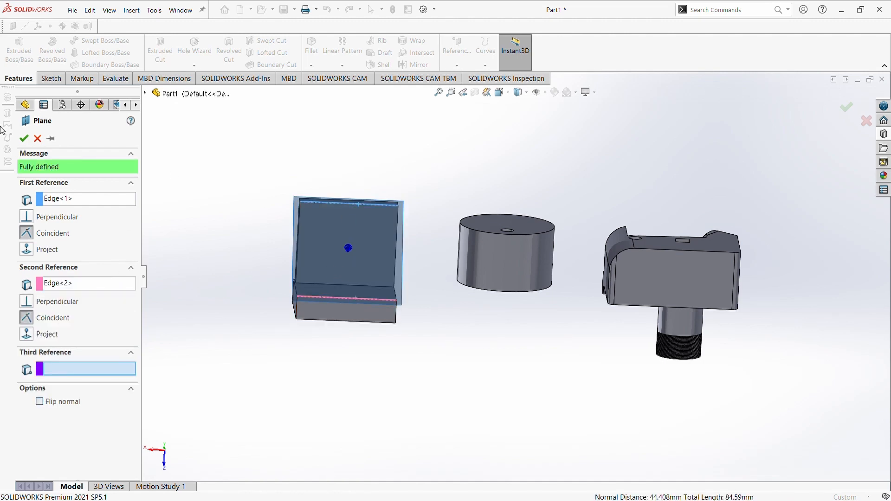
click(24, 138)
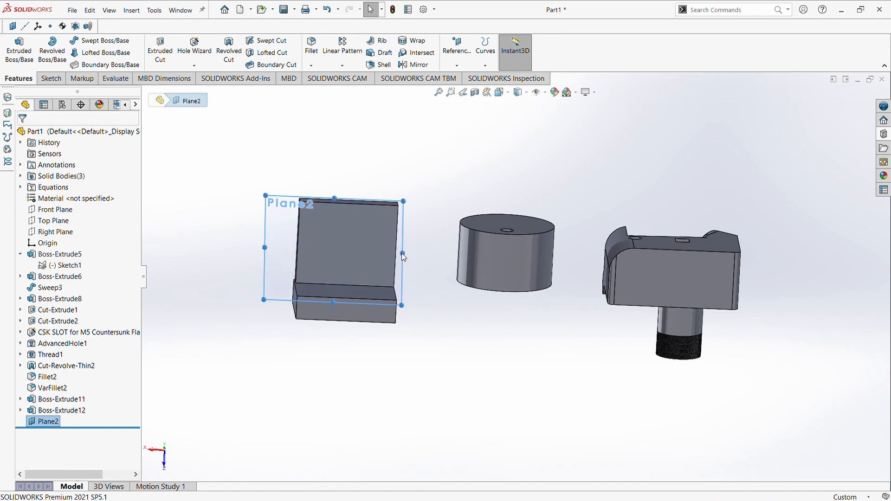
Enlarge the new reference plane's display upward, downward and sideways so it extends beyond the L-shaped body.
drag(335, 199, 335, 167)
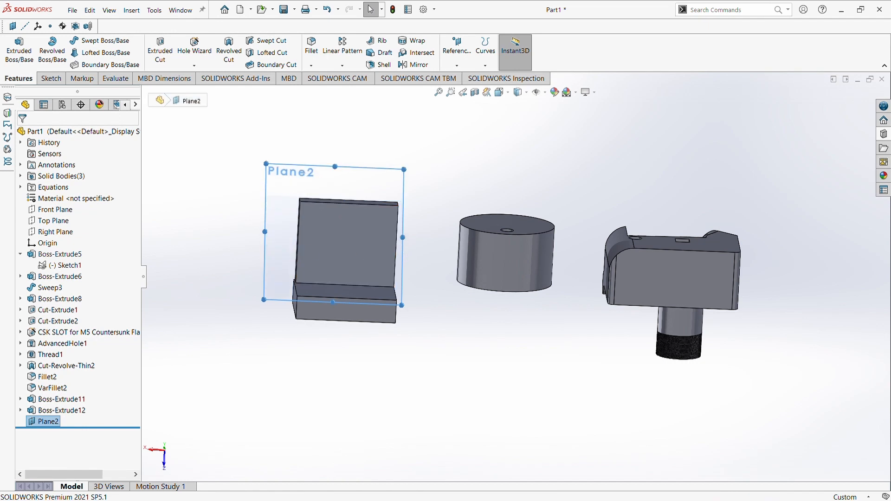
drag(339, 308, 339, 337)
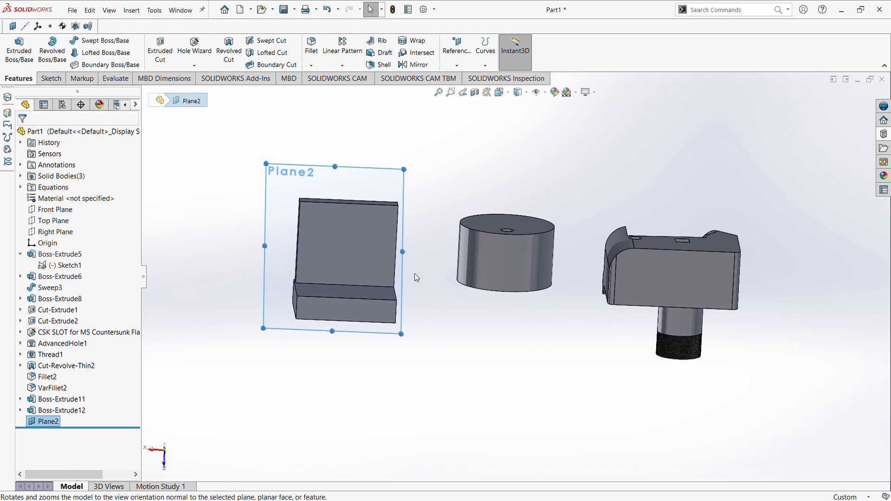
click(414, 246)
click(403, 239)
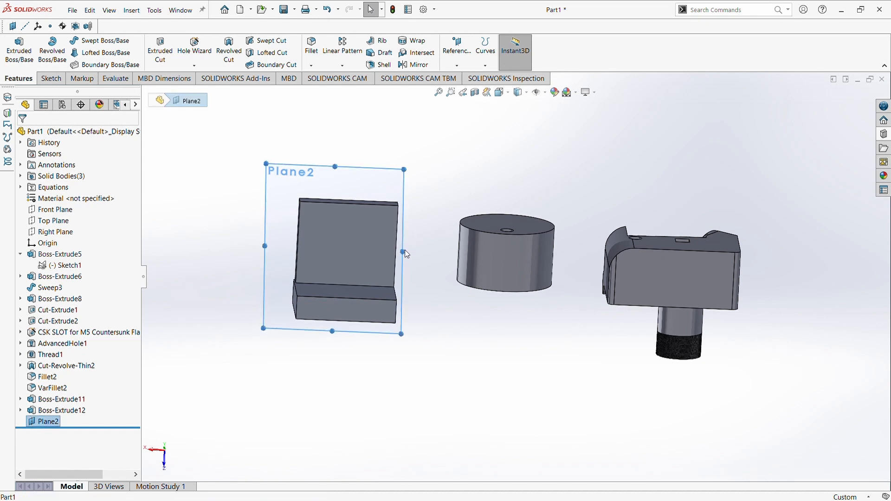
drag(405, 251, 423, 253)
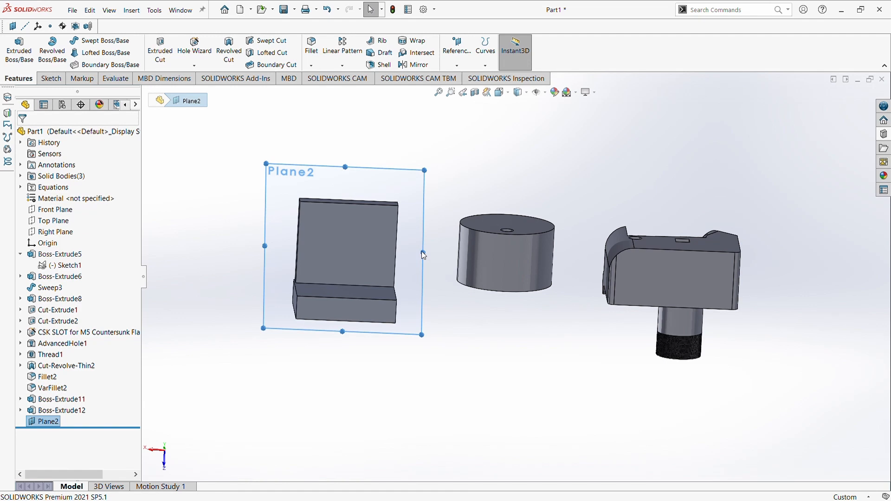
Sketch a line about 44.4 mm long on the inclined plane, from the wall's top edge to the base block's outer edge.
click(43, 82)
click(14, 46)
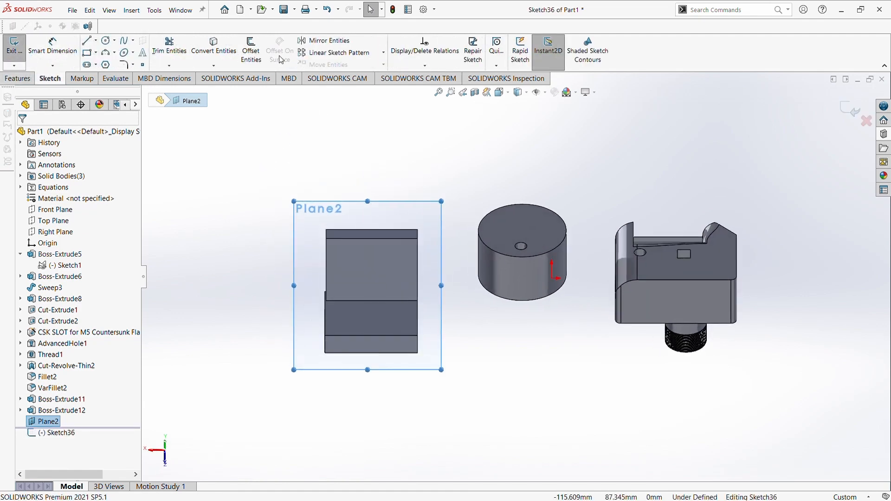
key(l)
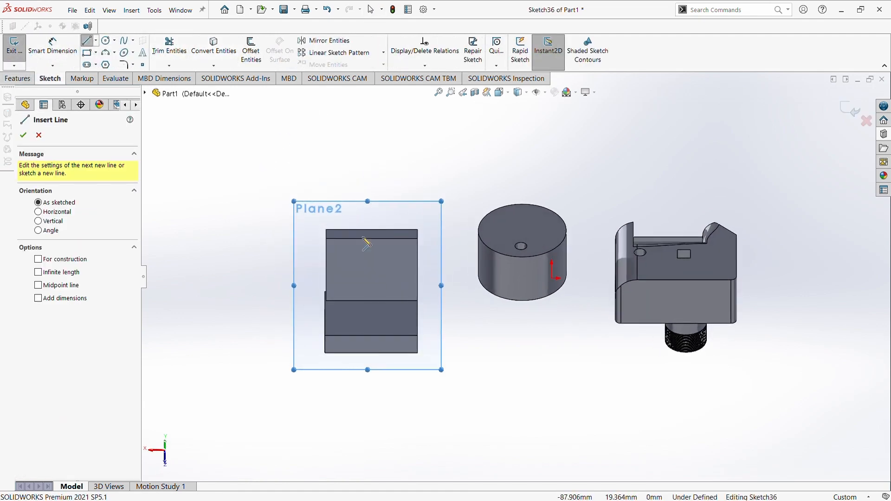
click(371, 238)
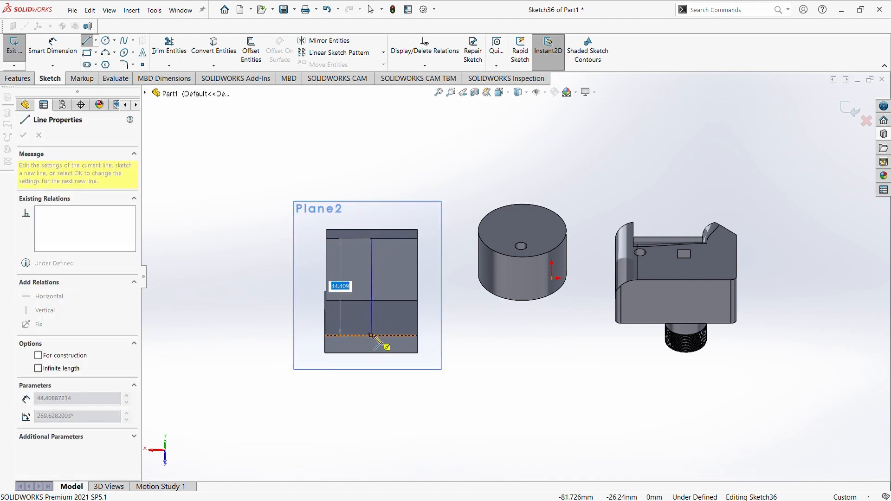
click(372, 336)
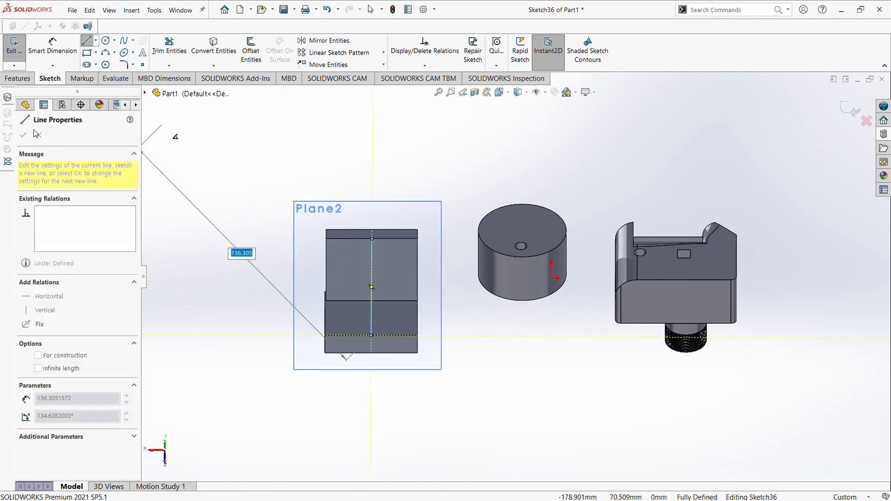
click(15, 51)
Create a 10 mm both-sides linear rib from the line, extruded normal to the sketch into the L-shaped body, and inspect it.
click(20, 79)
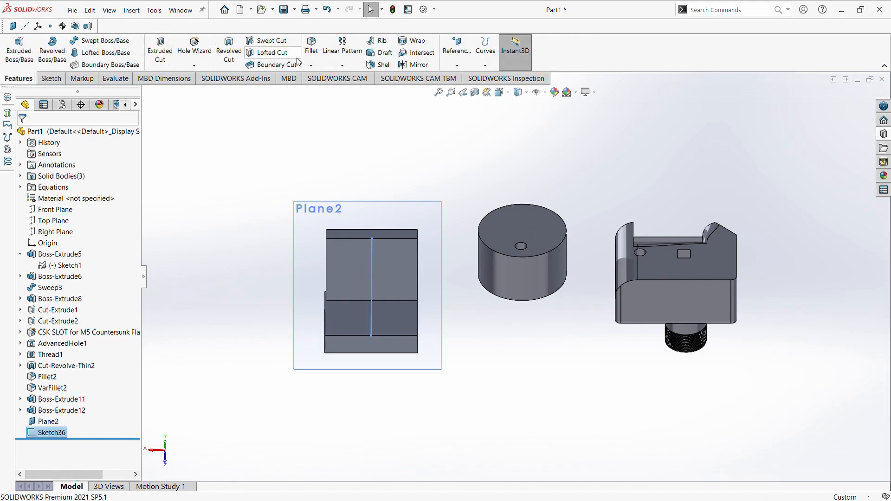
click(377, 41)
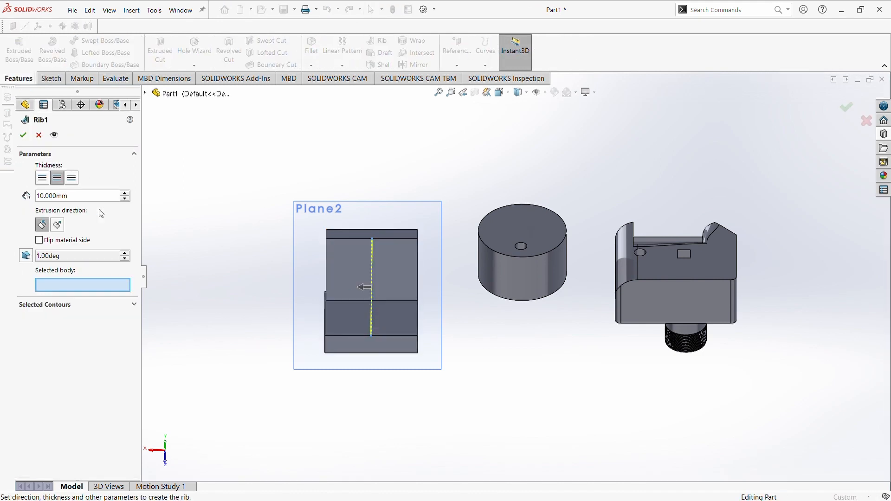
click(56, 227)
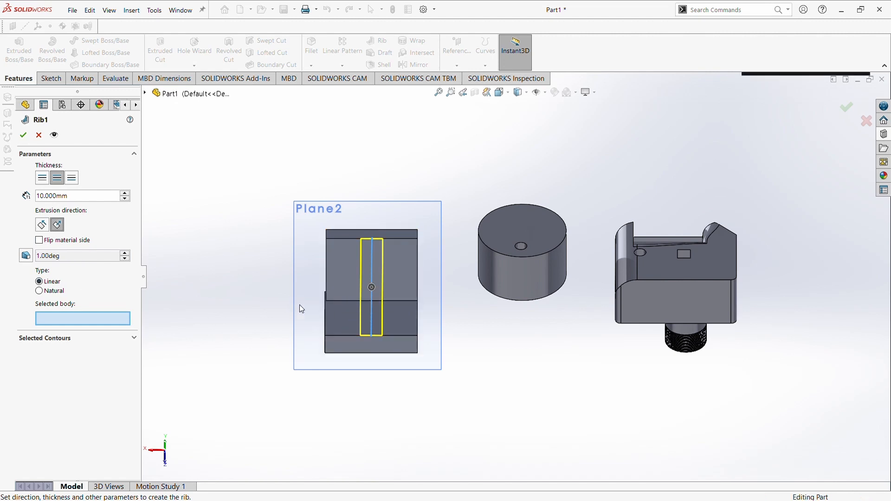
middle_drag(299, 305, 344, 312)
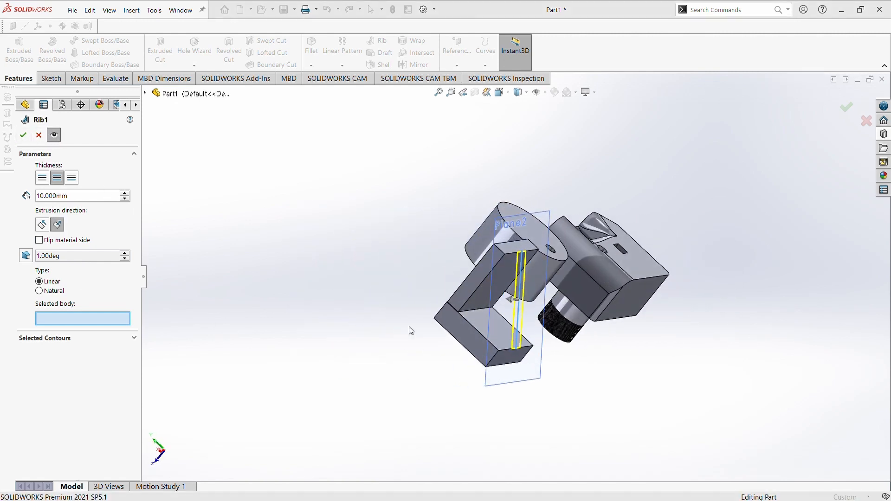
middle_drag(375, 307, 470, 293)
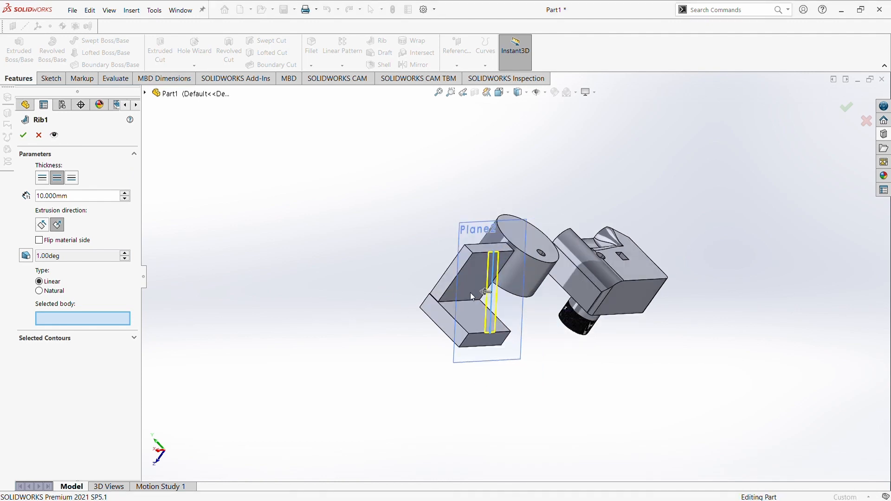
click(448, 305)
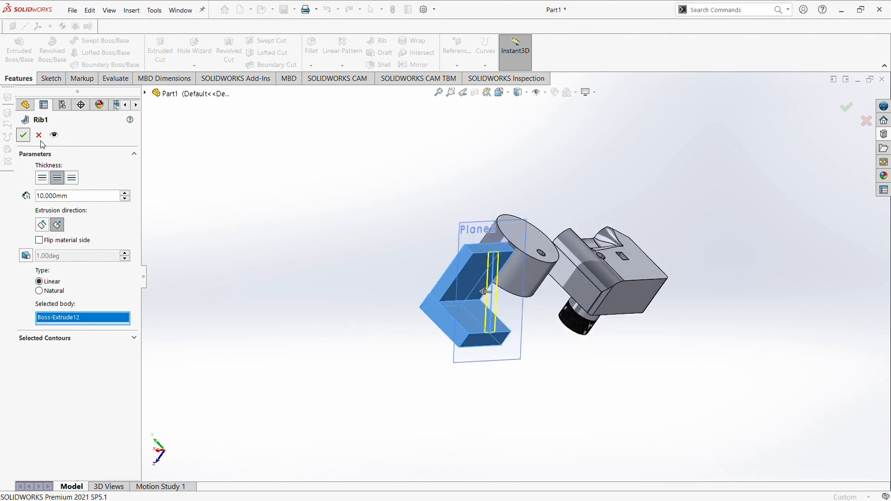
click(54, 135)
middle_drag(482, 306, 432, 293)
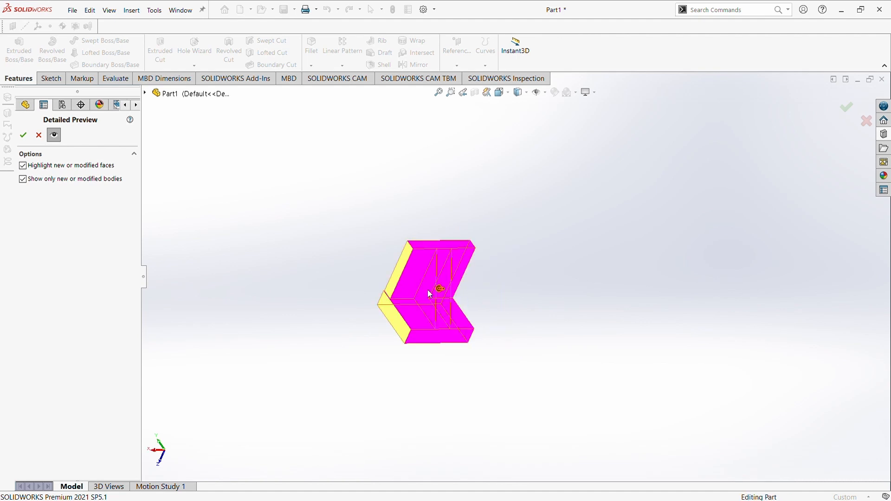
click(23, 135)
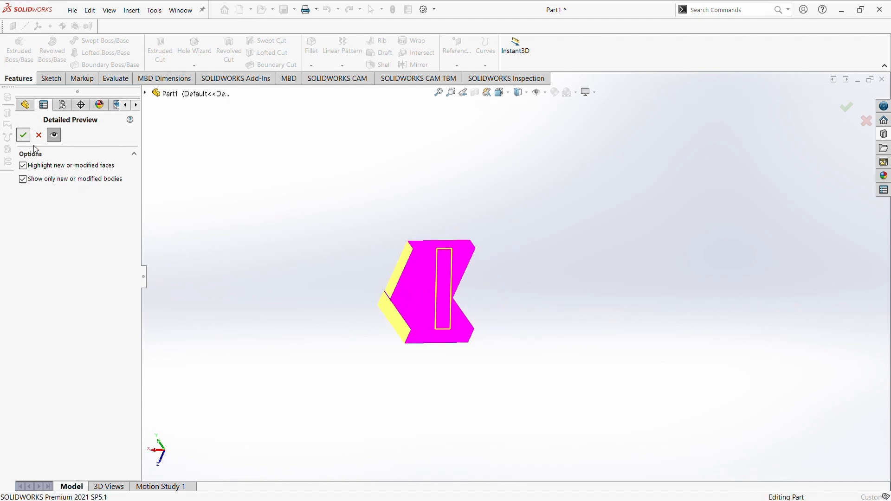
middle_drag(341, 300, 282, 291)
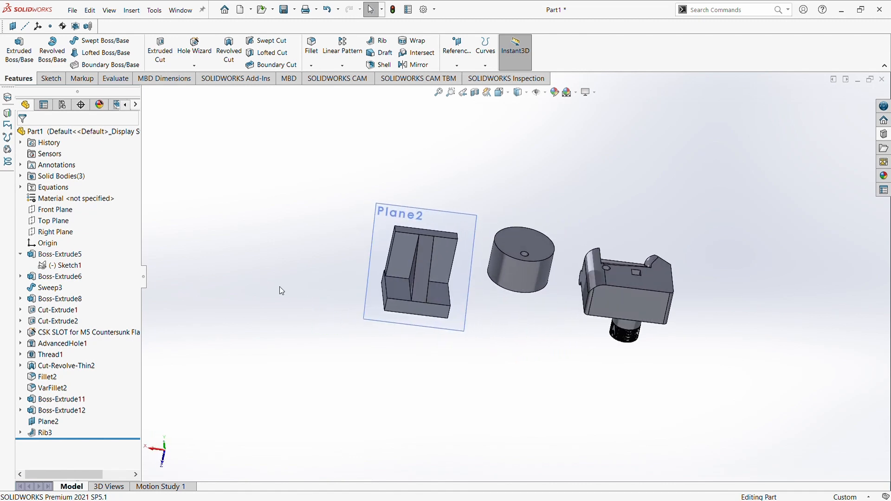
Edit the rib so that its 10 mm thickness lies on the first side of the sketch line.
click(419, 272)
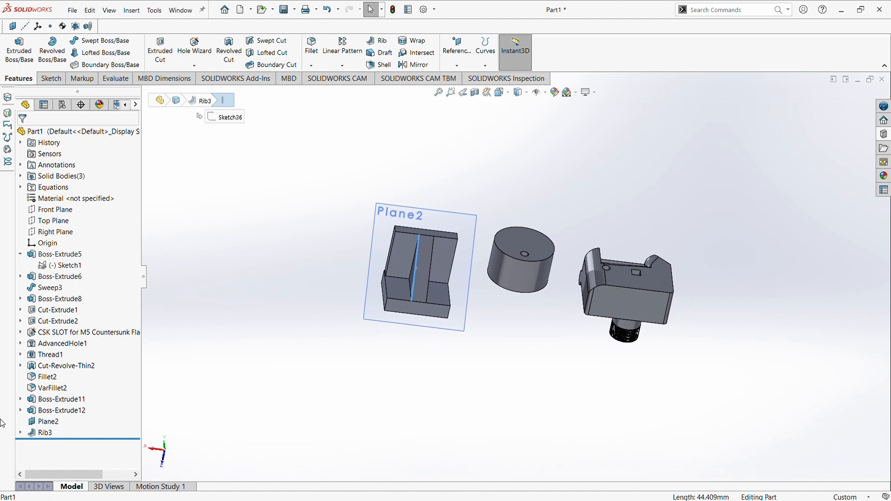
click(57, 417)
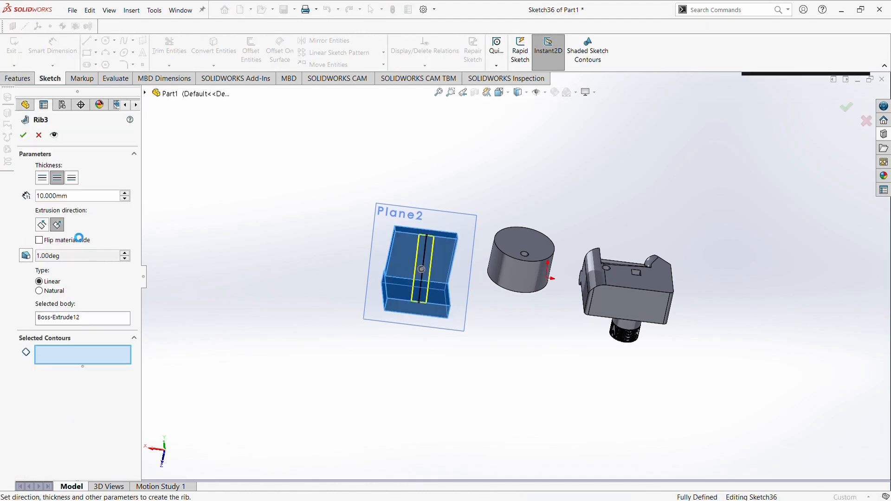
click(43, 179)
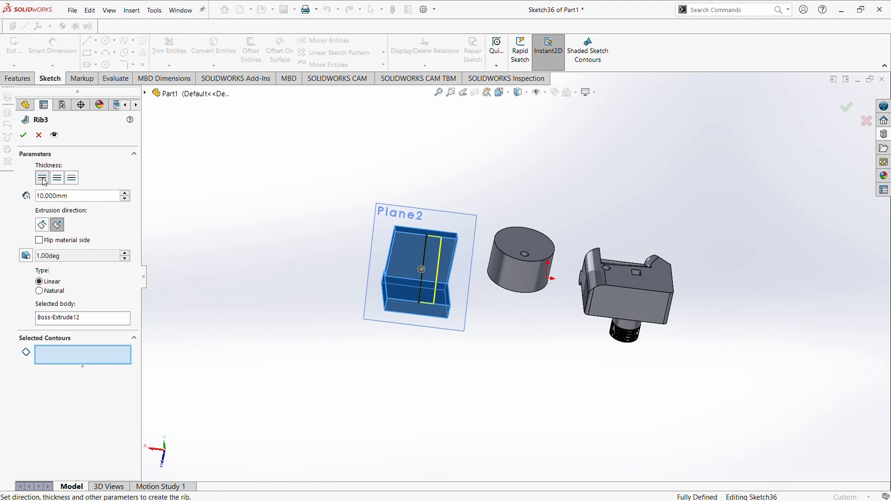
click(24, 137)
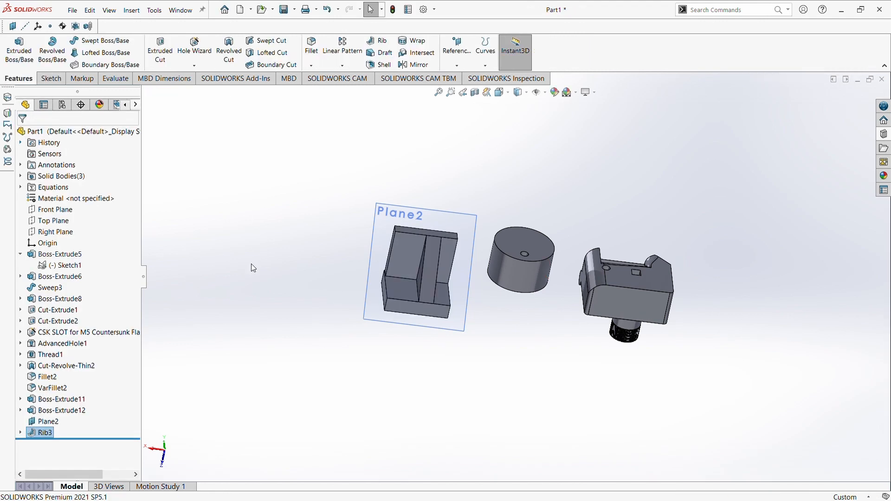
Edit the rib to spread its thickness on both sides, trying the extrusion parallel to the sketch and returning it to normal.
click(45, 433)
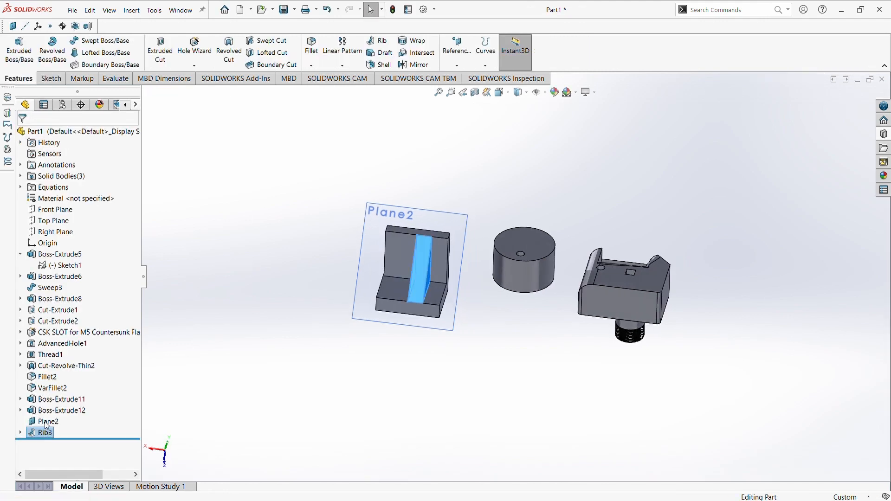
click(72, 179)
click(57, 179)
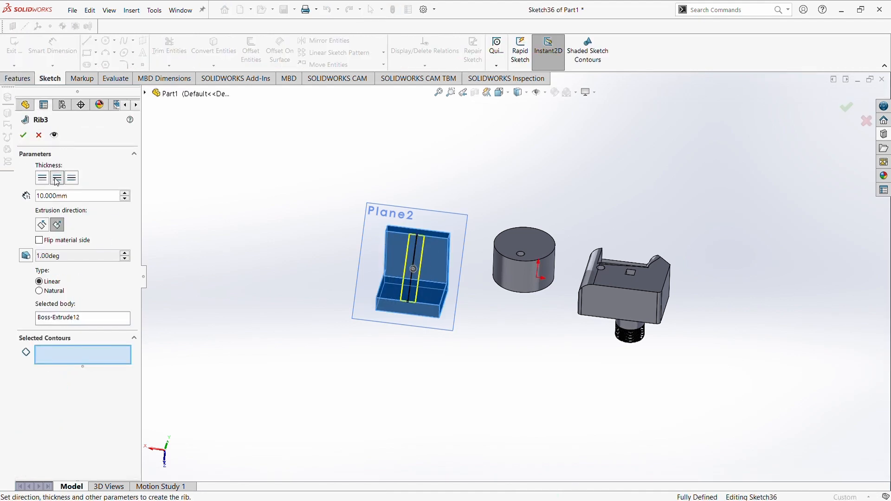
click(42, 227)
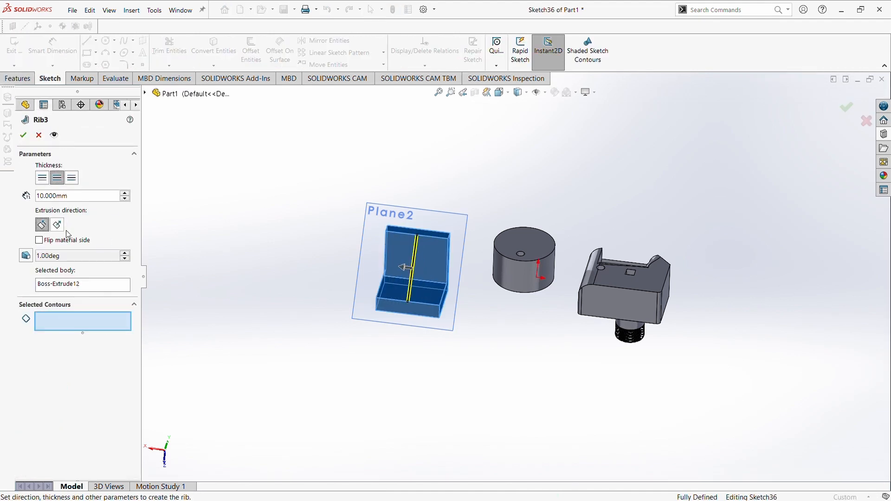
middle_drag(274, 290, 244, 288)
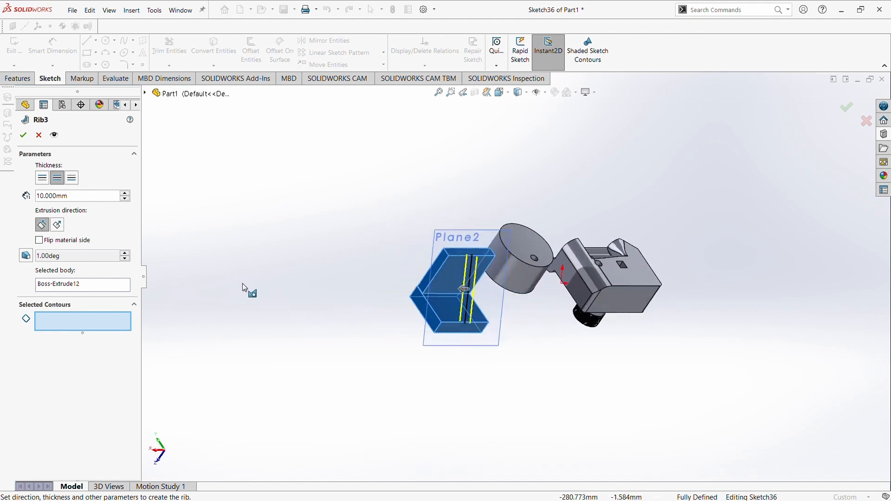
click(57, 225)
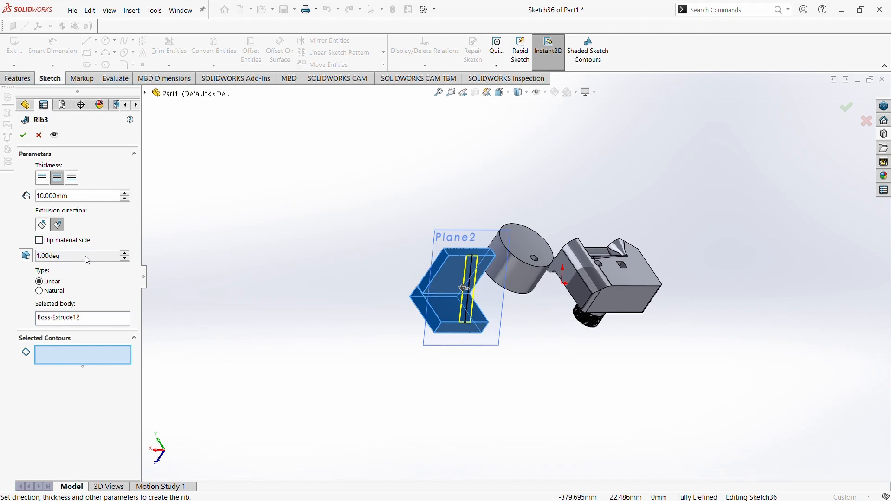
Add a 25-degree outward draft to the rib, accept the edit, and inspect the L-shaped body from several angles.
click(108, 259)
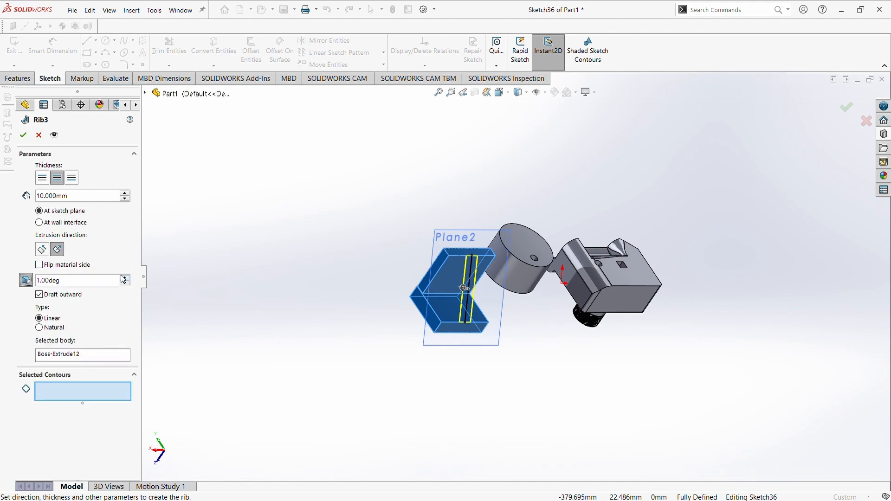
click(124, 277)
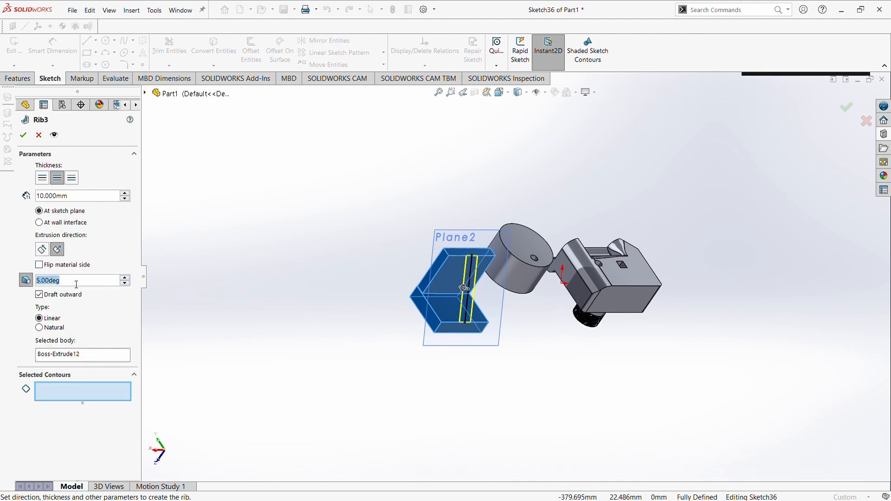
text(25)
key(Return)
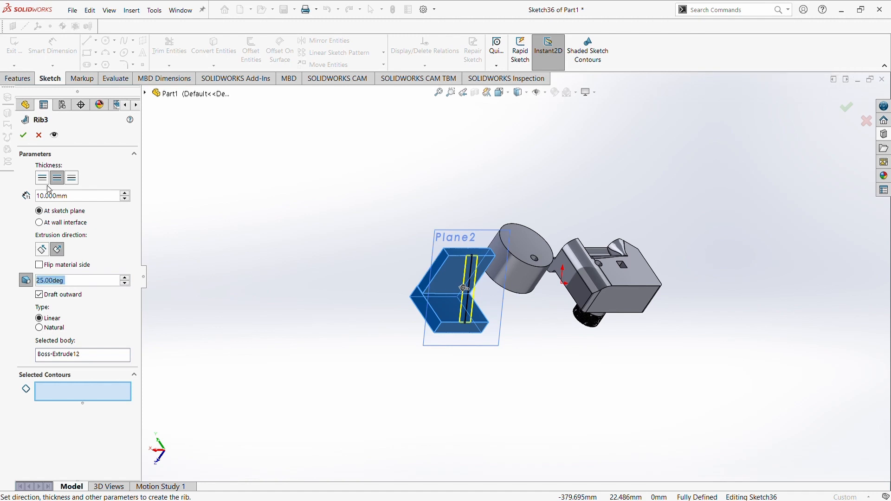
click(23, 135)
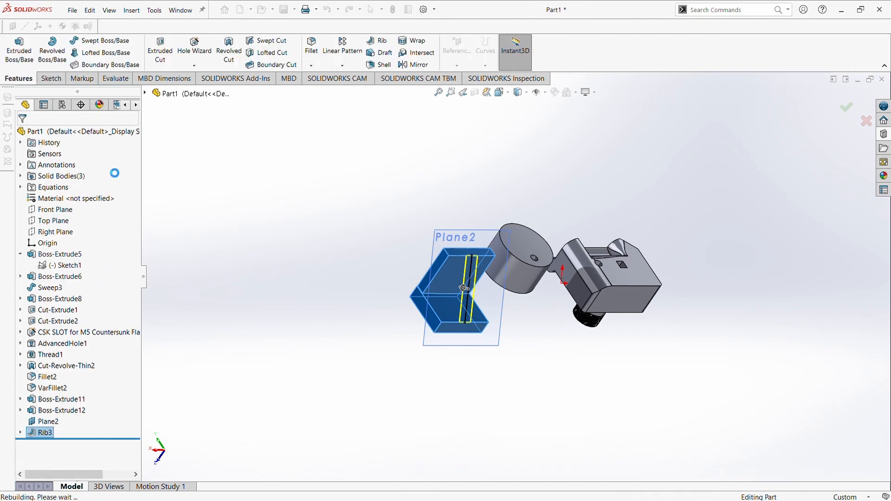
middle_drag(197, 218, 436, 309)
middle_drag(422, 339, 325, 314)
middle_drag(438, 291, 329, 287)
scroll(312, 290, up, 4)
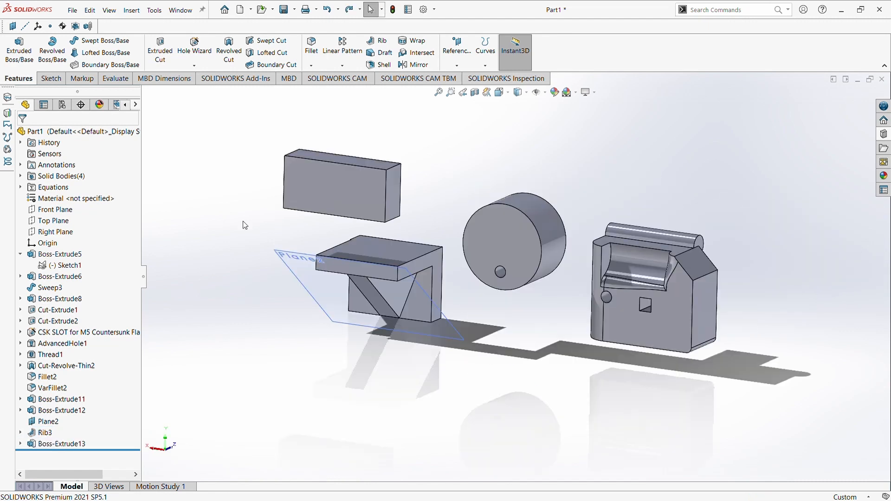
Move the thin rectangular block about 13 mm down toward the L-shaped body, and shift it sideways over that body.
click(320, 171)
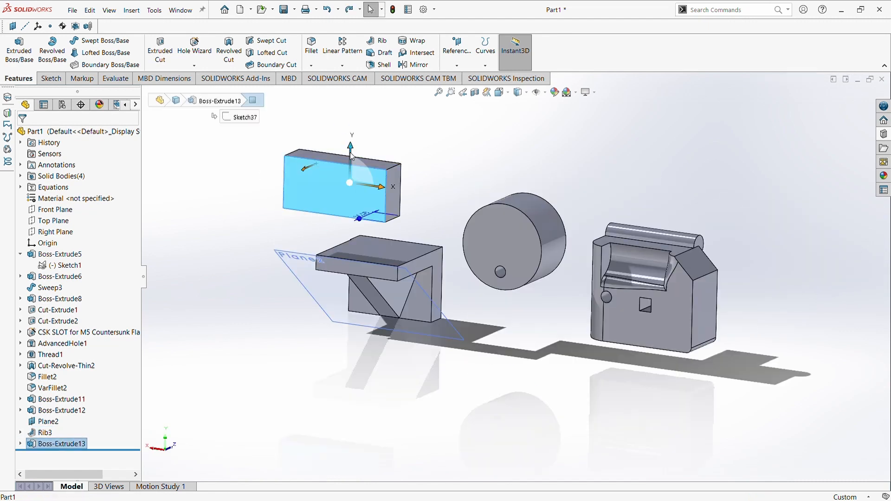
drag(352, 157, 280, 198)
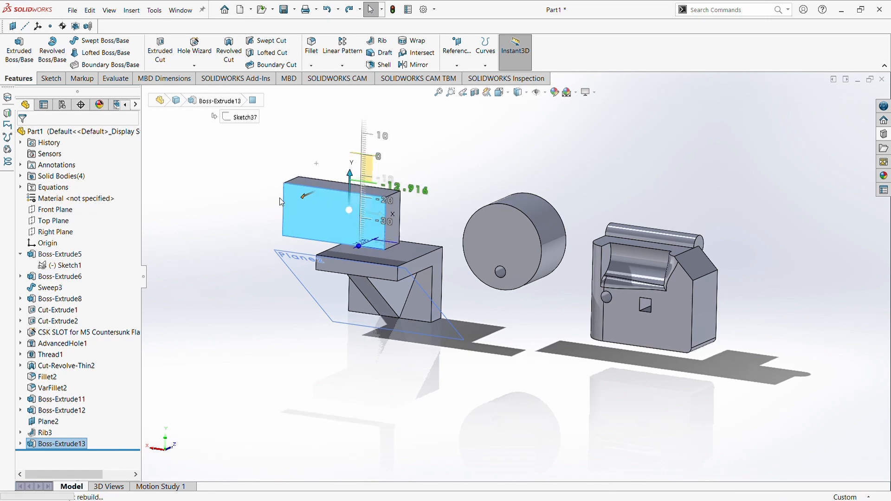
click(232, 197)
click(319, 207)
mouse_move(329, 213)
mouse_down()
mouse_move(339, 188)
mouse_move(347, 213)
mouse_move(300, 225)
mouse_move(389, 208)
mouse_up()
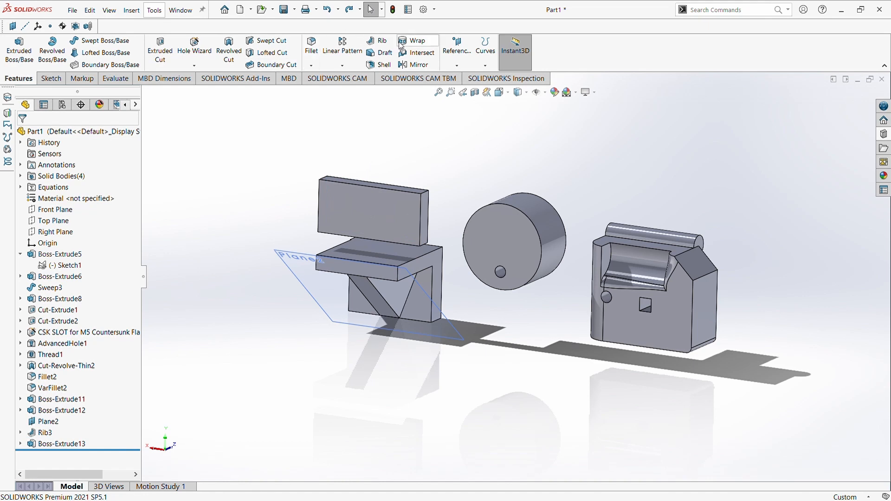
Draft the thin block's four side faces by 45 degrees with its large front face as the neutral plane, and inspect the result.
click(373, 59)
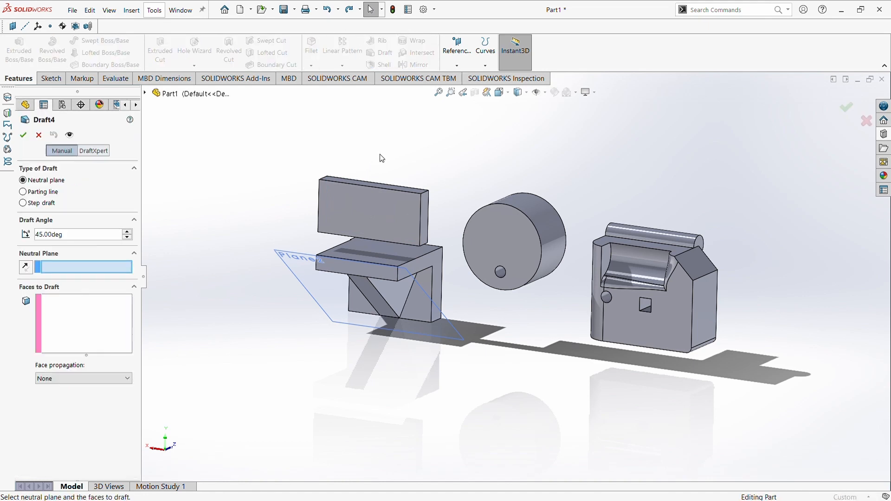
click(366, 199)
middle_drag(444, 200, 441, 260)
click(425, 217)
click(408, 194)
click(405, 251)
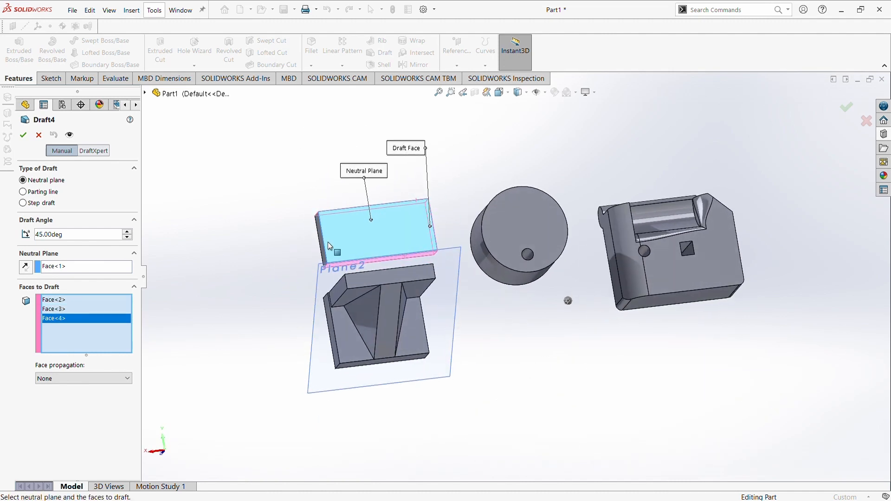
click(324, 243)
middle_drag(330, 249, 341, 287)
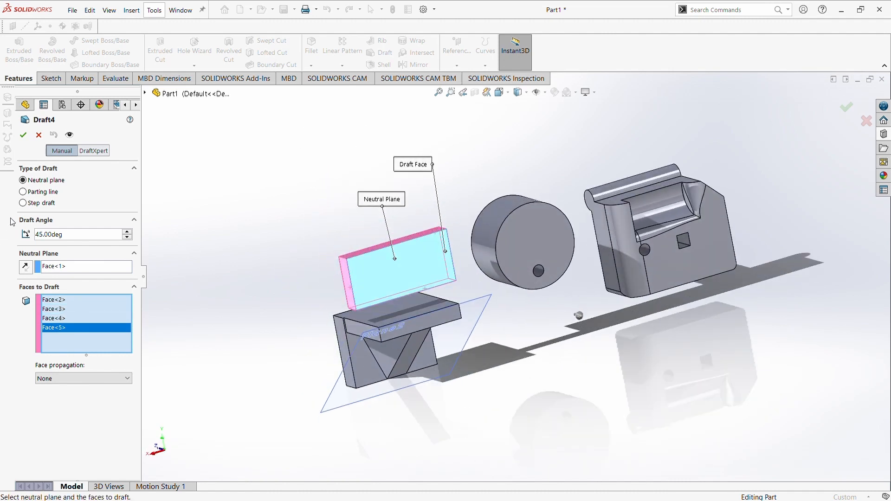
click(23, 135)
mouse_move(264, 254)
middle_down()
mouse_move(298, 225)
mouse_move(380, 274)
mouse_move(249, 247)
middle_up()
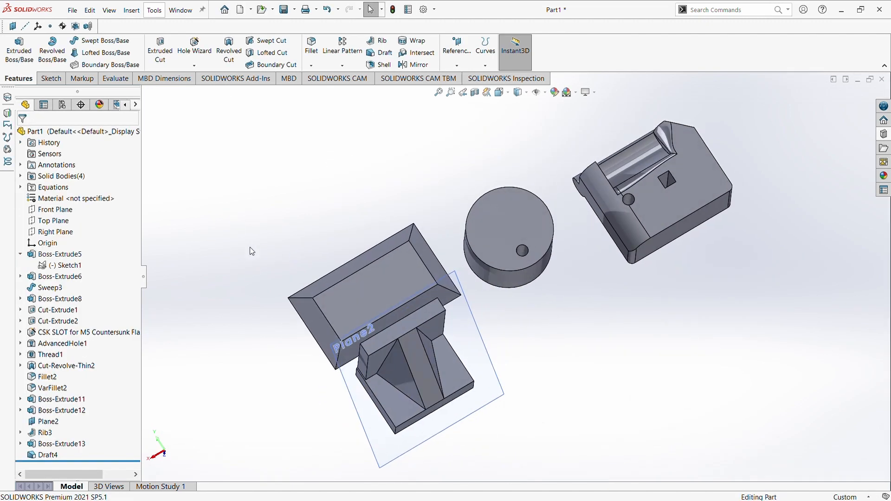
middle_drag(268, 301, 315, 306)
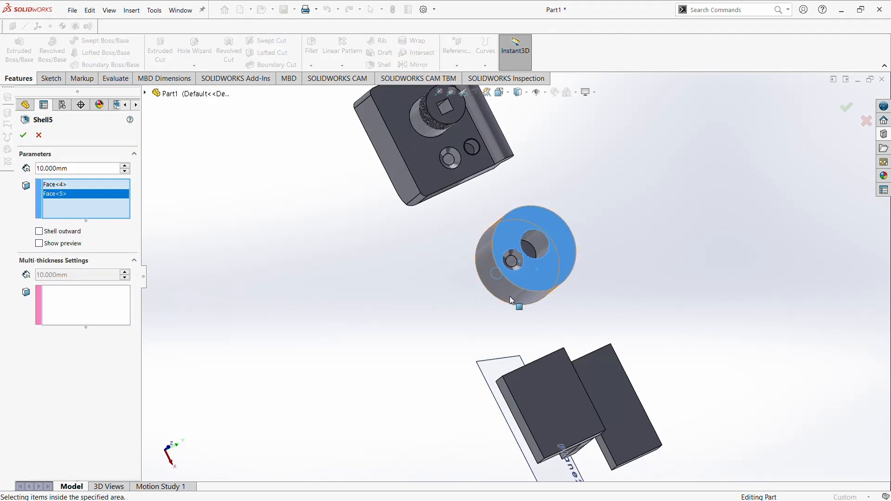
Complete the 10 mm shell of the cylindrical body by also removing its curved side face, and inspect it.
click(512, 301)
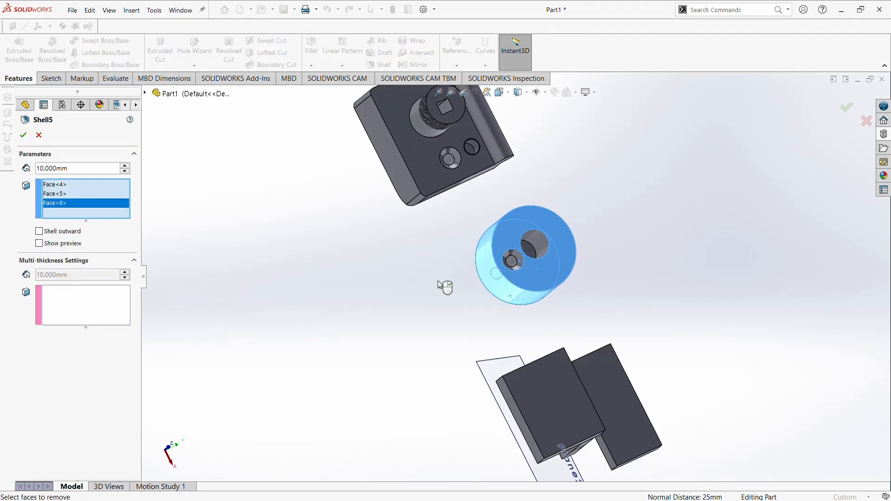
click(23, 135)
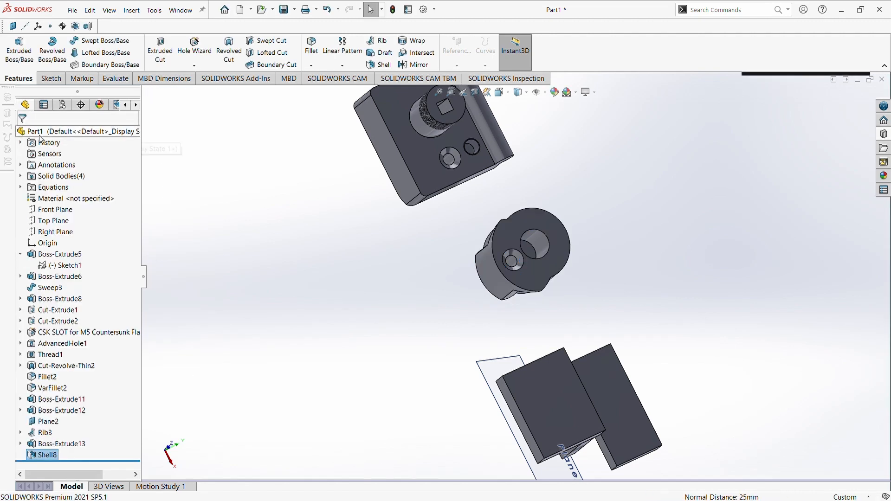
middle_drag(394, 263, 458, 280)
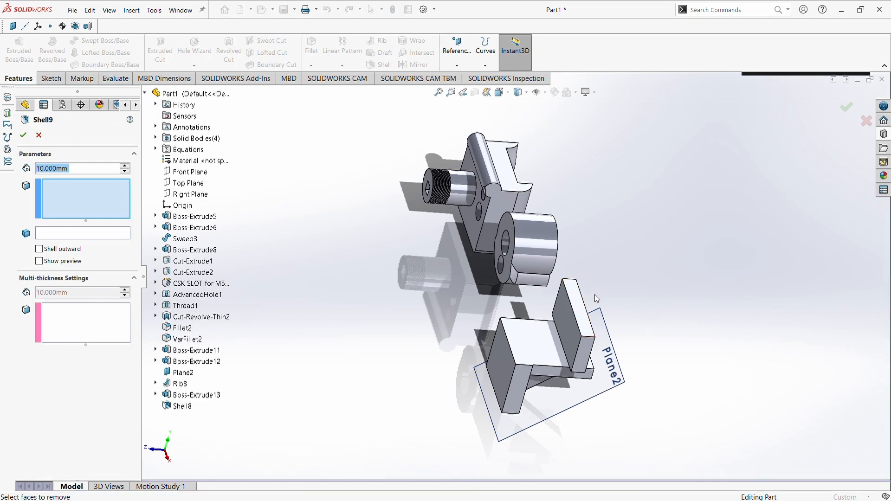
Try to shell the thin block with 10 mm walls, removing the top and one large face and adding an end face.
middle_drag(598, 301, 570, 300)
click(497, 296)
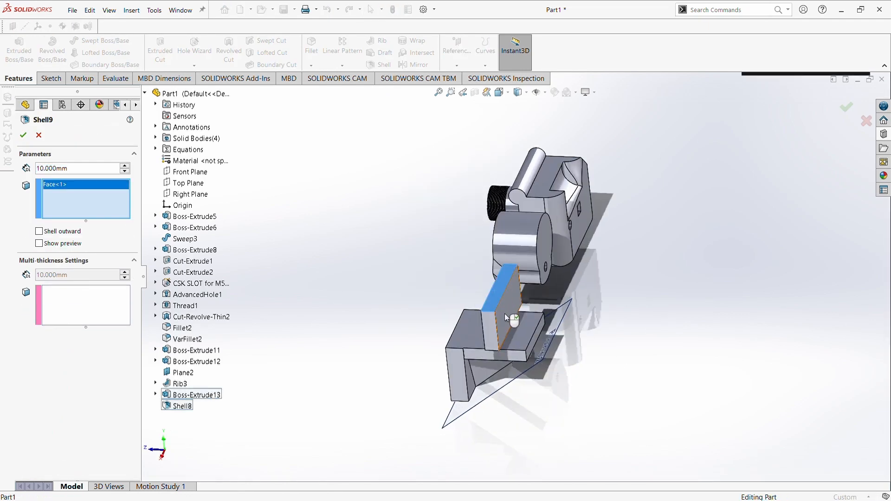
click(505, 313)
click(23, 135)
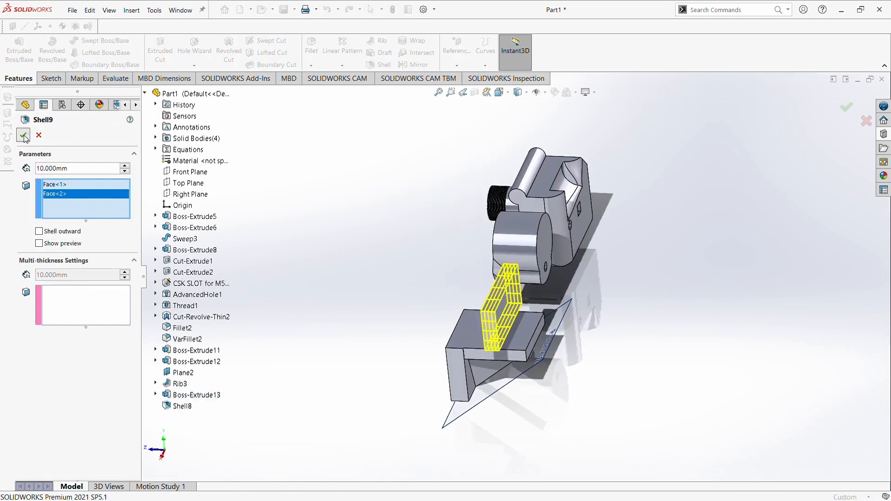
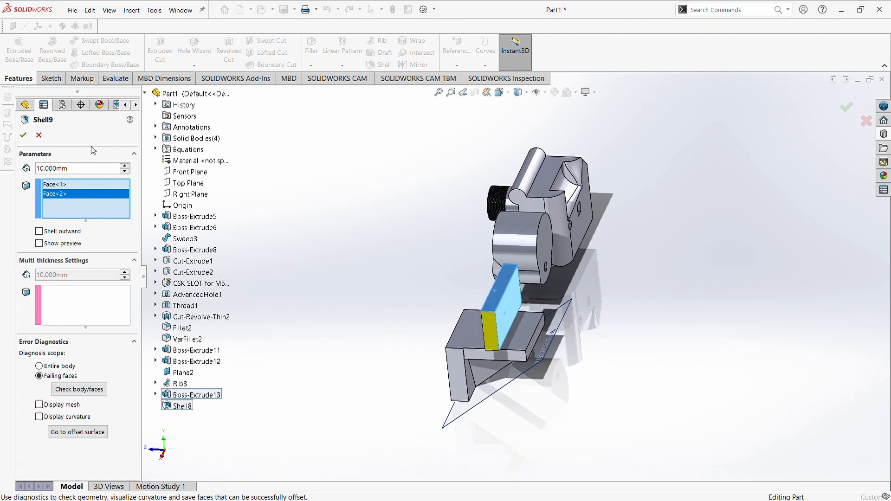
click(95, 208)
click(493, 334)
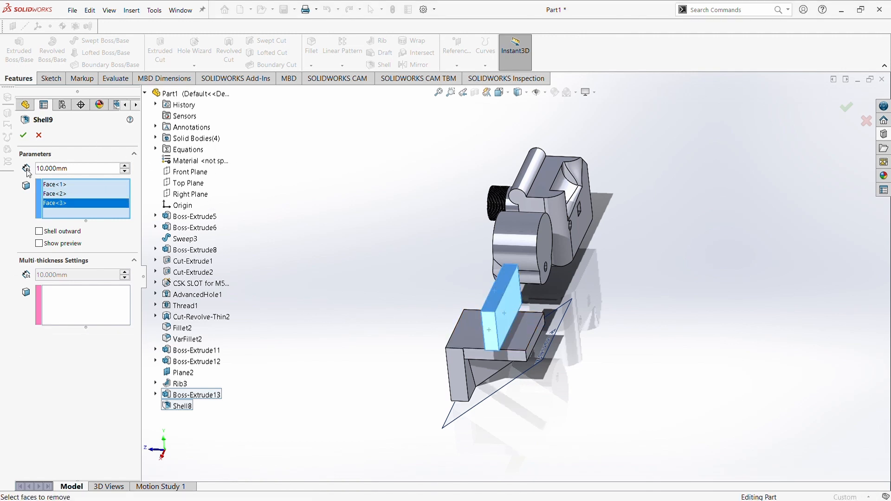
click(26, 139)
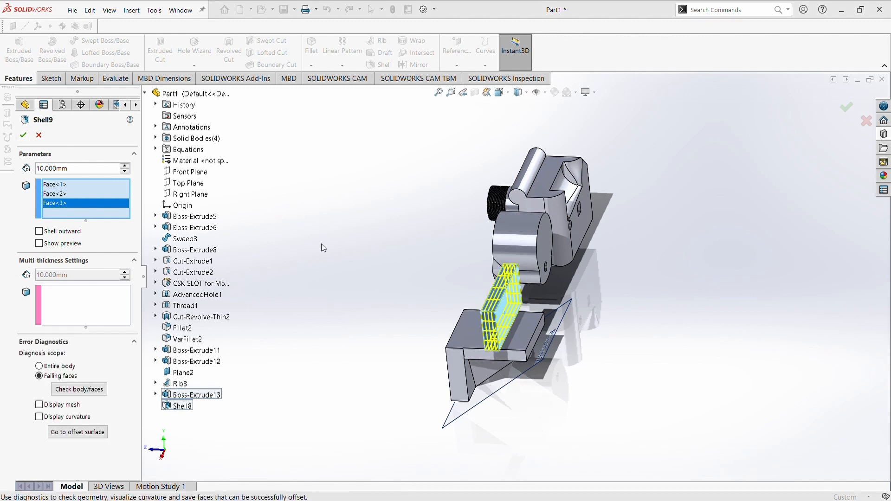
Add the block's opposite large face to the removed faces, complete the 10 mm shell, and inspect the body.
middle_drag(323, 248, 358, 255)
click(647, 332)
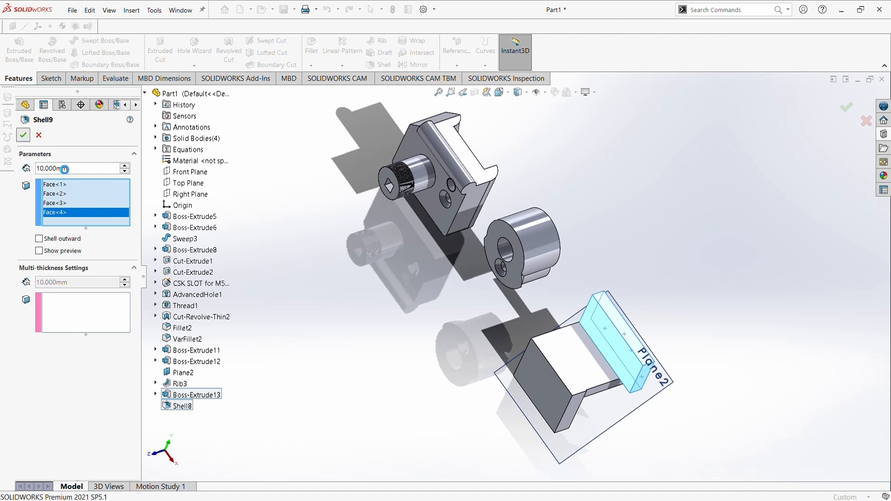
key(Return)
middle_drag(230, 301, 302, 344)
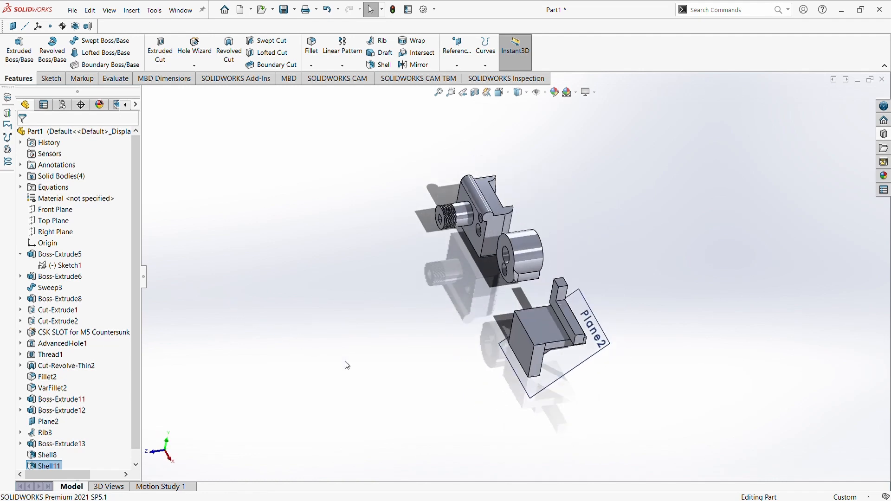
middle_drag(470, 383, 521, 405)
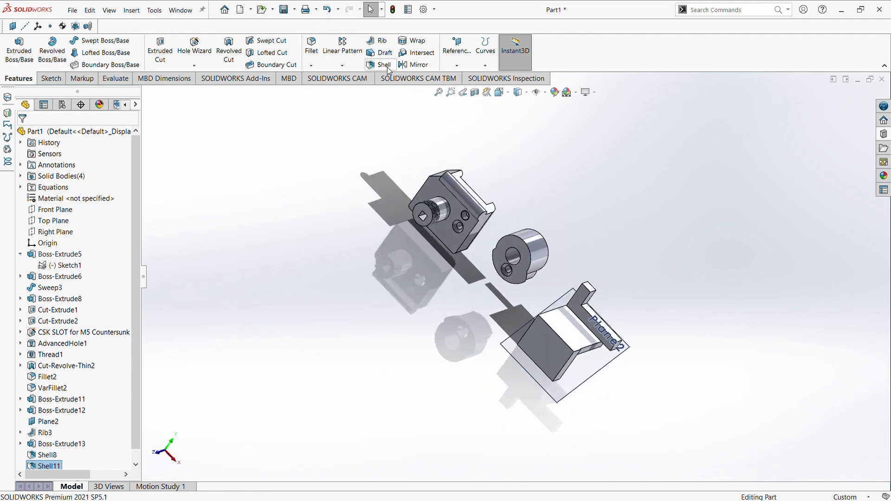
Start a sketch on a flat body face and draw a rectangle about 83 mm tall in the empty area below the bodies.
click(51, 79)
click(14, 47)
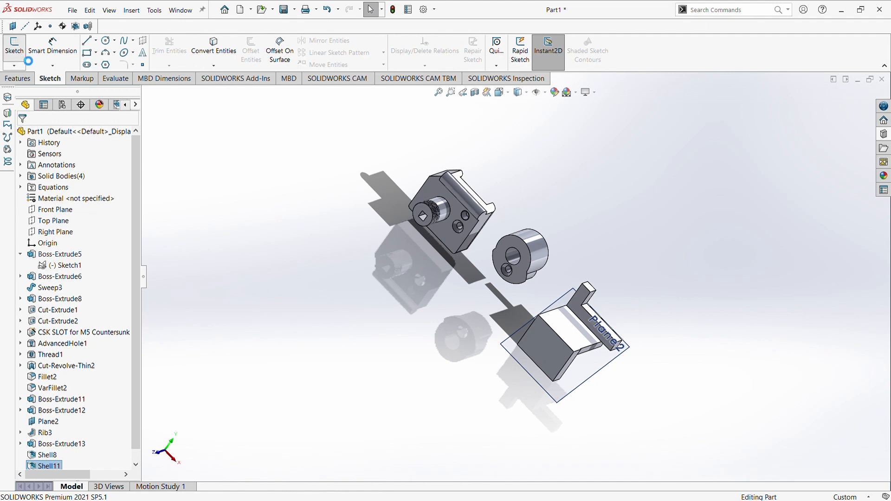
click(603, 356)
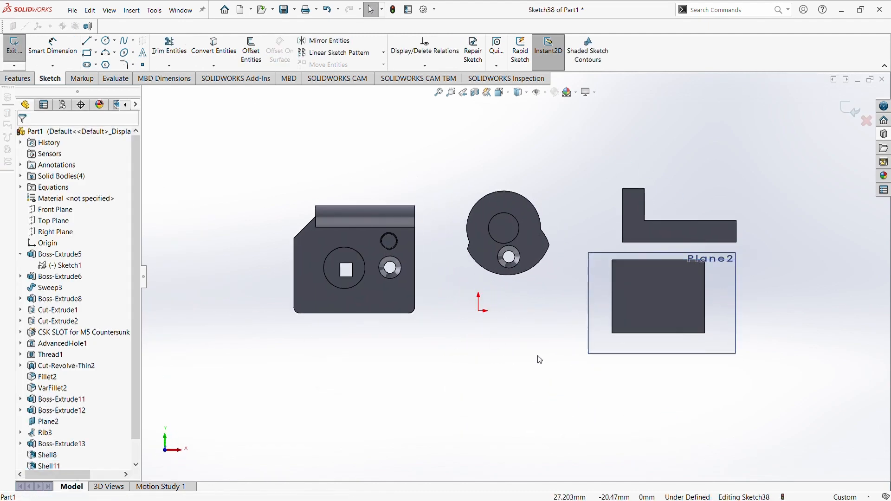
scroll(539, 360, up, 2)
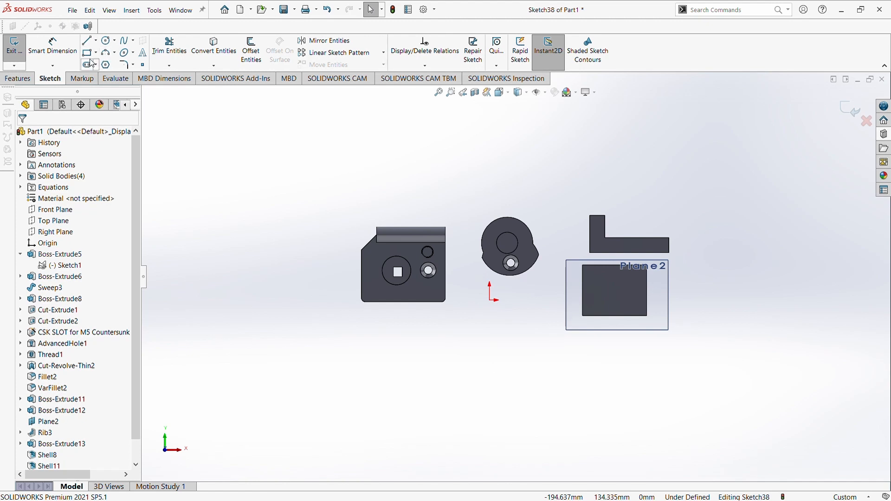
click(386, 325)
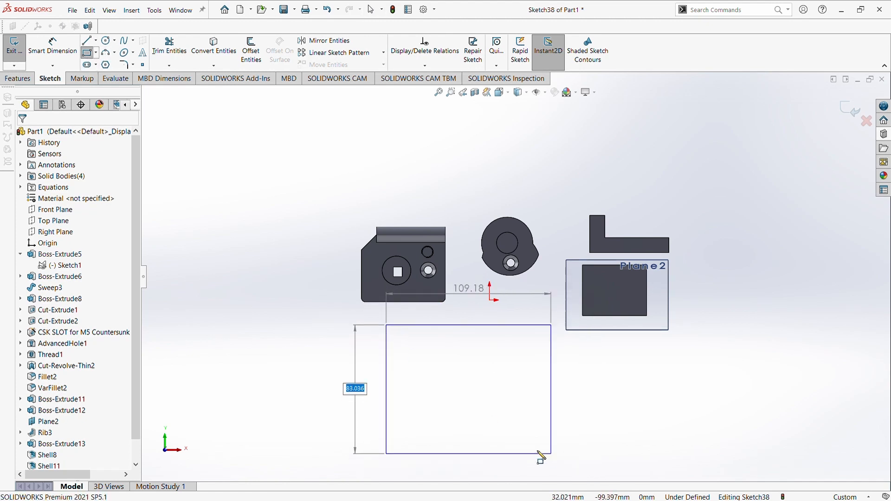
click(532, 453)
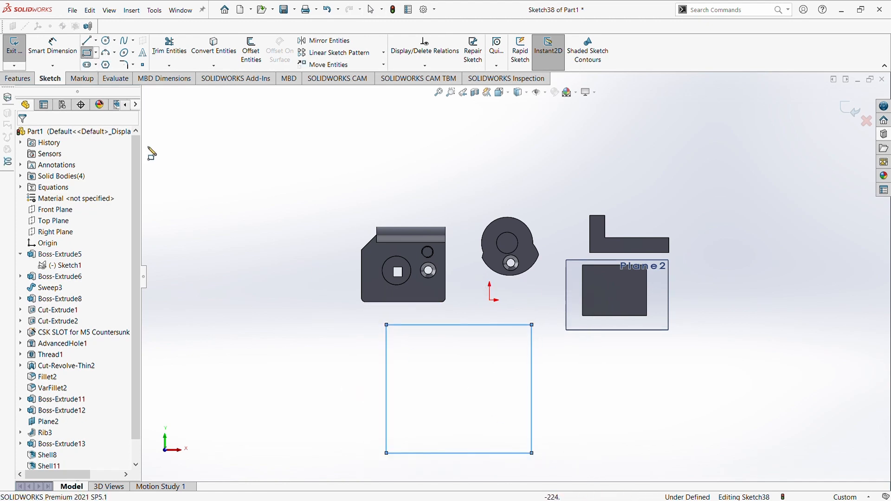
Extrude the rectangle below the bodies into a 50 mm thick block.
click(21, 78)
click(69, 227)
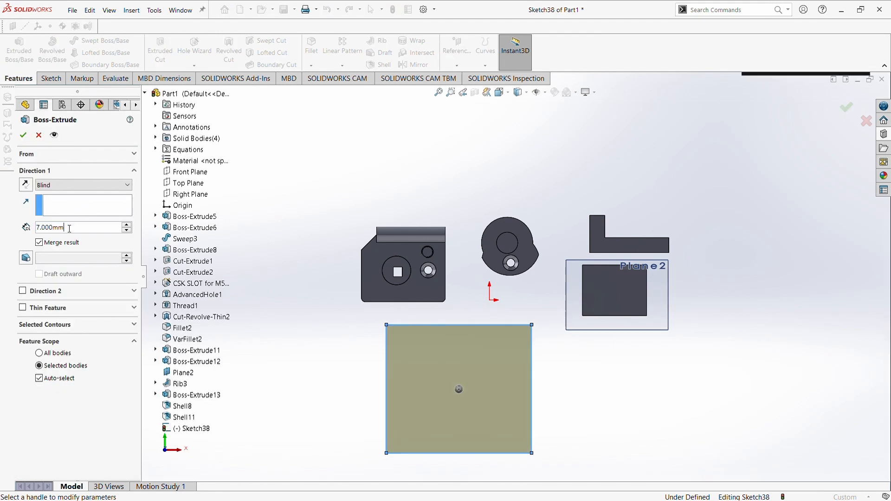
text(50)
key(Return)
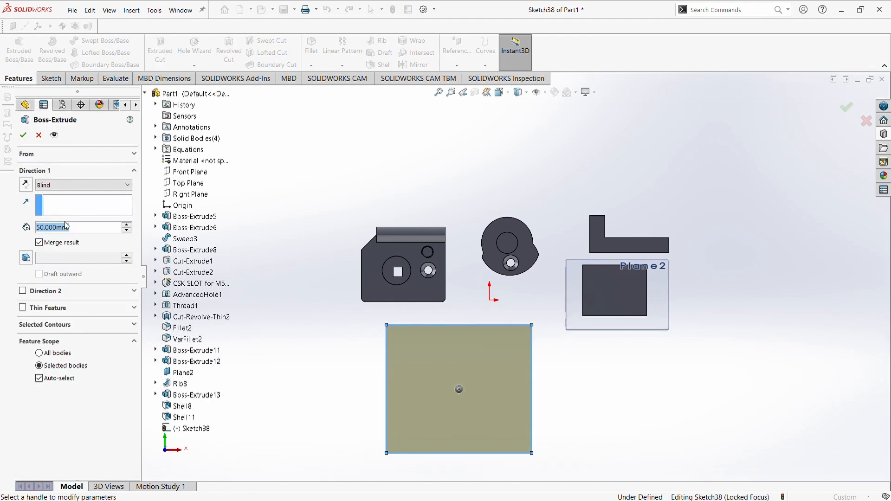
click(23, 135)
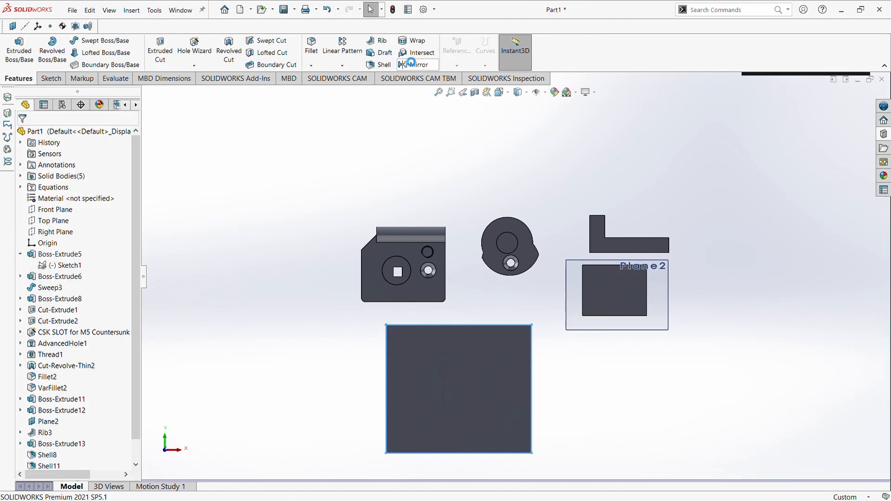
Shell the new block with 10 mm walls, removing its large front face, and inspect the hollow.
click(379, 65)
click(459, 358)
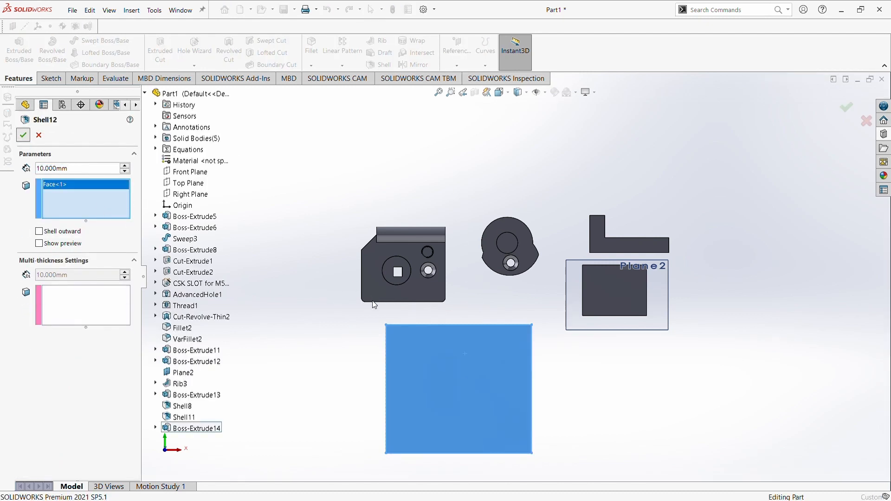
middle_drag(566, 400, 567, 376)
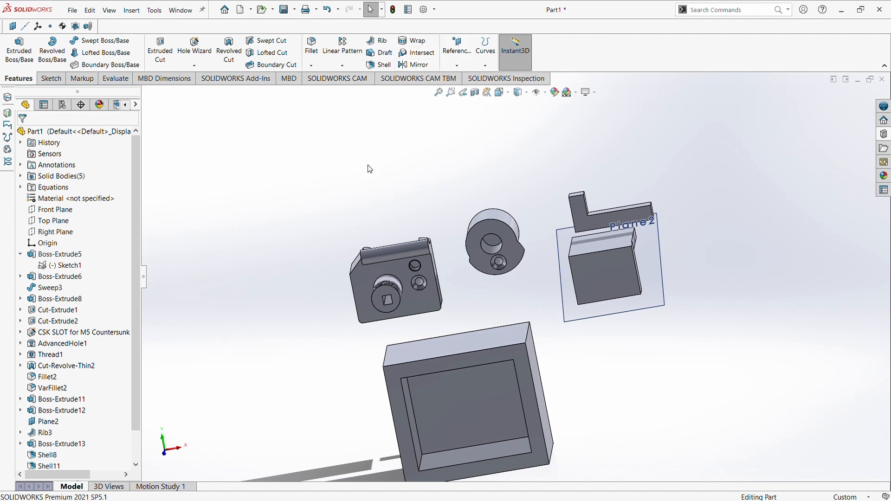
Start a Wrap feature on the block's closed back face and sketch a circle near the middle of that face.
click(433, 44)
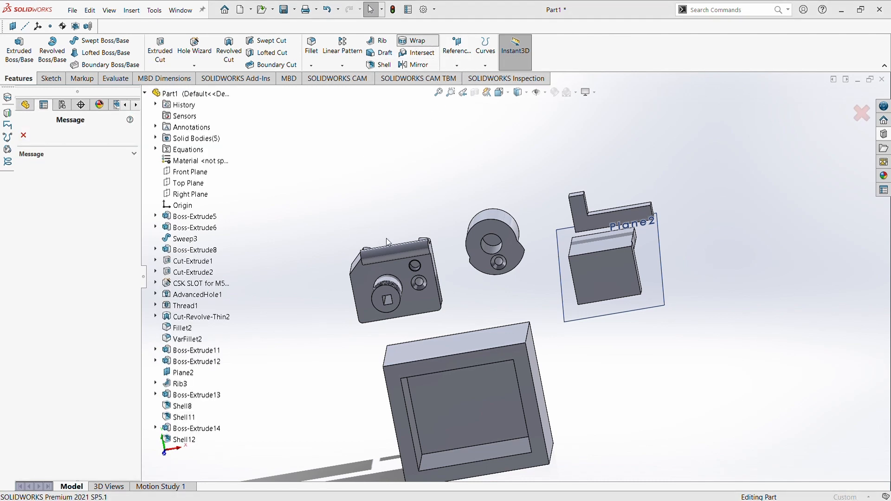
middle_drag(494, 299, 503, 358)
click(503, 358)
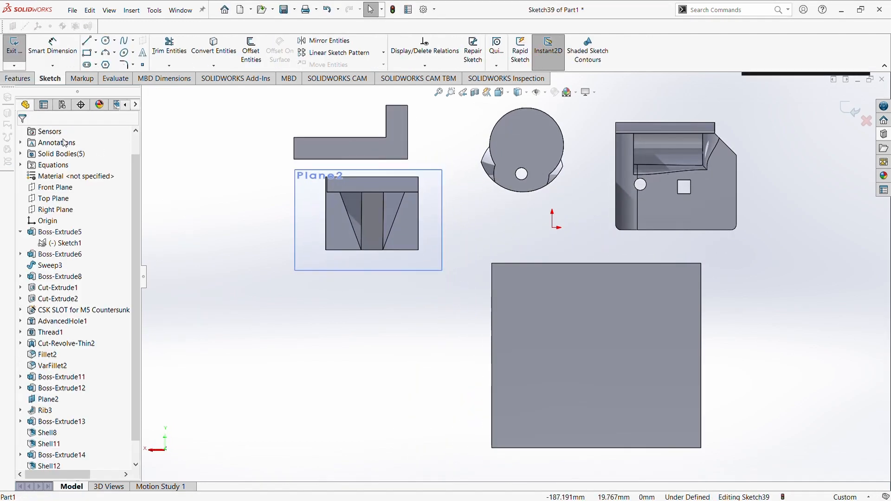
click(105, 42)
drag(606, 367, 629, 388)
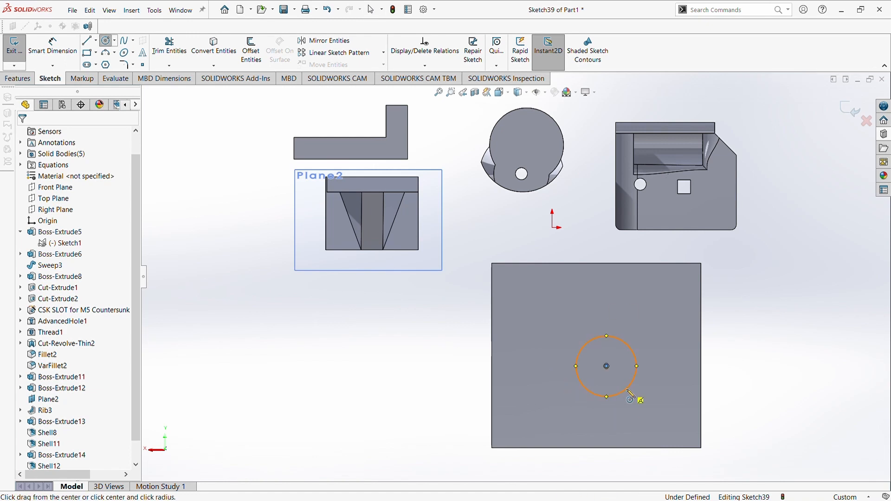
click(15, 50)
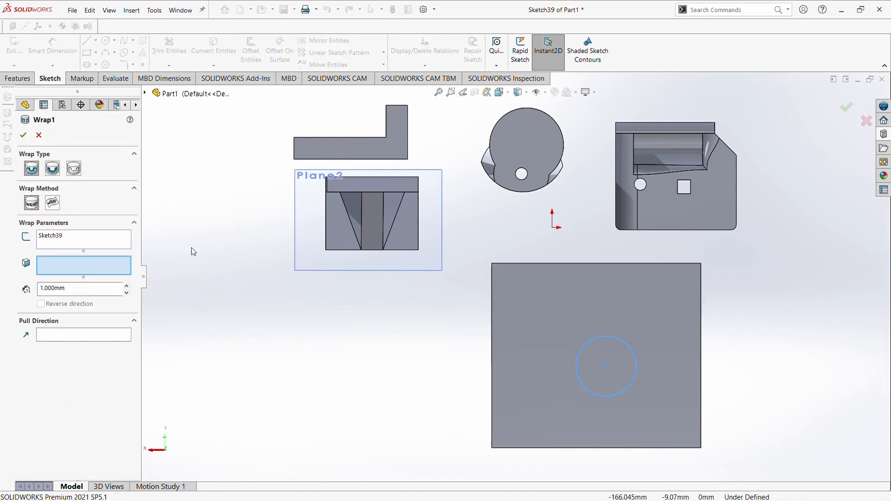
Wrap the circle onto the block's back face with a 1 mm thickness, and inspect the feature.
click(578, 374)
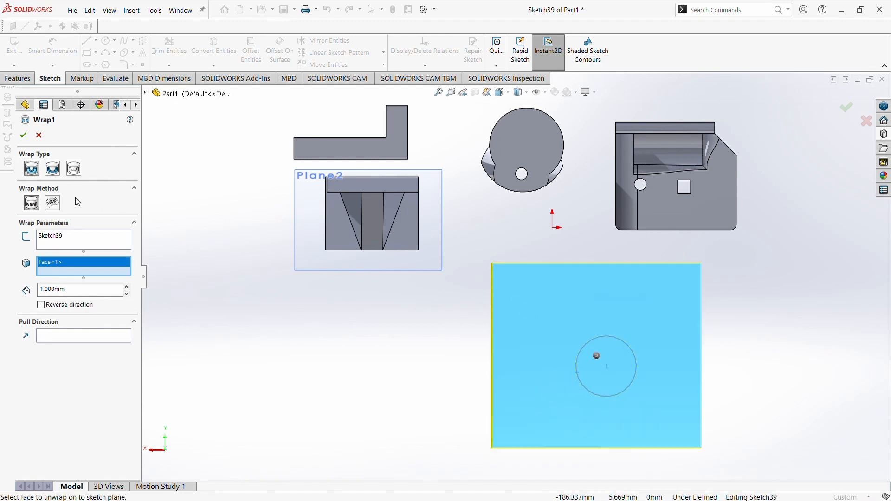
middle_drag(506, 370, 563, 352)
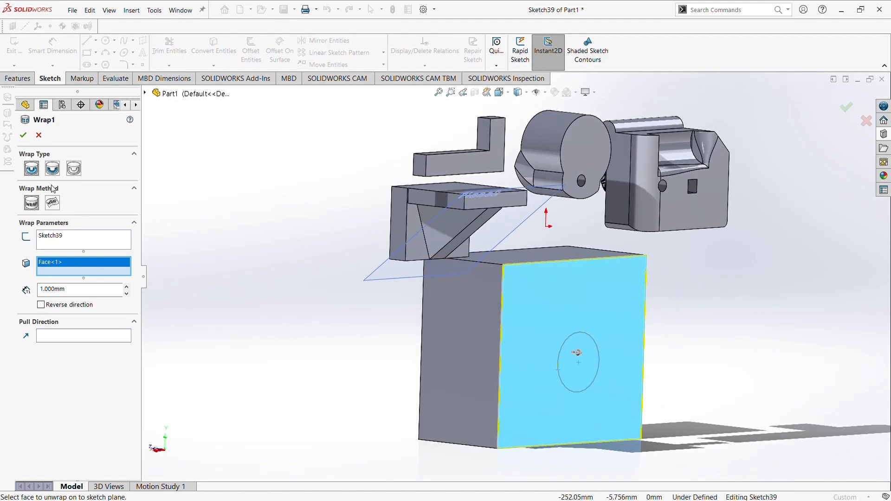
click(74, 170)
click(35, 171)
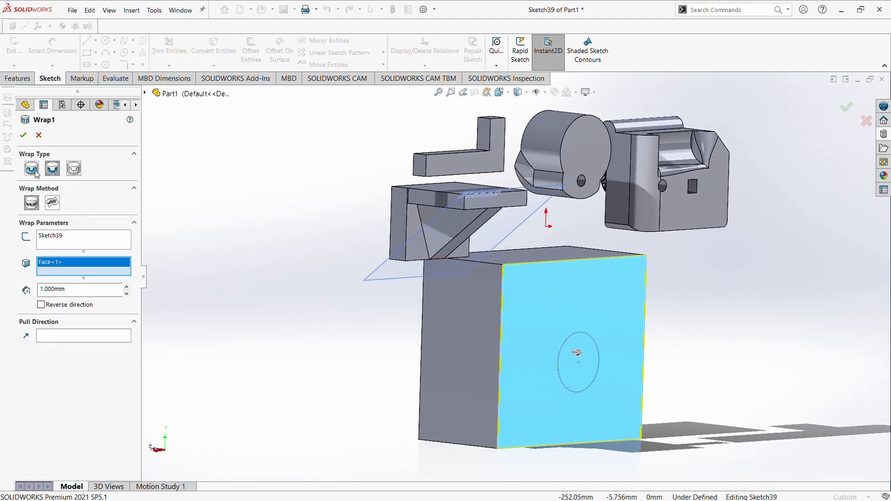
click(34, 207)
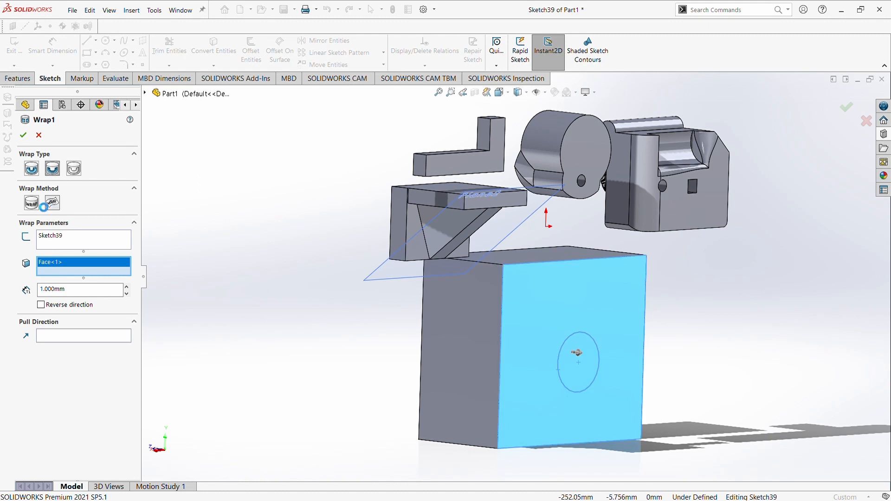
click(22, 135)
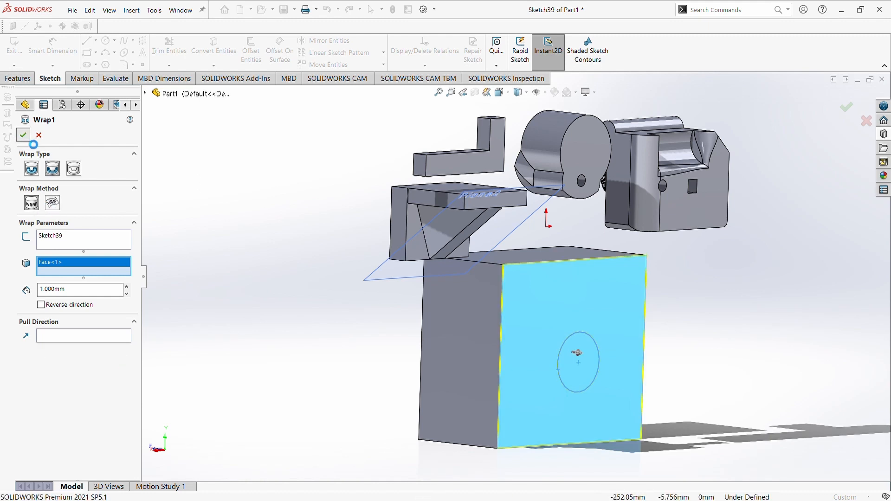
mouse_move(331, 302)
middle_down()
mouse_move(289, 283)
mouse_move(703, 397)
mouse_move(608, 345)
middle_up()
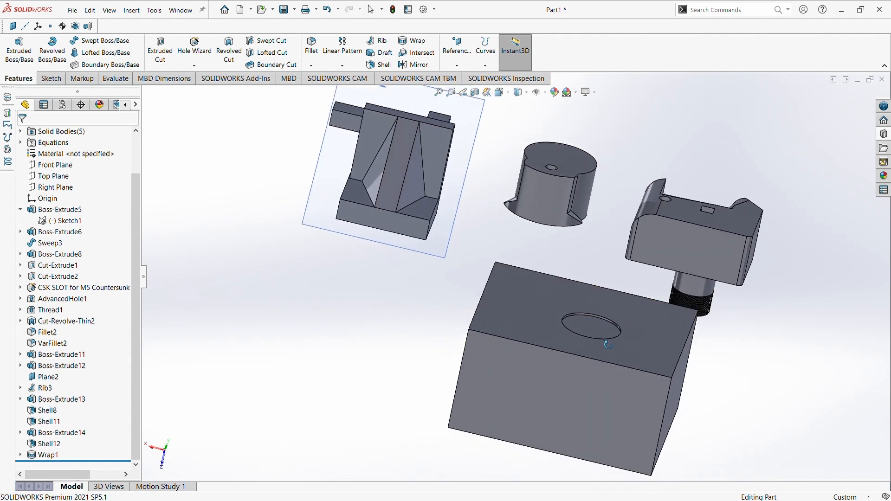
middle_drag(735, 396, 729, 373)
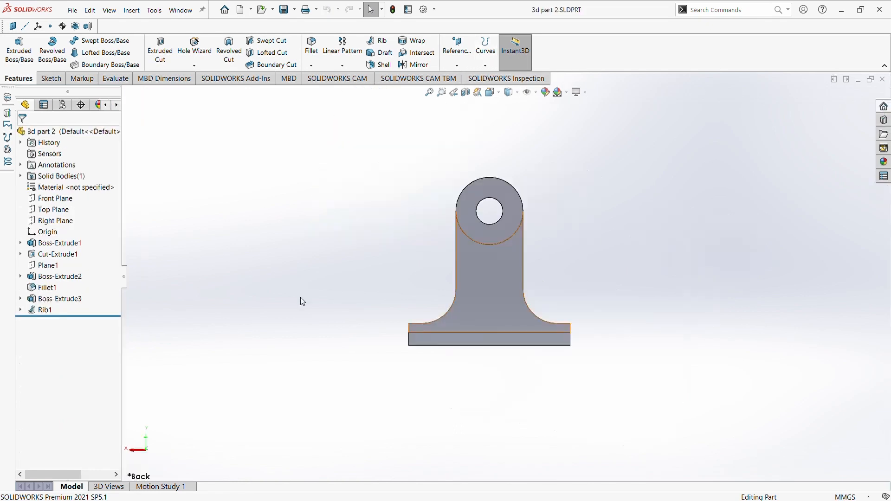
In 3d part 2, start a sketch on the bracket's base top face and draw a rectangle about 37 mm tall beside the bracket.
mouse_move(525, 232)
middle_down()
mouse_move(485, 320)
mouse_move(421, 418)
mouse_move(207, 159)
mouse_move(592, 371)
mouse_move(620, 362)
middle_up()
scroll(743, 302, down, 1)
scroll(833, 295, up, 2)
scroll(847, 276, down, 2)
click(43, 78)
click(15, 51)
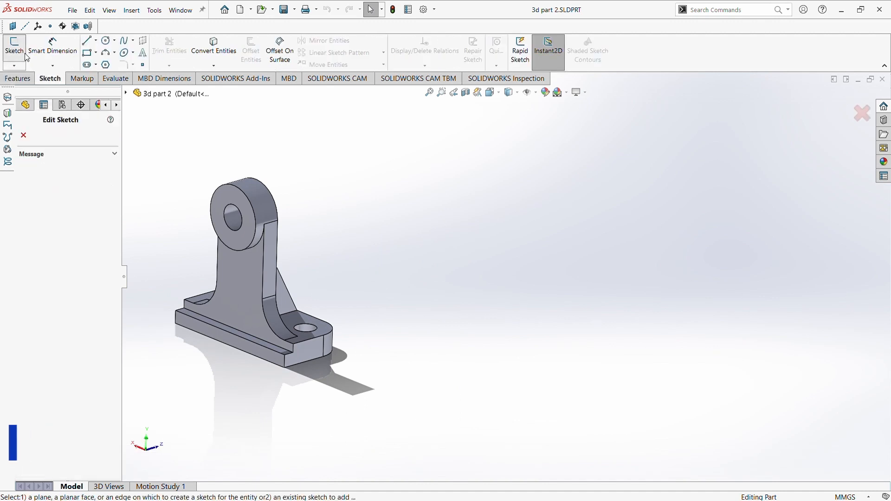
click(301, 318)
scroll(558, 284, up, 5)
scroll(779, 292, down, 2)
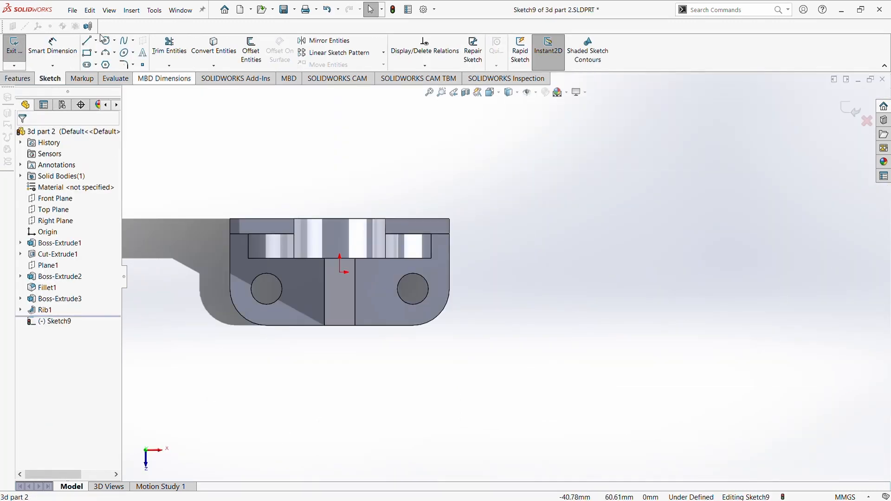
click(87, 53)
mouse_move(595, 219)
mouse_down()
mouse_move(663, 251)
mouse_move(688, 324)
mouse_move(828, 338)
mouse_move(821, 331)
mouse_up()
Dimension the rectangle to 72 mm wide and 35 mm high.
click(52, 46)
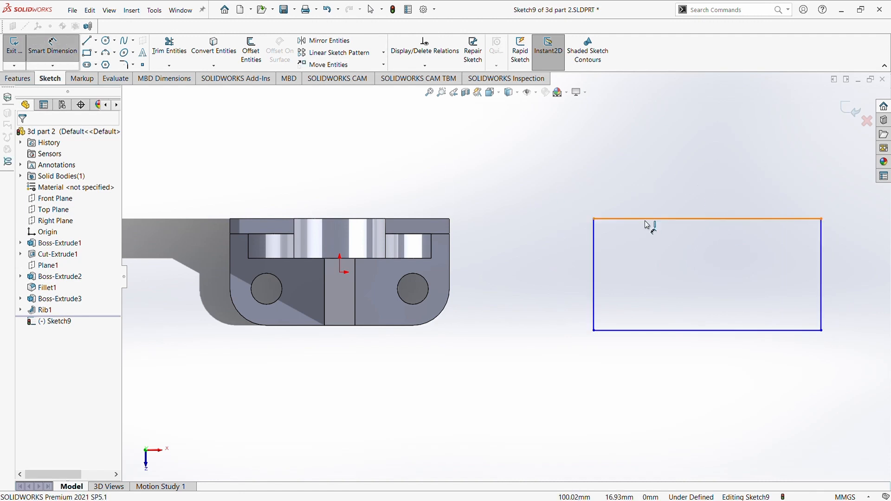
click(643, 219)
click(637, 189)
text(72)
key(Return)
click(593, 277)
click(543, 282)
text(35)
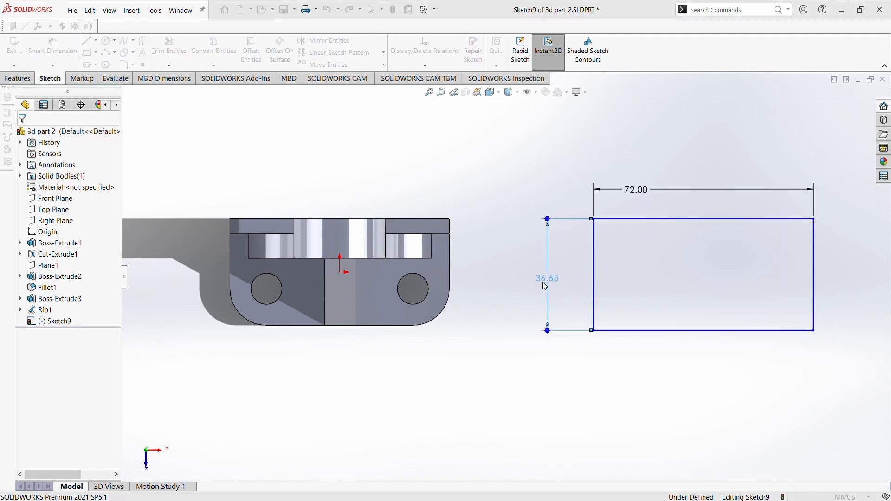
key(Return)
Round the rectangle's two lower corners with 10 mm sketch fillets and finish the sketch.
click(125, 65)
click(594, 326)
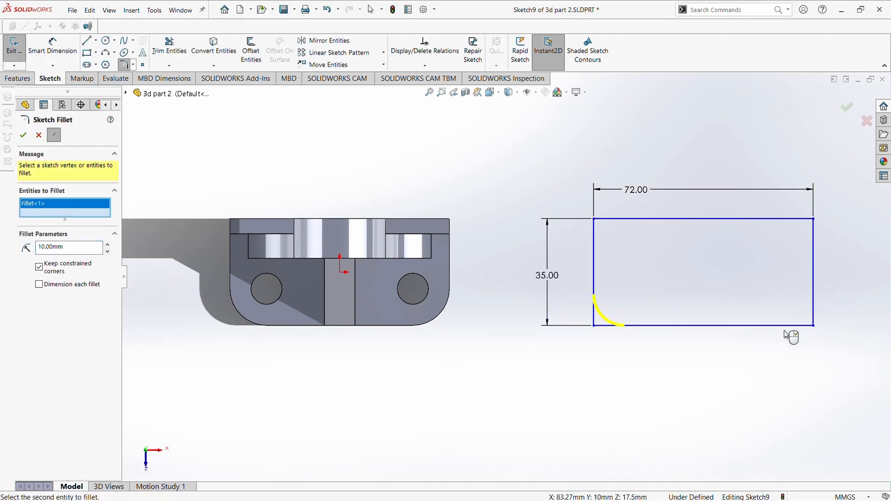
click(814, 325)
click(24, 135)
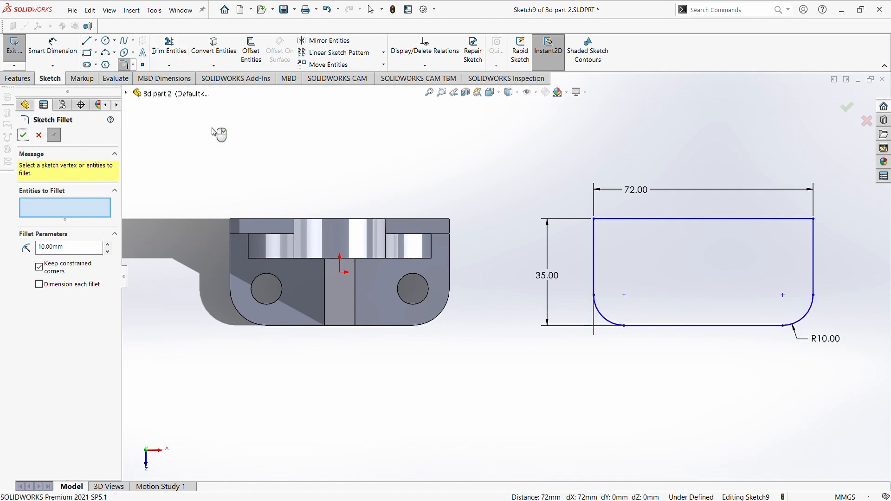
click(57, 49)
click(14, 46)
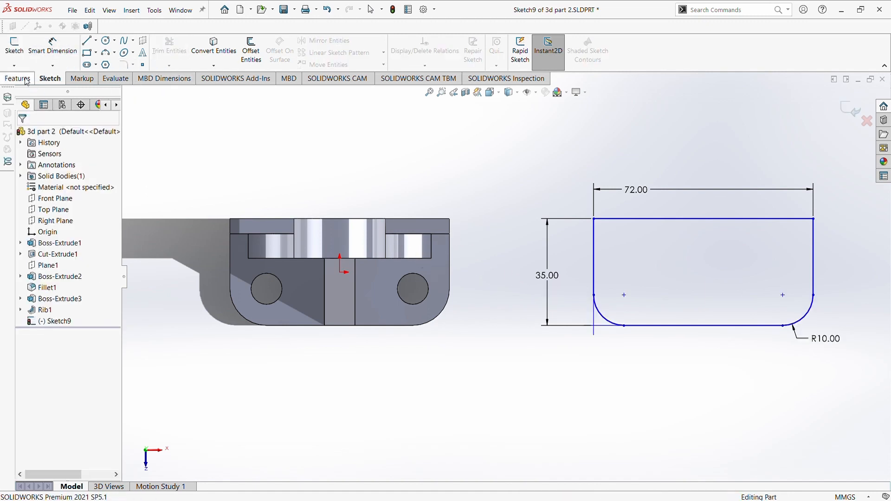
Extrude the rounded profile 10 mm into a separate plate and clear the selection.
click(17, 78)
click(19, 50)
click(24, 135)
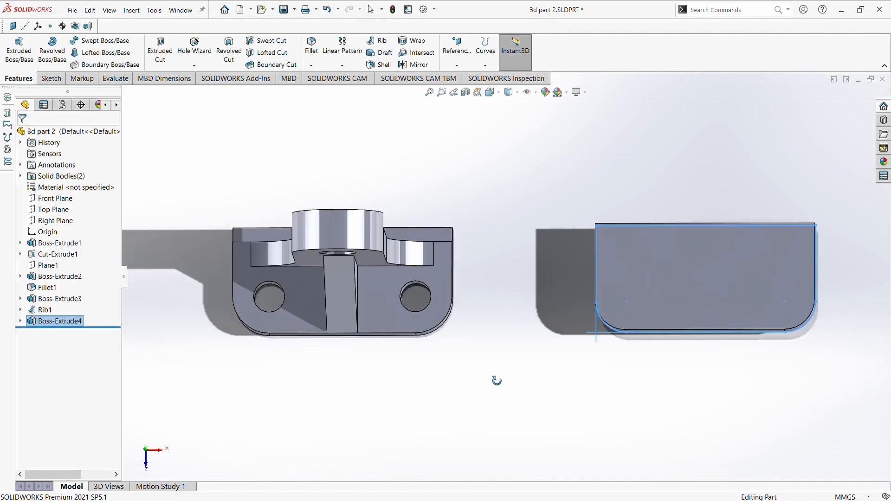
middle_drag(495, 380, 510, 325)
click(864, 339)
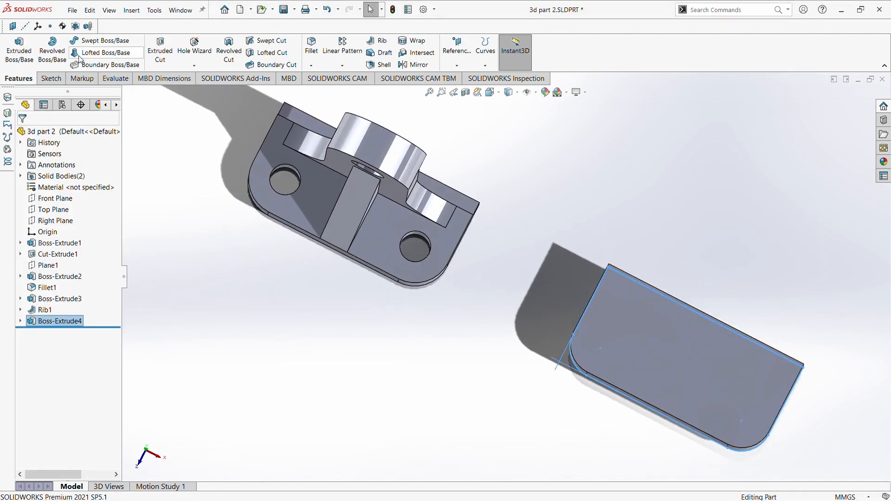
Start a sketch on the new plate's flat face and draw a full-width rectangular strip along its straight long edge.
click(82, 54)
click(38, 135)
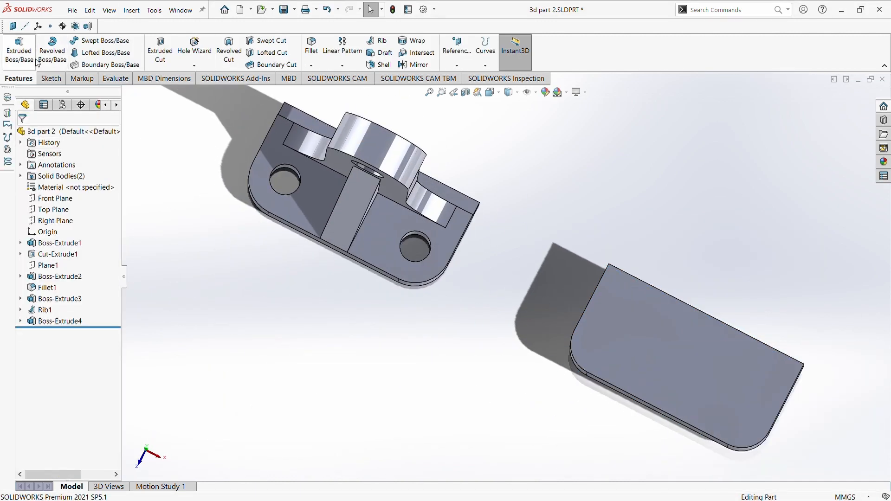
click(50, 78)
click(679, 361)
click(14, 46)
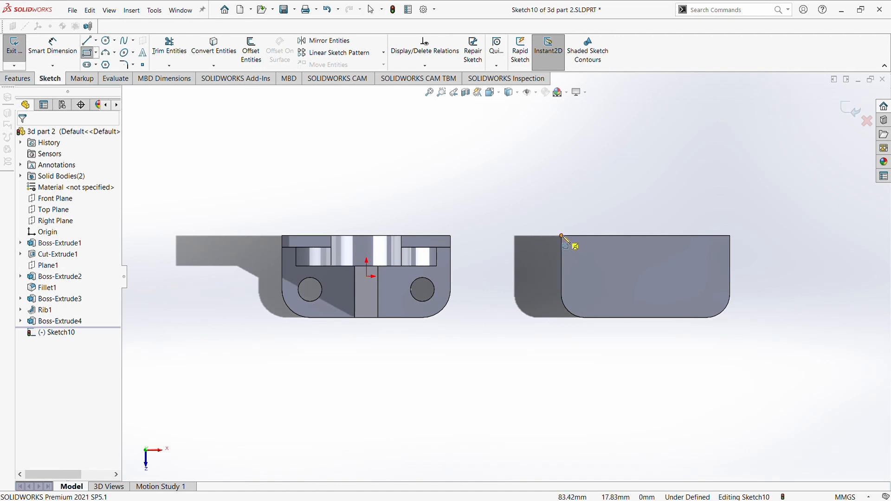
click(561, 236)
click(730, 252)
Set the width of the strip's short side to 5 mm.
click(53, 46)
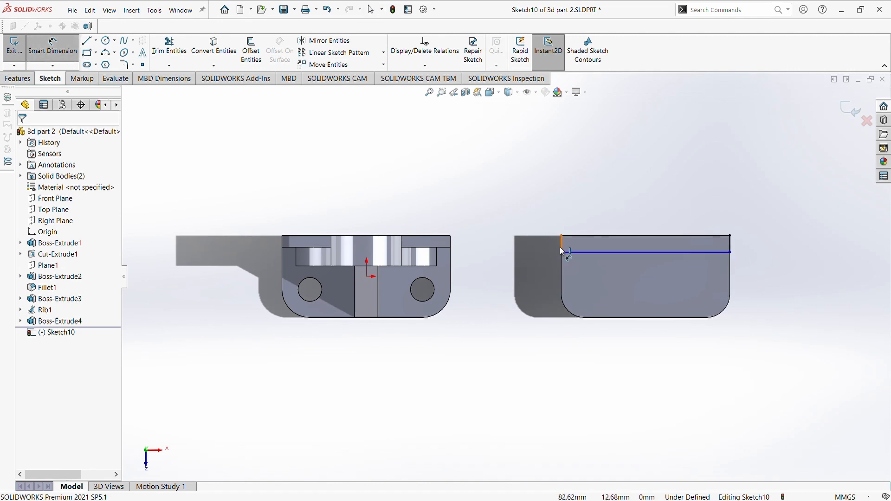
click(561, 248)
click(534, 244)
text(5)
key(Return)
click(481, 324)
Cut the strip 5 mm deep to form a step along the plate's straight edge.
click(17, 79)
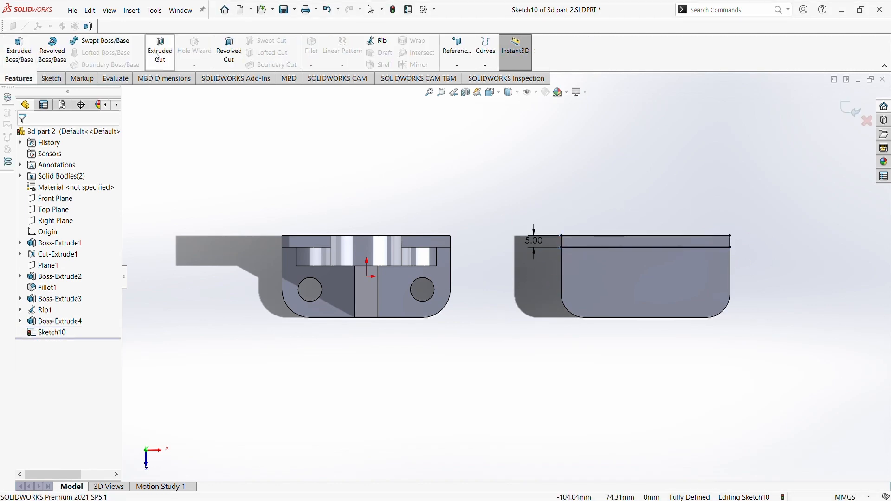
click(156, 56)
text(5)
key(Return)
key(Return)
click(269, 333)
mouse_move(372, 325)
middle_down()
mouse_move(306, 305)
mouse_move(422, 310)
middle_up()
Start a sketch on the plate's large face and draw two circles centred at the rounded corners.
click(52, 78)
click(17, 52)
click(655, 297)
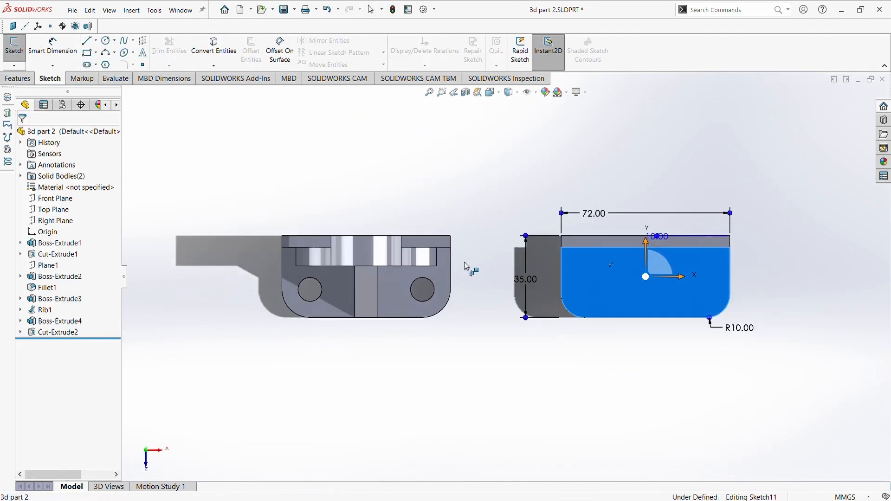
click(106, 40)
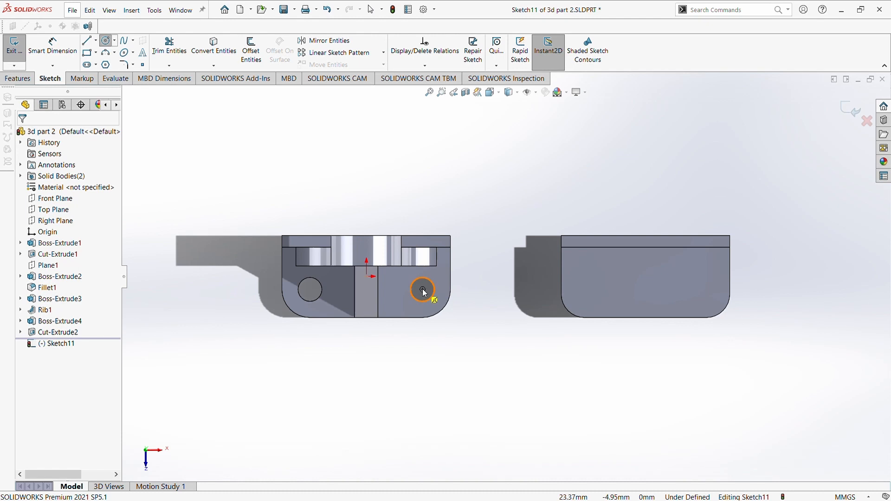
click(453, 307)
key(Escape)
click(585, 295)
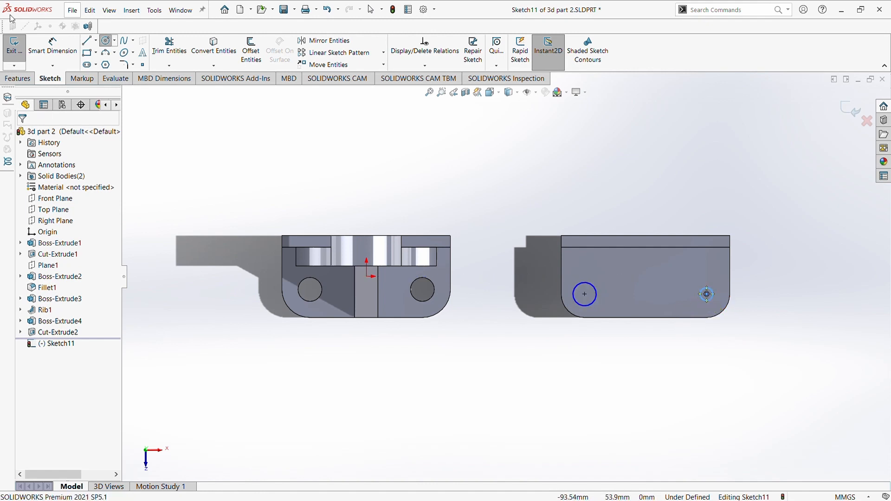
Dimension both circles on the plate to a 10 mm diameter.
click(53, 46)
click(573, 295)
click(528, 308)
key(Return)
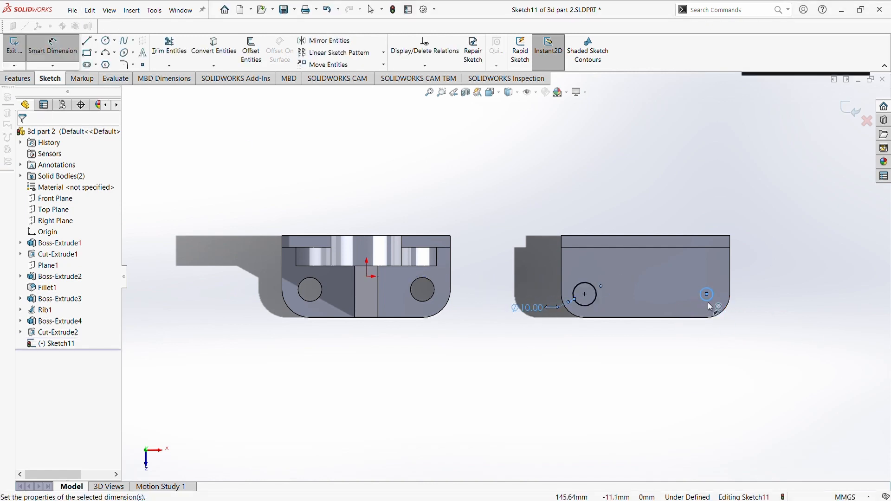
click(709, 303)
click(690, 359)
text(10)
key(Return)
Cut the two circles 10 mm deep to make holes in the plate.
click(18, 78)
click(164, 59)
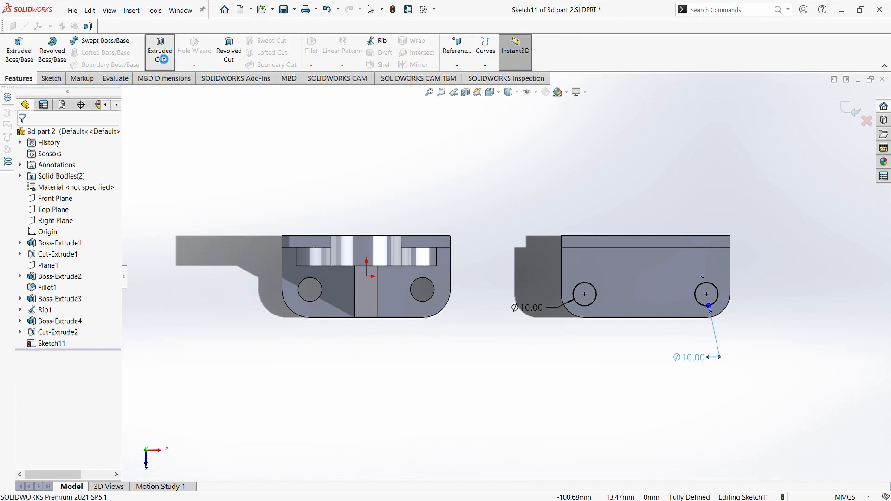
text(10)
click(24, 135)
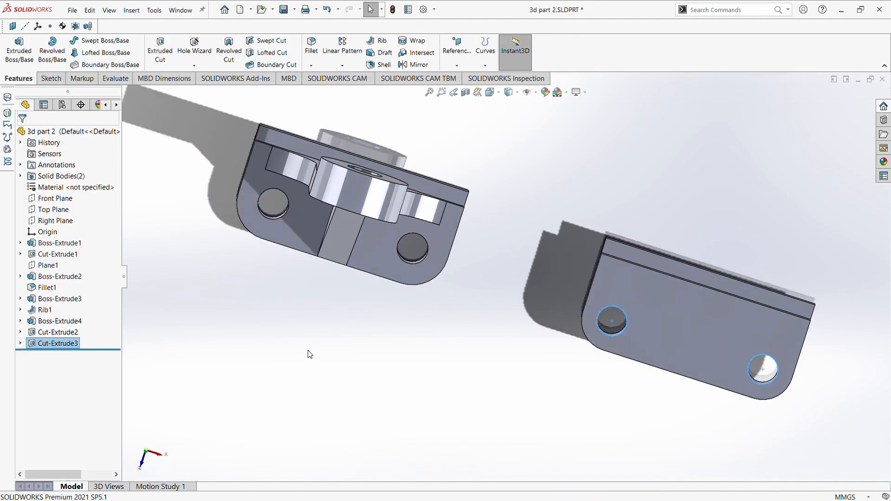
Start a sketch on the plate's stepped long side and draw an upright rectangle rising from its upper edge.
middle_drag(308, 353, 340, 361)
middle_drag(434, 419, 403, 239)
mouse_move(697, 373)
middle_down()
mouse_move(565, 314)
mouse_move(541, 337)
middle_up()
click(50, 78)
click(14, 48)
click(488, 421)
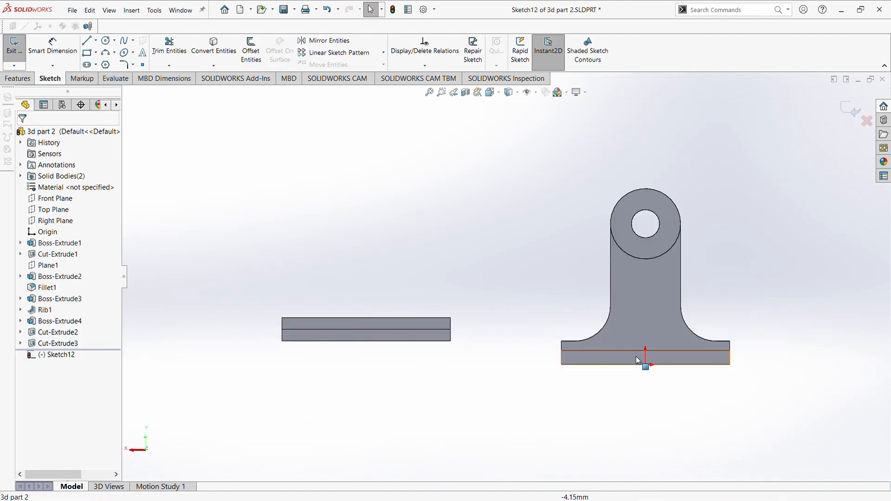
click(88, 54)
click(325, 318)
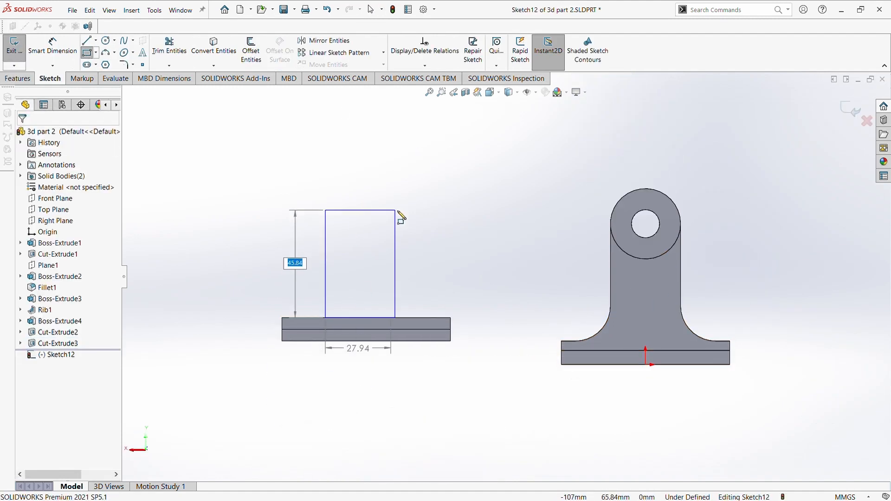
click(406, 173)
Dimension both vertical sides of the rectangle 21 mm from the plate's ends.
click(61, 53)
click(324, 319)
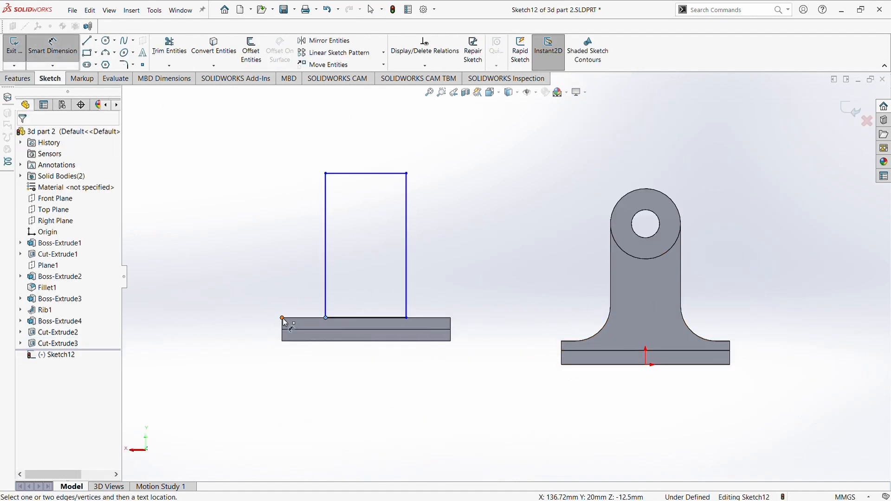
click(282, 321)
click(286, 291)
text(21)
key(Return)
click(406, 318)
click(452, 322)
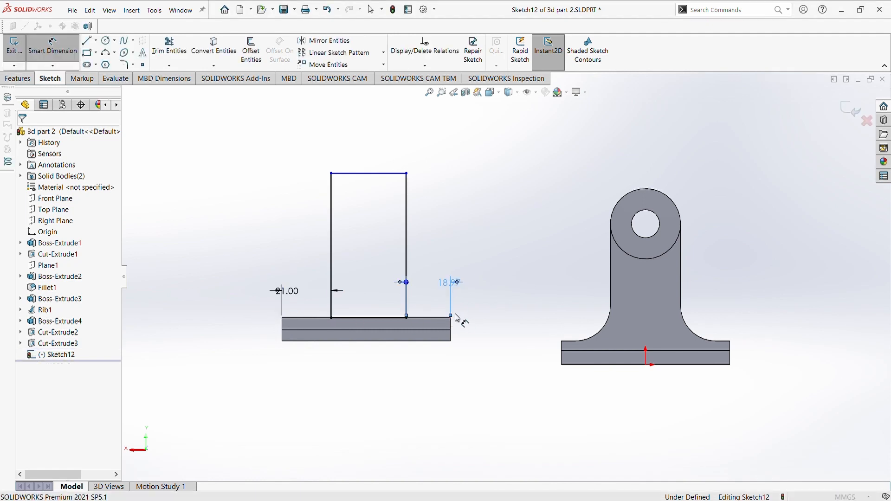
click(449, 282)
text(21)
key(Return)
Extrude the rectangle over the plate to form an upright wall.
mouse_move(458, 217)
middle_down()
mouse_move(636, 297)
mouse_move(457, 231)
middle_up()
click(19, 79)
click(19, 51)
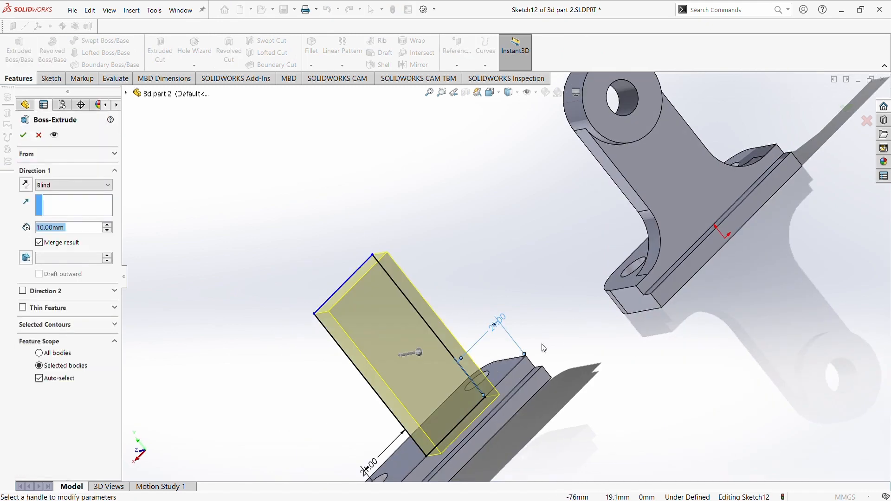
drag(569, 235, 489, 235)
click(22, 135)
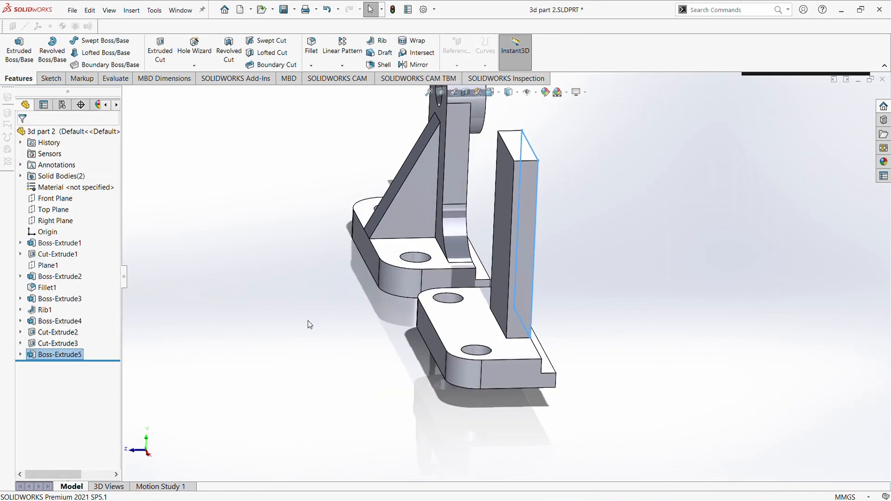
Start a face fillet between the wall's narrow side and the plate's upper face with a 15 mm radius.
middle_drag(308, 320, 277, 347)
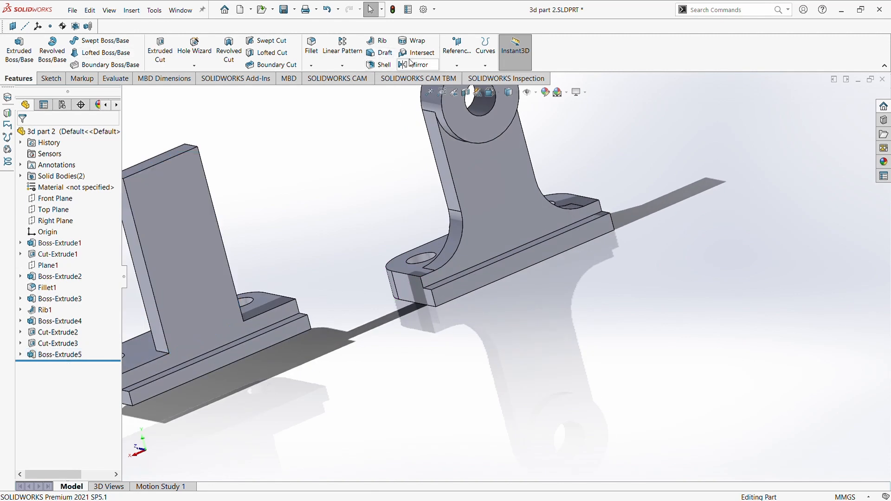
click(312, 47)
click(72, 183)
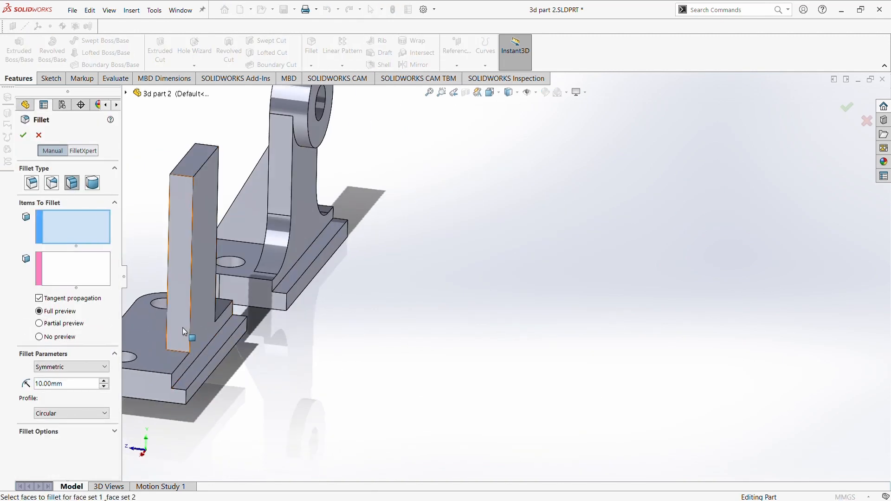
click(181, 279)
click(177, 371)
key(shift+Left)
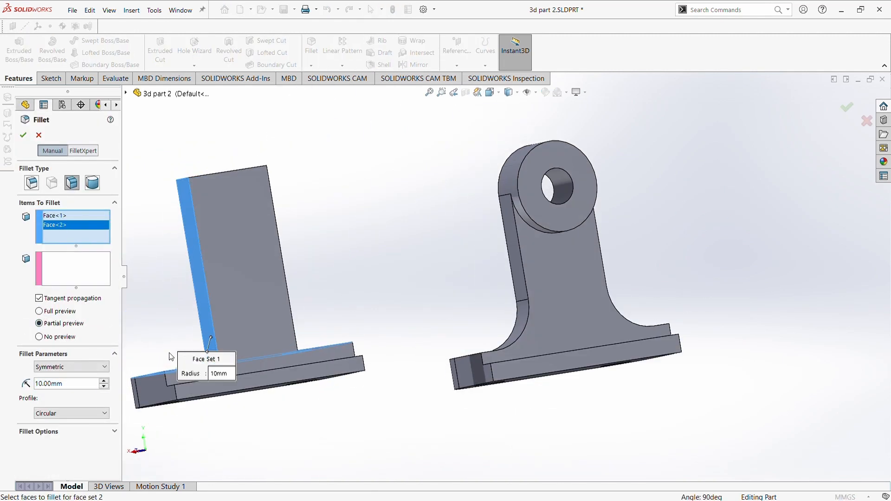
double_click(220, 374)
text(15)
Assign the wall side and the plate's upper face to separate face sets and create the fillet.
click(80, 280)
click(94, 237)
middle_drag(228, 381, 269, 429)
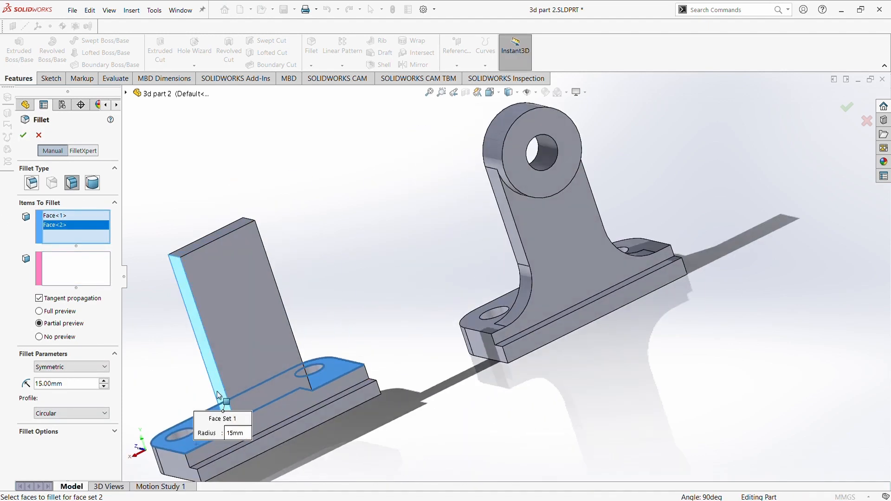
click(220, 396)
middle_drag(221, 400, 362, 426)
click(417, 385)
middle_drag(555, 459, 487, 449)
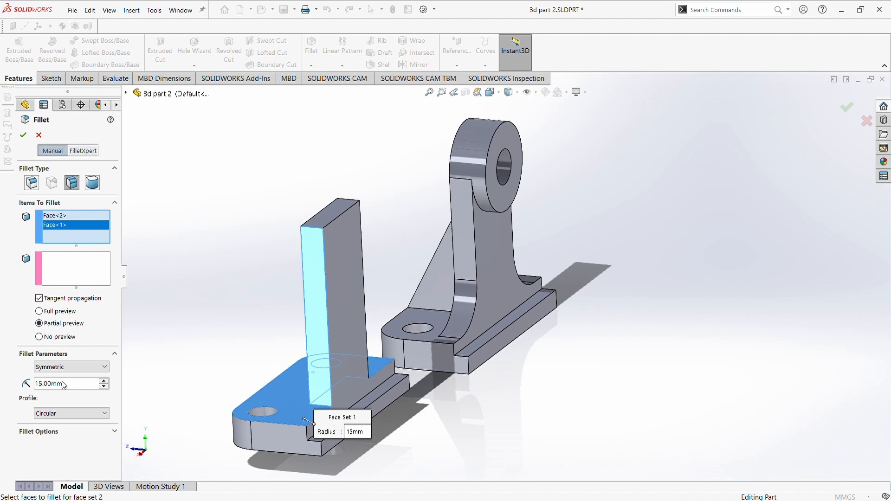
click(43, 312)
click(46, 275)
click(303, 416)
click(23, 135)
Add a matching 15 mm face fillet between the wall's opposite narrow side and the plate.
middle_drag(187, 382, 134, 381)
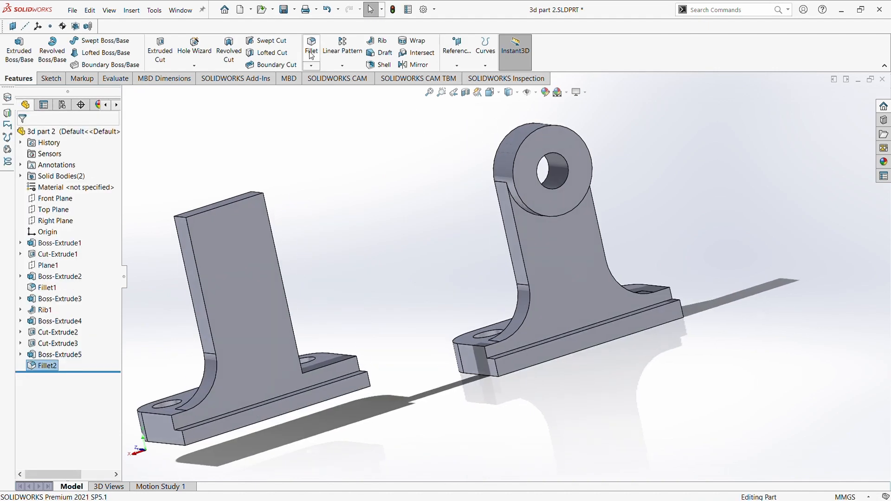
click(309, 52)
middle_drag(341, 455, 243, 478)
click(372, 313)
click(348, 303)
click(64, 224)
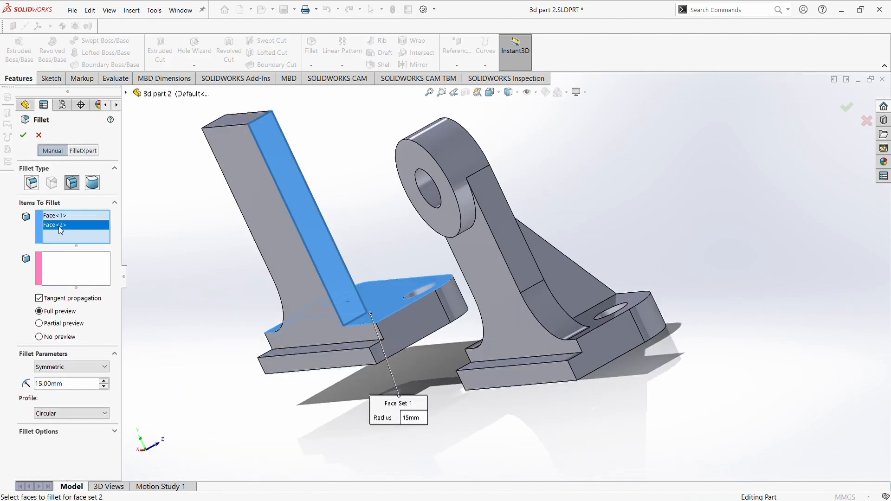
drag(65, 228, 65, 265)
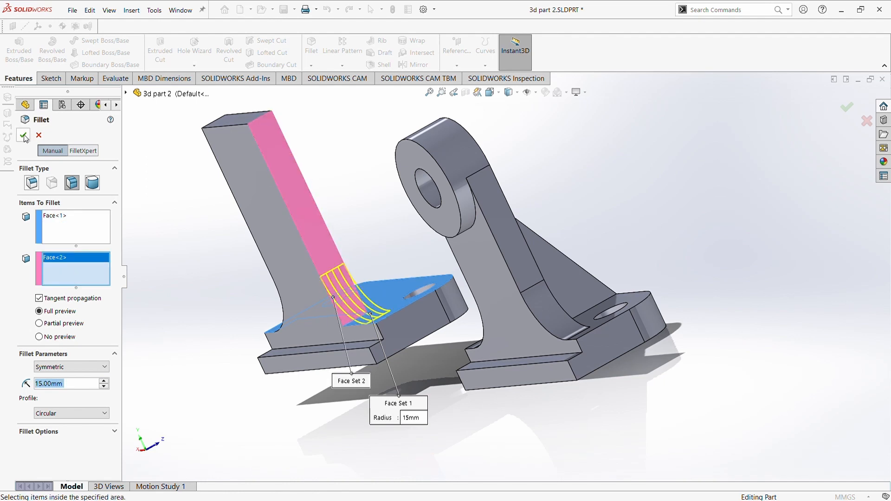
click(25, 135)
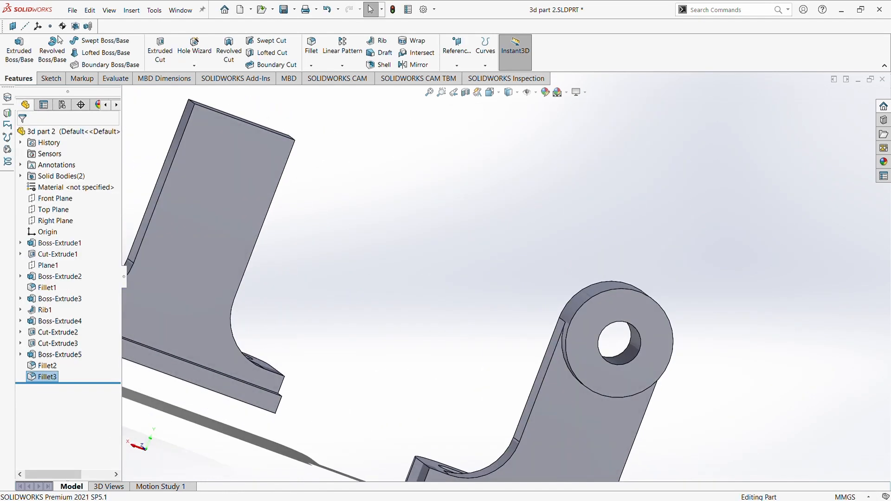
Start a sketch on the wall's front face and draw a circle centred at the midpoint of its upper edge.
click(51, 78)
click(235, 204)
click(11, 46)
right_drag(472, 238, 760, 231)
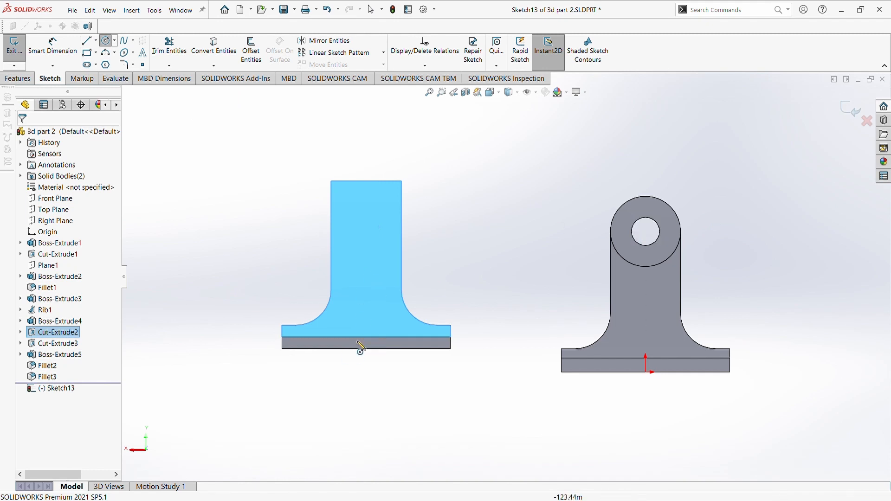
click(366, 181)
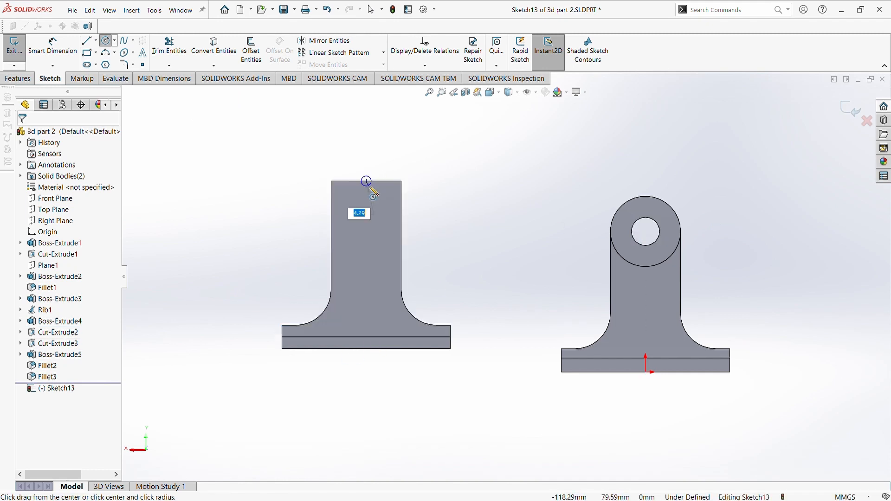
click(391, 203)
Dimension the circle on the wall to a 30 mm diameter.
click(53, 46)
click(336, 168)
click(314, 160)
text(30)
key(Return)
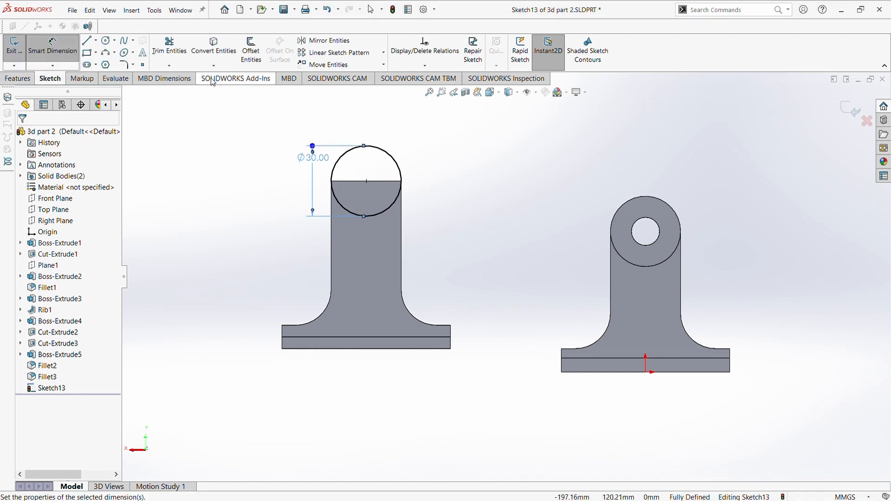
Start a boss extrusion of the circle with blind depths in two opposite directions.
click(19, 79)
click(19, 52)
middle_drag(276, 227, 318, 288)
drag(552, 203, 511, 222)
click(74, 184)
click(61, 245)
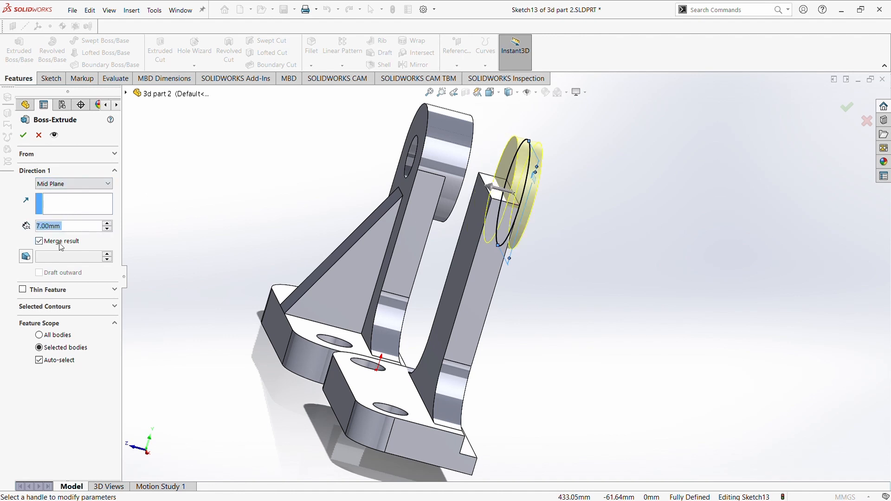
click(78, 193)
click(29, 292)
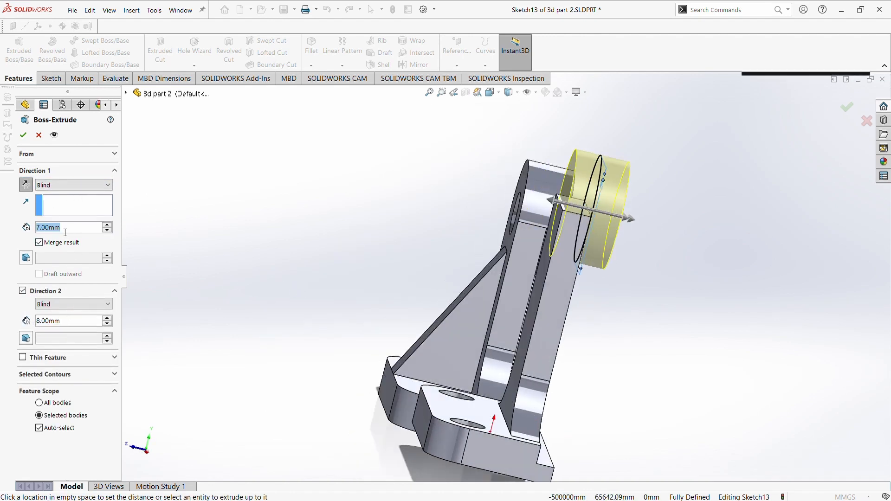
Set the boss depths to 8 mm in the first direction and 4 mm in the second, and create the boss.
text(10)
key(Return)
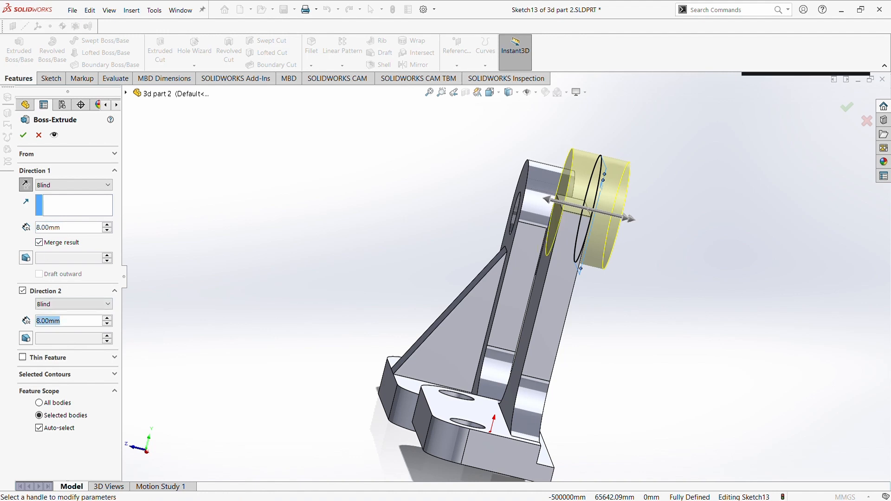
text(4)
key(Return)
click(23, 136)
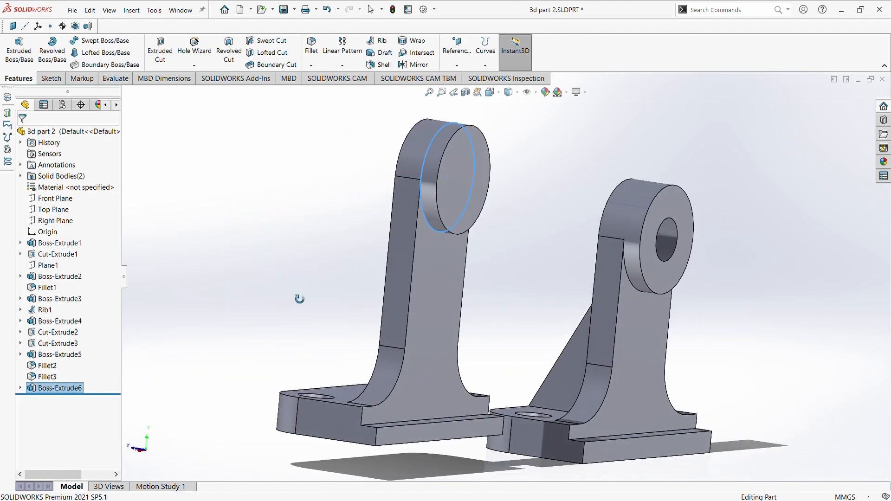
Sketch a circle concentric with the round boss on its front face and cut it as a hole.
click(52, 79)
click(14, 49)
click(244, 155)
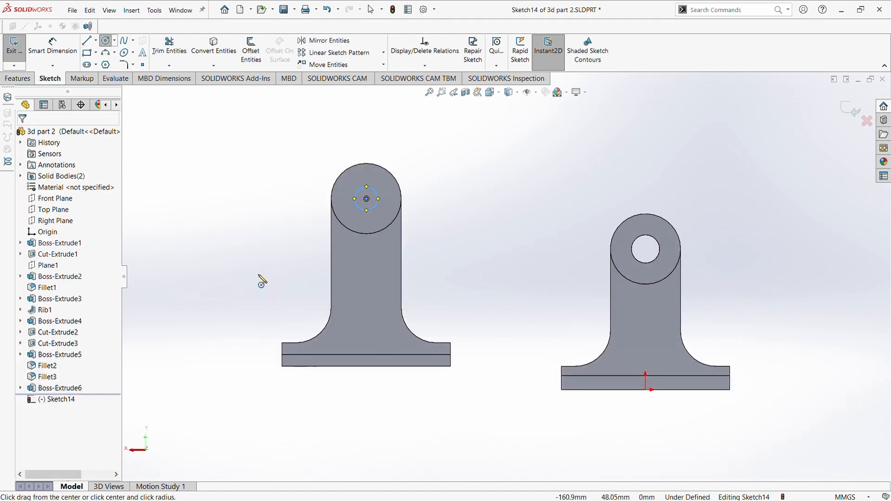
click(18, 79)
click(161, 50)
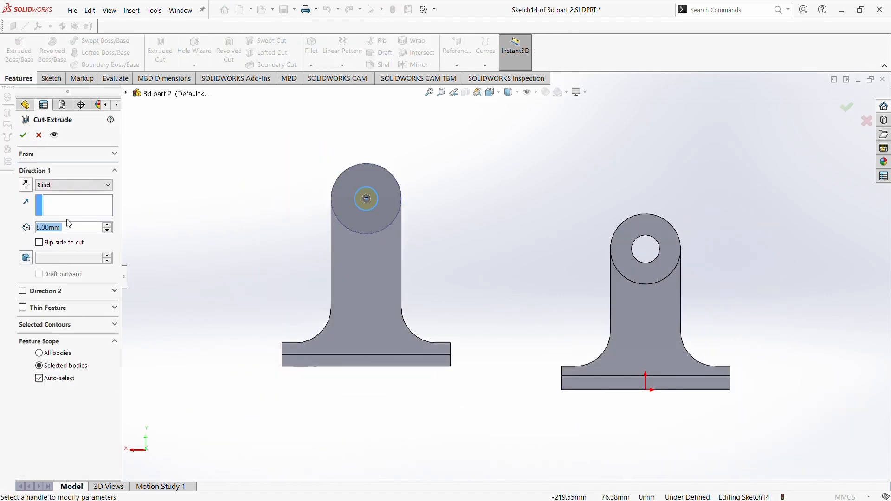
click(24, 136)
View the bodies from the front and display the dimensions of the original bracket's rib.
middle_drag(206, 230, 288, 390)
key(space)
click(399, 301)
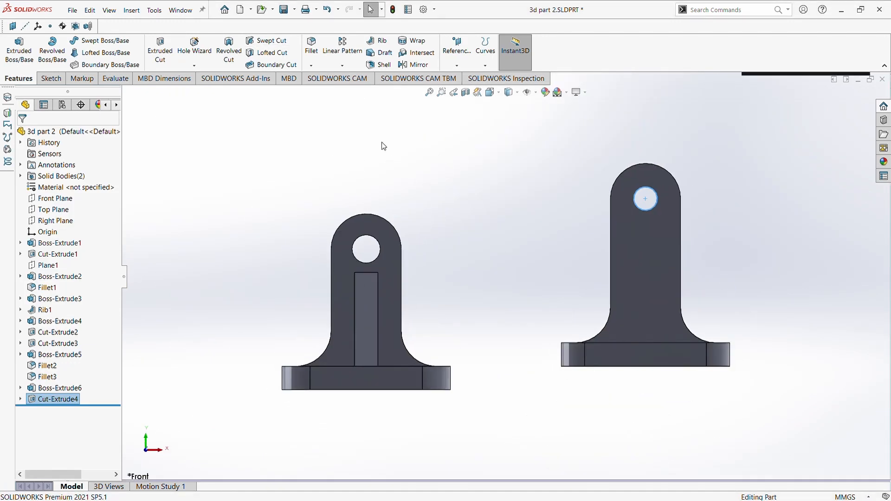
click(458, 50)
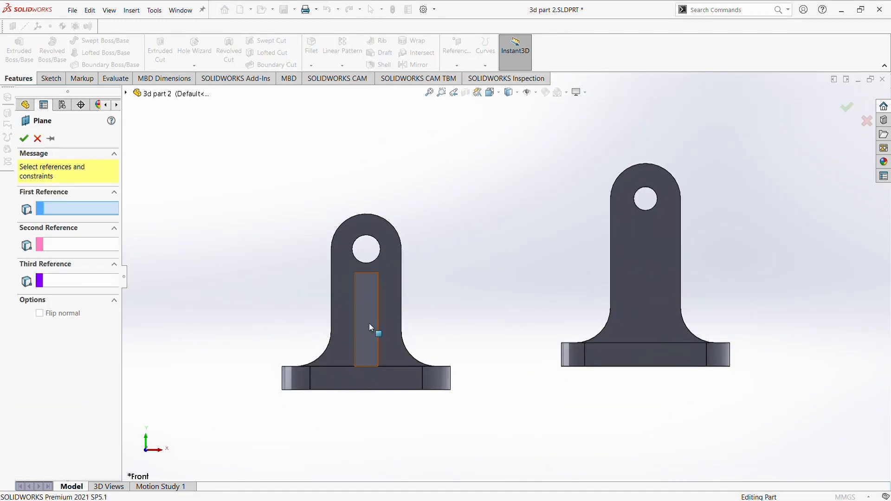
click(26, 139)
click(375, 295)
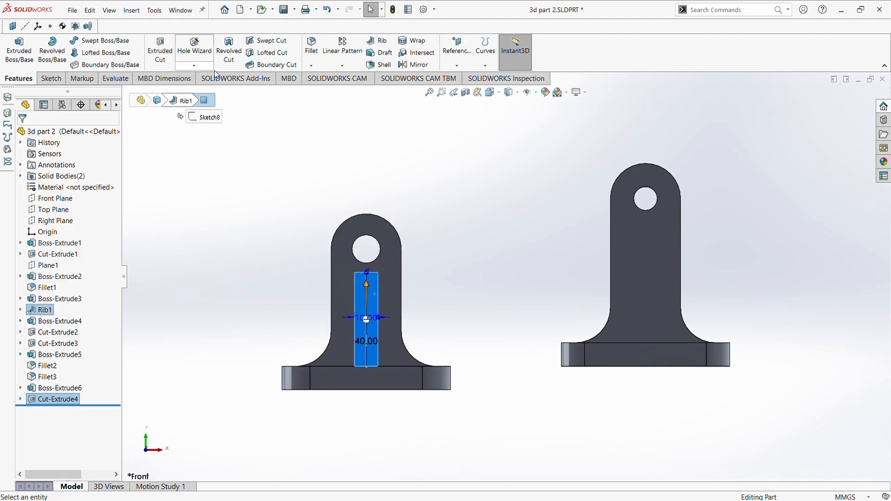
Start a sketch on the new wall's back face and draw a horizontal centerline across its full width.
click(50, 80)
click(14, 46)
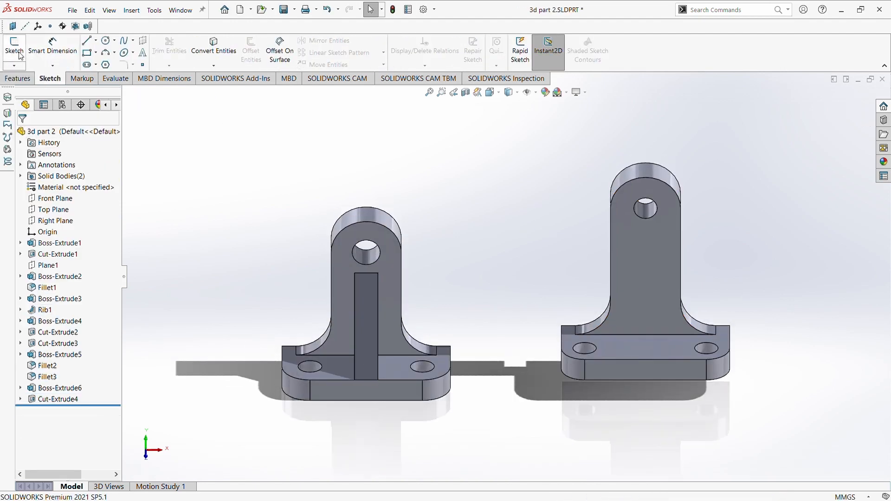
click(87, 40)
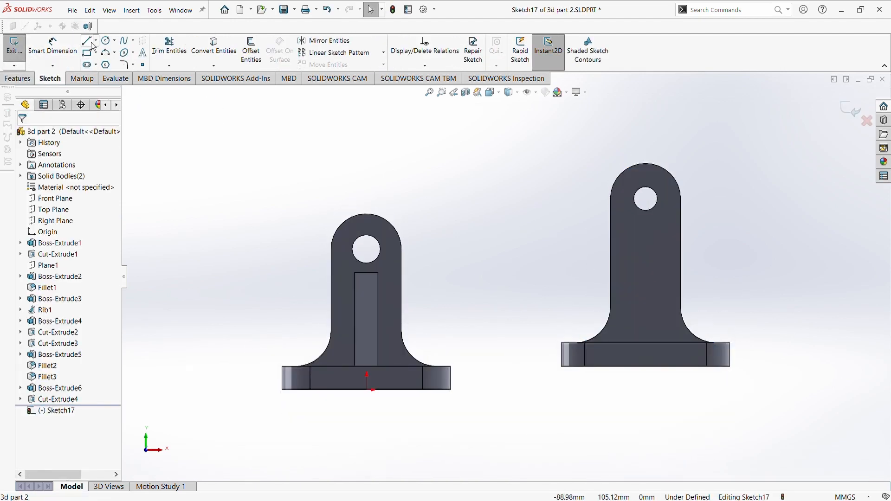
click(611, 274)
click(681, 274)
Dimension the centerline 40 mm above the plate's upper face and finish the sketch.
click(53, 47)
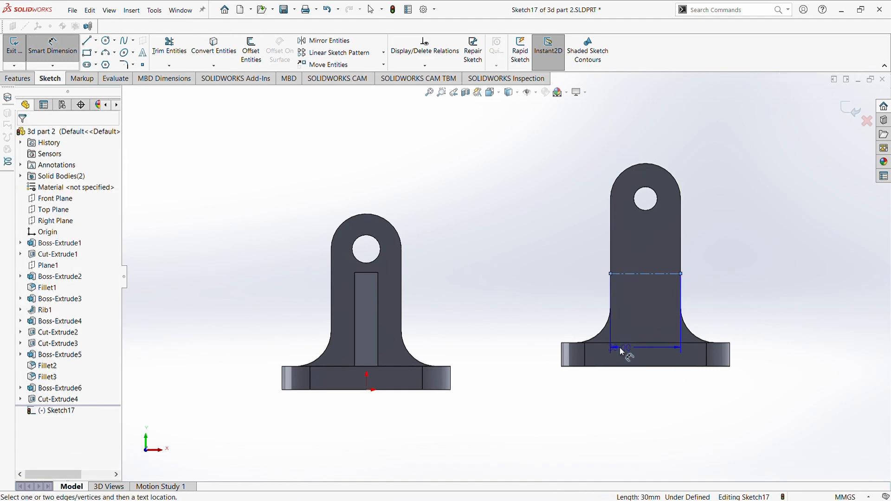
click(533, 331)
text(40)
key(Return)
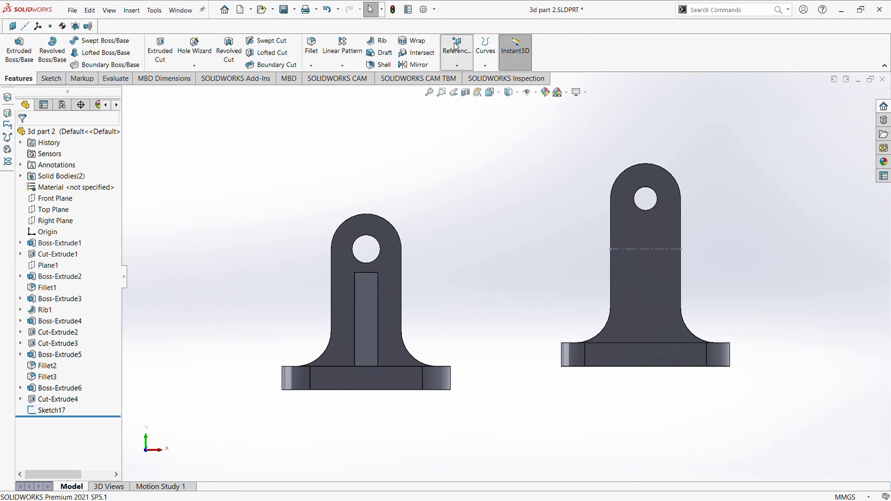
Create a reference plane through the sketched centerline and the plate's upper outer edge between the rounded corners.
click(457, 46)
click(660, 249)
click(657, 342)
middle_drag(657, 343, 670, 299)
click(651, 355)
key(Delete)
click(75, 285)
key(Delete)
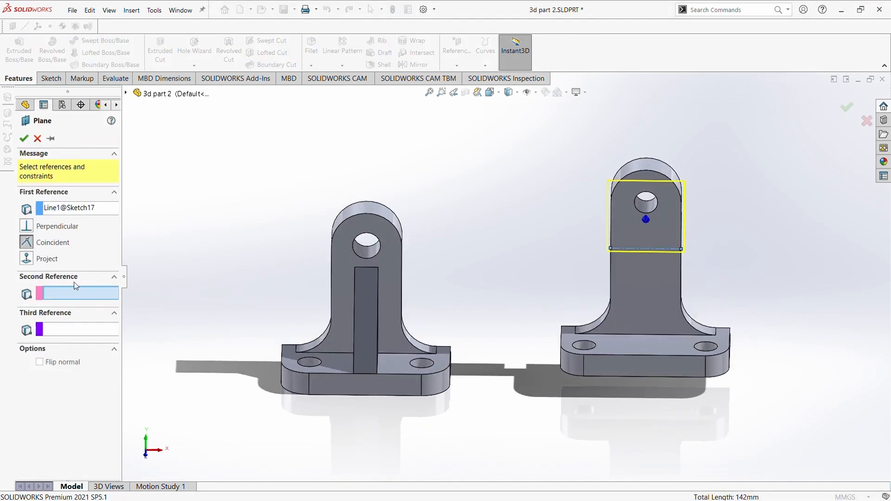
click(649, 356)
middle_drag(651, 258, 715, 300)
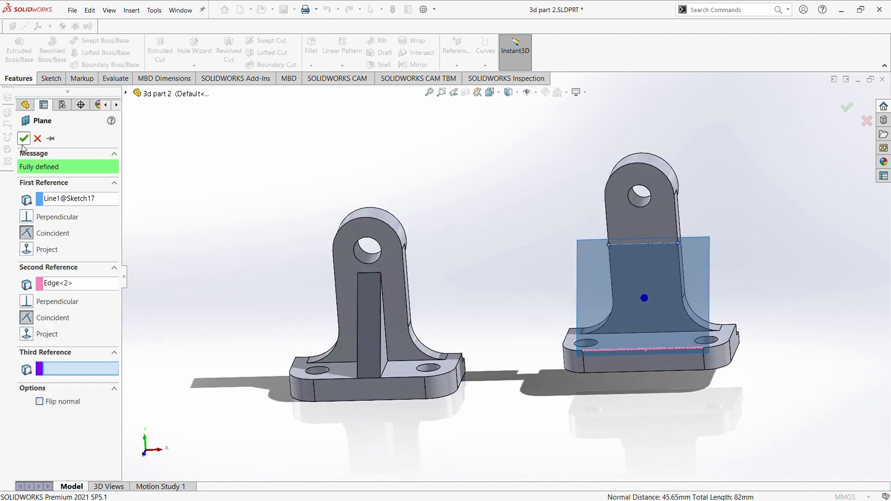
key(Return)
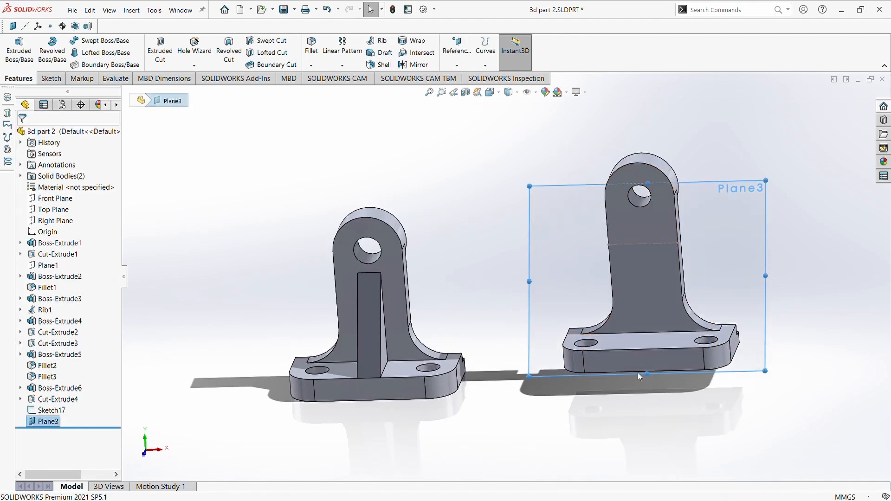
Sketch a vertical line on the new reference plane from the plate's upper outer edge up the wall, dimension it 40 mm and finish the sketch.
click(50, 78)
click(14, 47)
mouse_move(548, 228)
middle_down()
mouse_move(665, 252)
mouse_move(645, 288)
middle_up()
key(l)
click(629, 331)
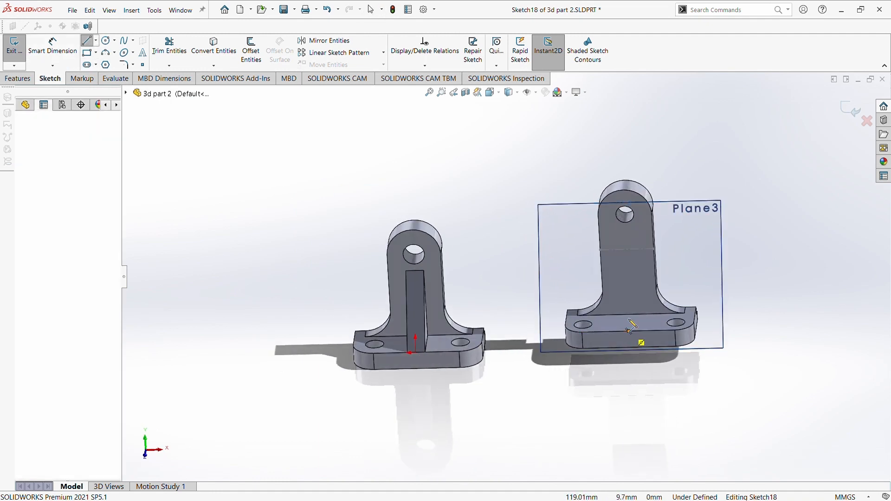
click(628, 253)
click(52, 47)
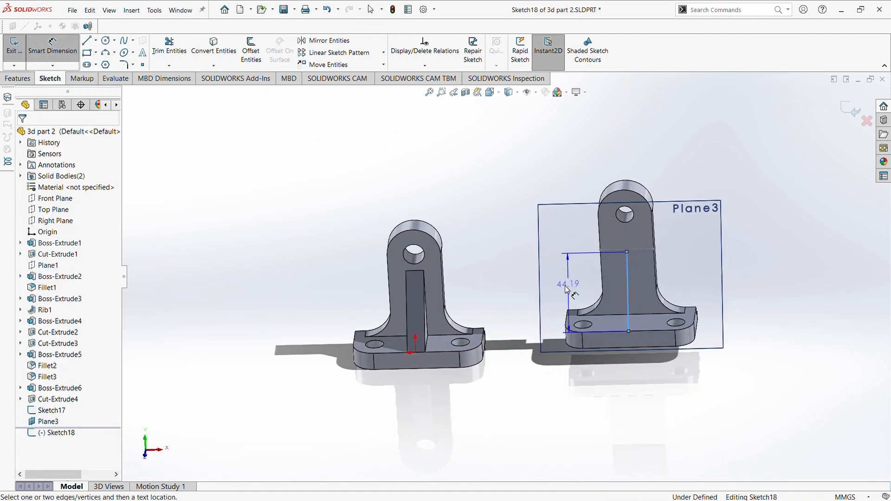
click(15, 46)
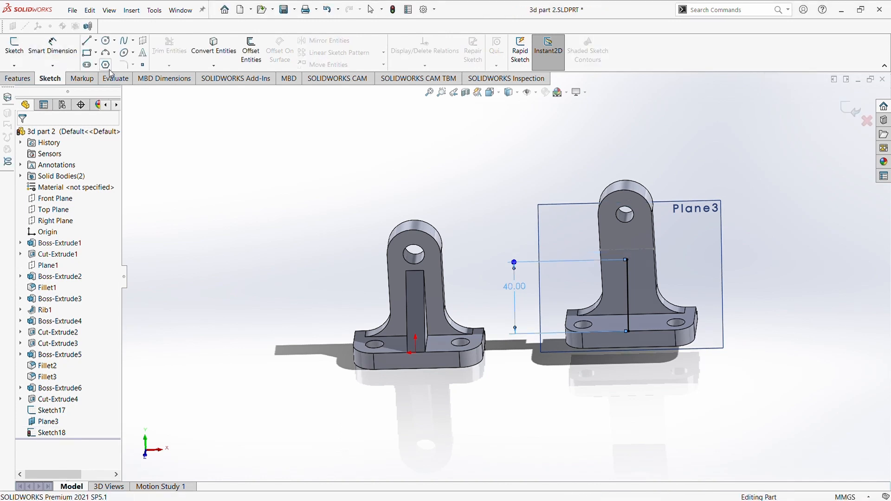
Create a 10 mm thick linear rib on both sides of the vertical line, normal to the sketch, using the second bracket as the selected body.
click(18, 78)
click(378, 41)
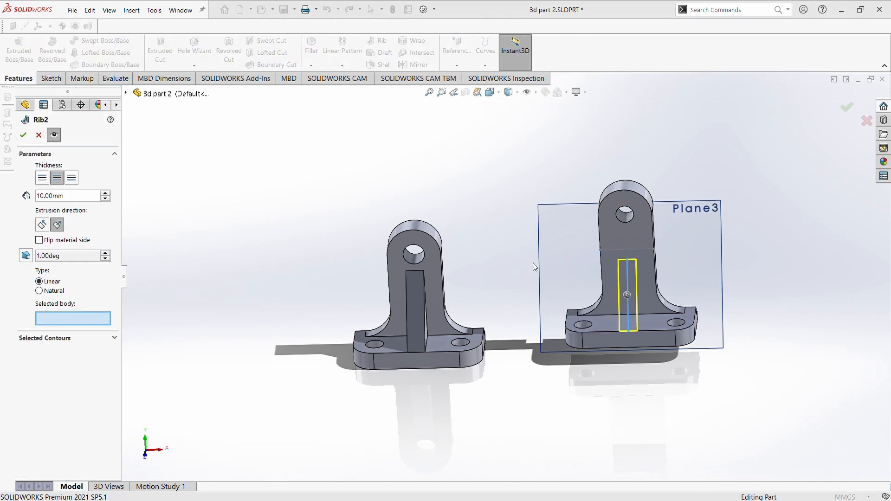
click(576, 279)
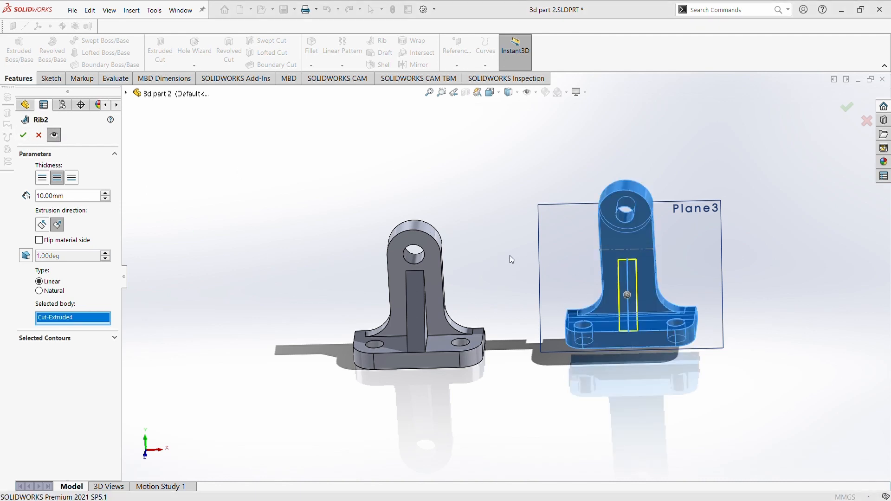
middle_drag(510, 255, 607, 277)
click(54, 134)
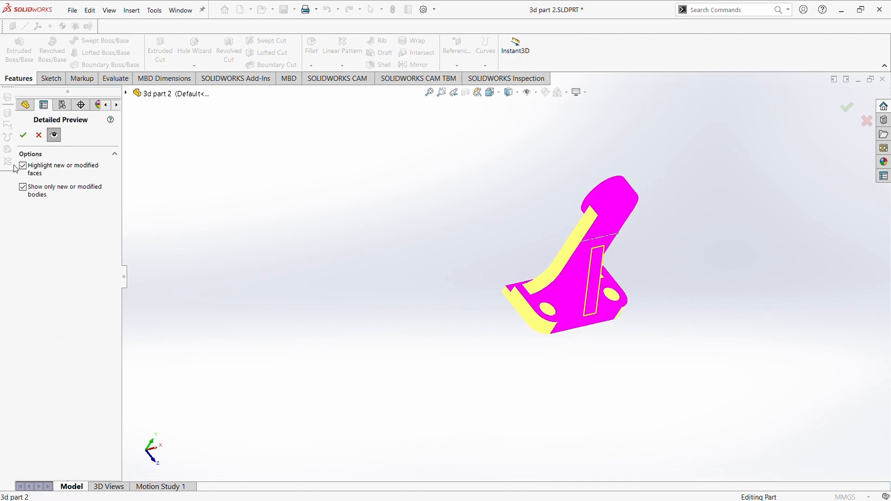
click(23, 135)
middle_drag(643, 431, 460, 369)
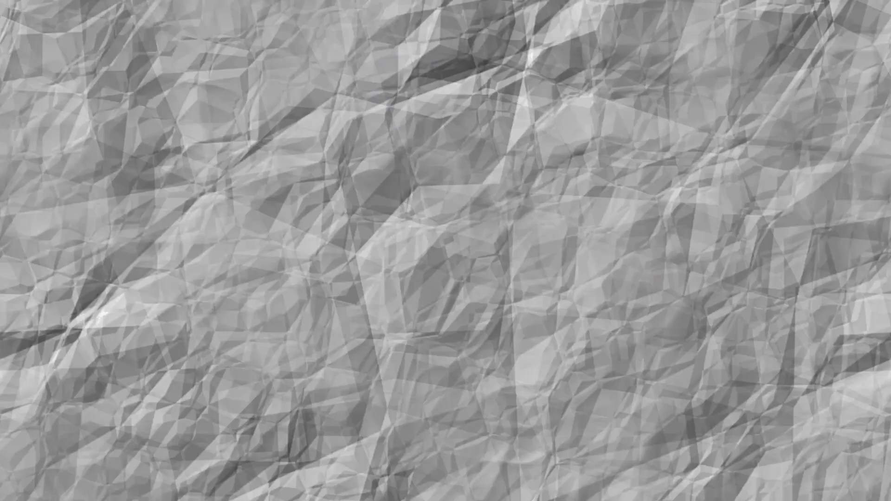